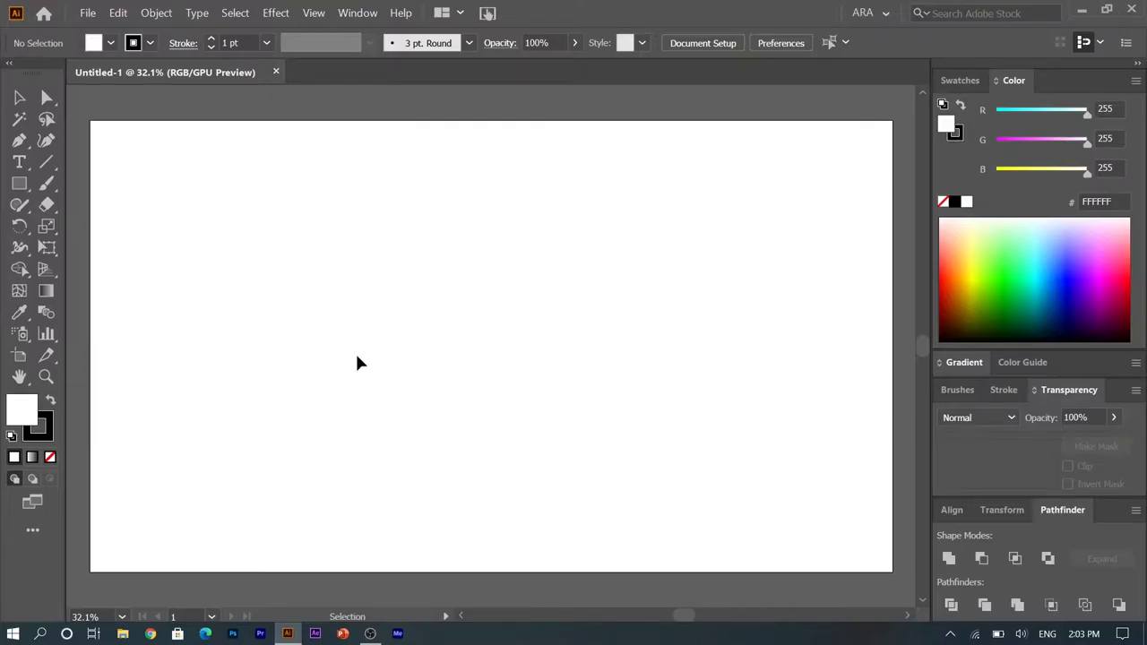
Step: Show the grid over the artboard and select the Rectangle Tool
left_click(314, 13)
mouse_move(351, 445)
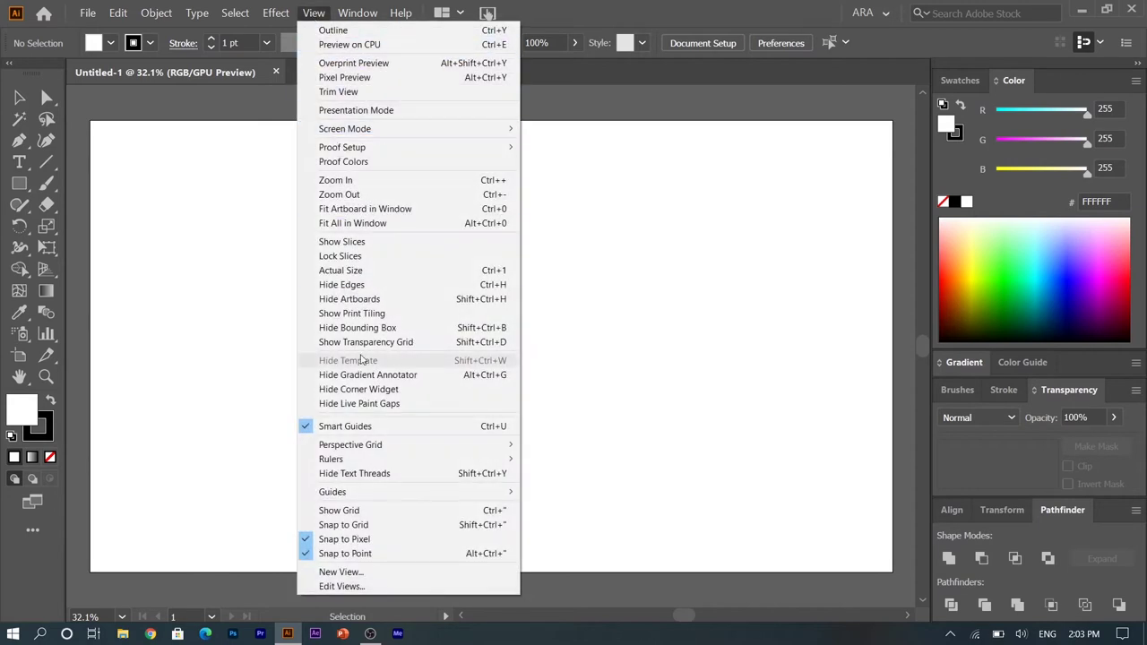
left_click(336, 510)
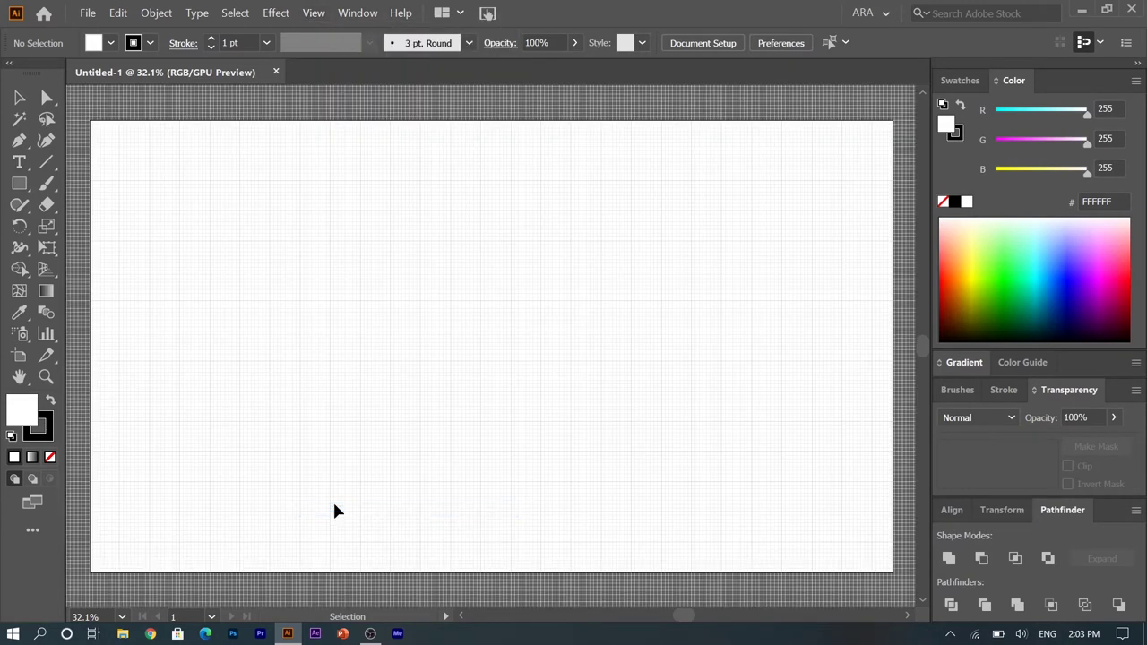
left_click(19, 183)
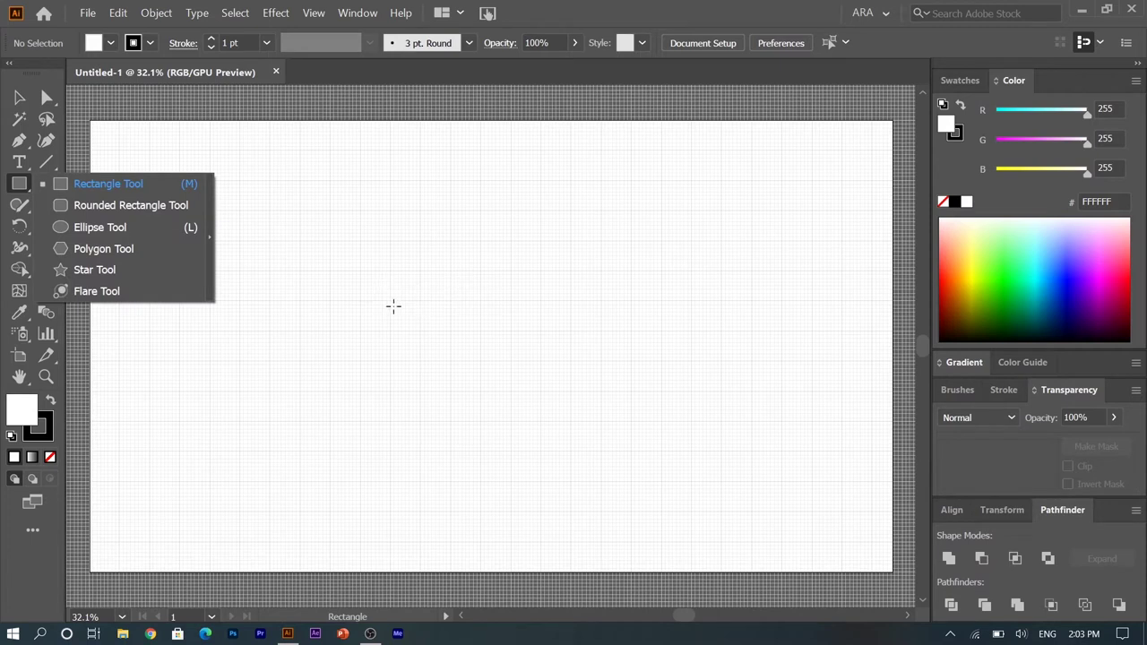
Step: Draw a roughly 70 px square near the artboard centre and rotate it 45° into a diamond
left_click(432, 328)
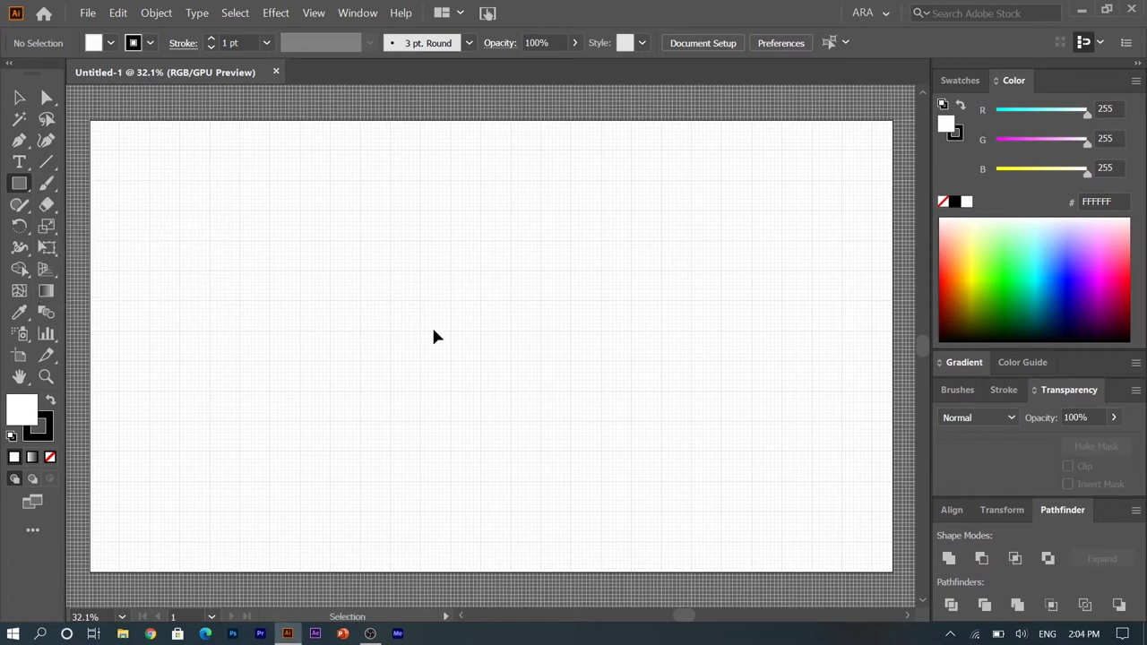
key("ctrl+equal")
key("ctrl+equal")
key("ctrl+equal")
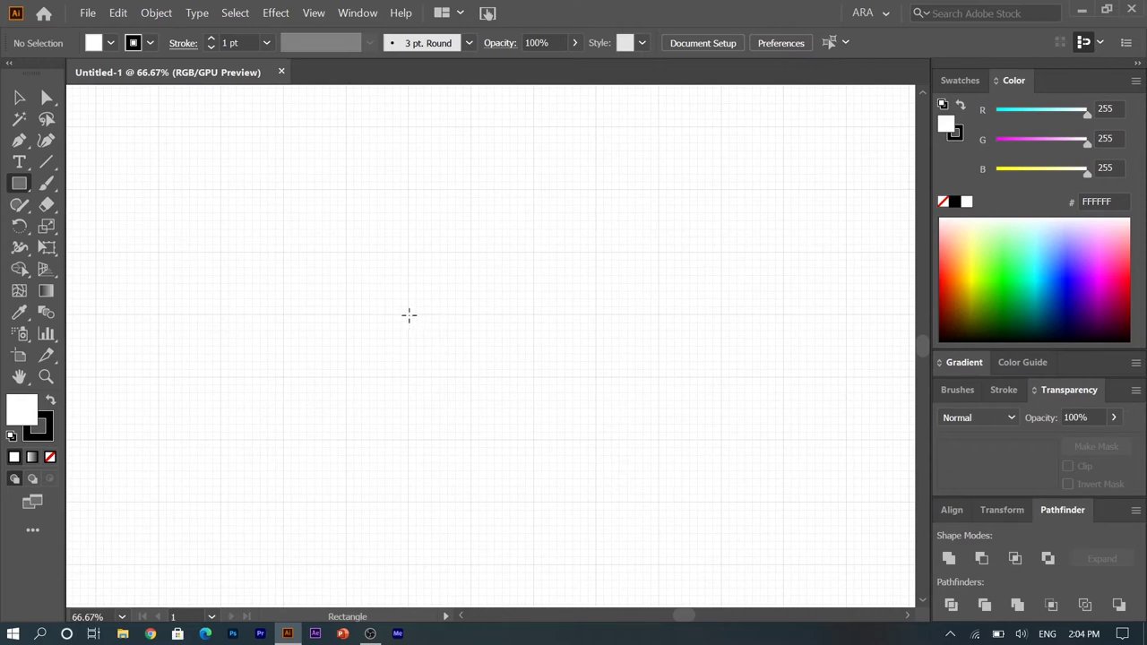
left_click_drag(409, 316, 470, 364)
key("v")
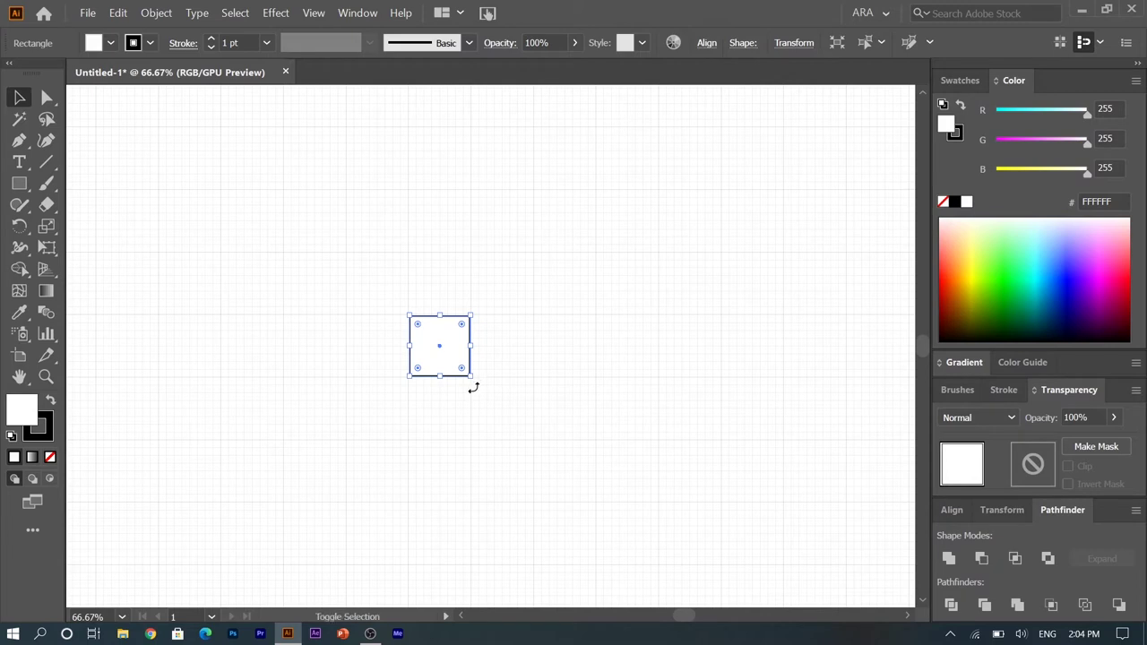
left_click_drag(473, 387, 440, 400)
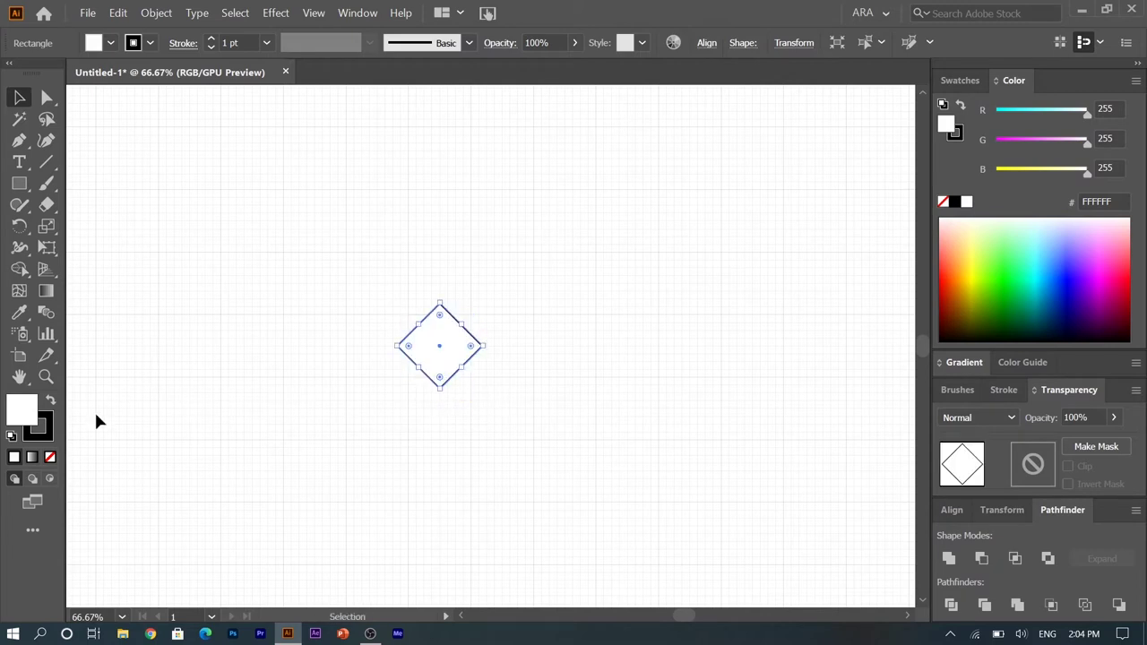
double_click(17, 410)
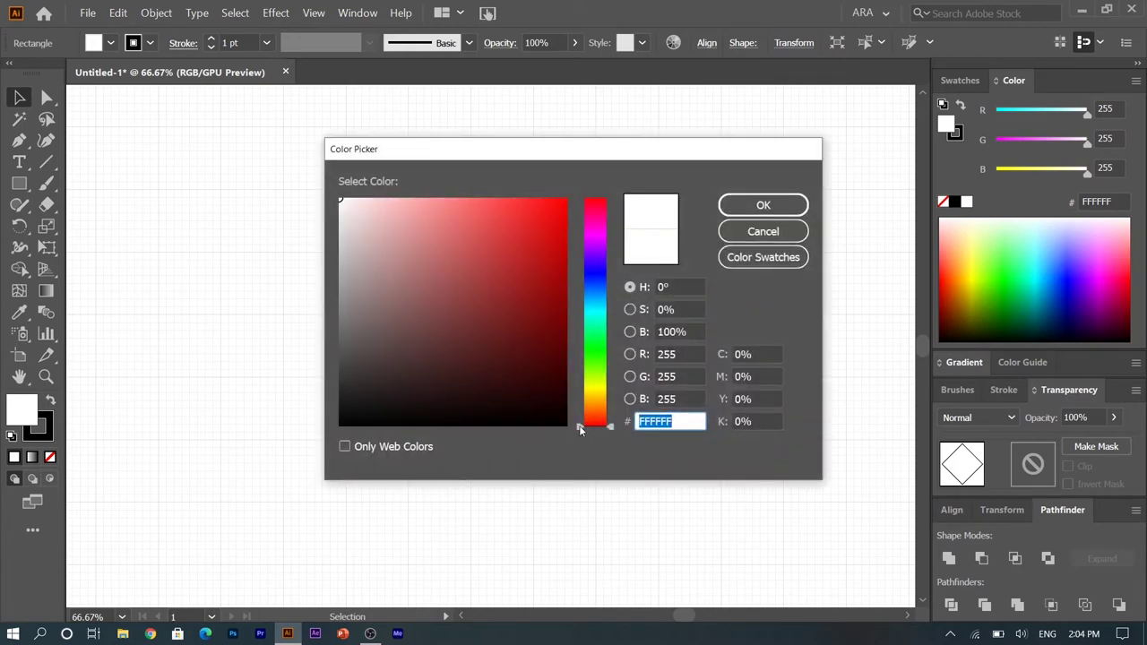
Step: Fill the diamond with yellow EDE95A
left_click_drag(580, 420, 579, 389)
left_click(480, 213)
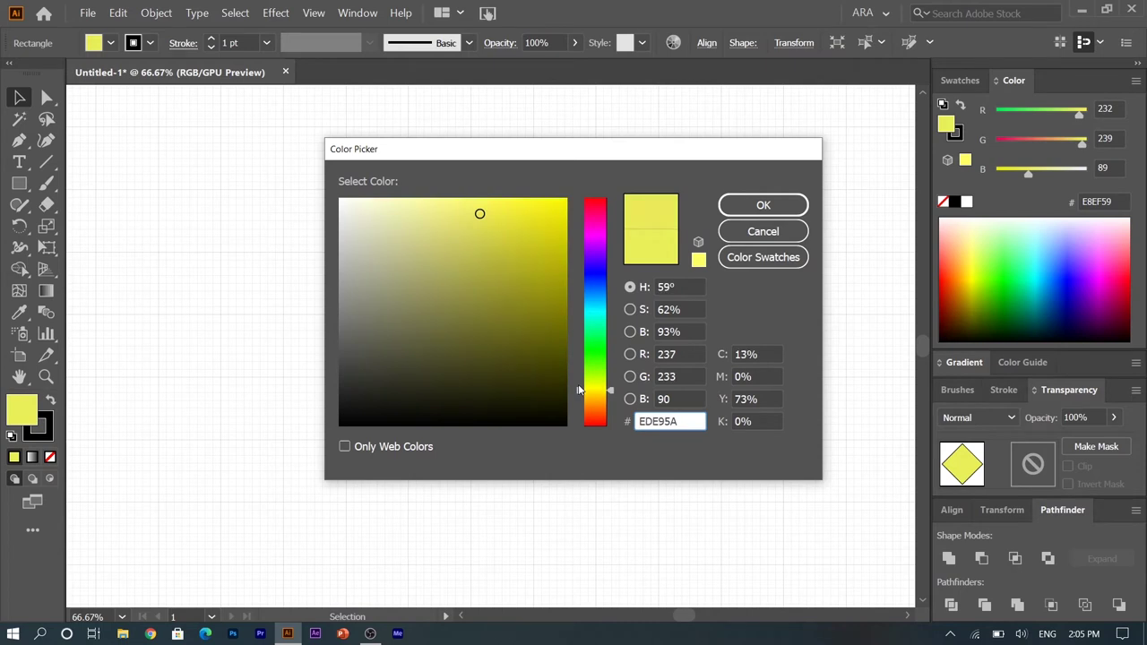
left_click(775, 205)
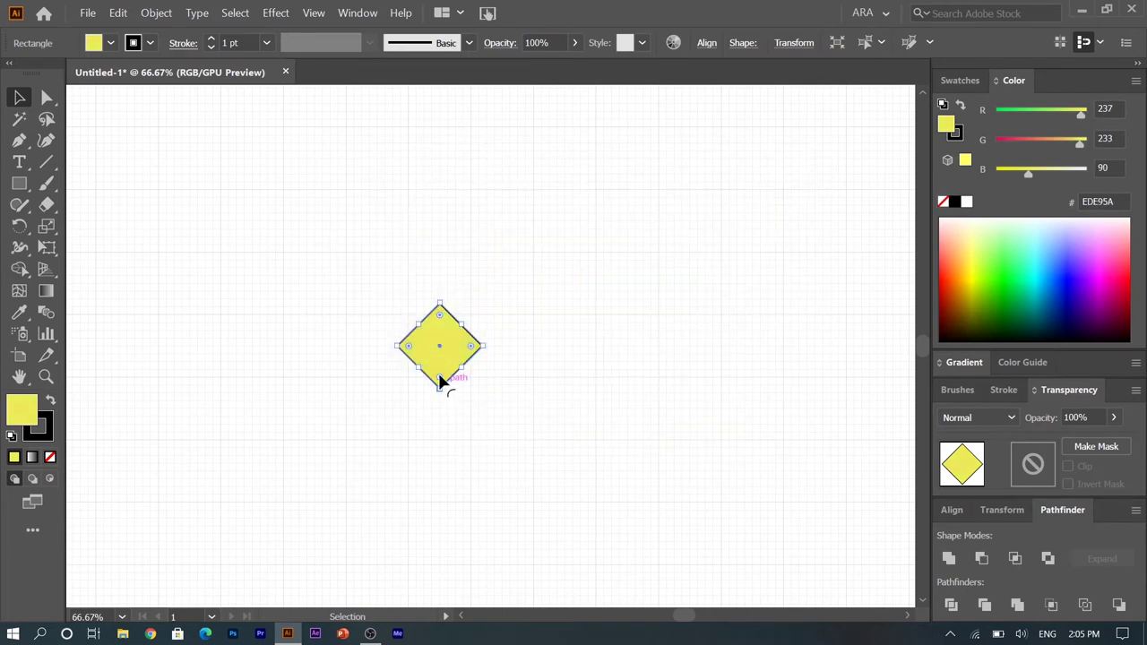
Step: Round the diamond's corners to about 18 px radius
left_click_drag(440, 379, 439, 370)
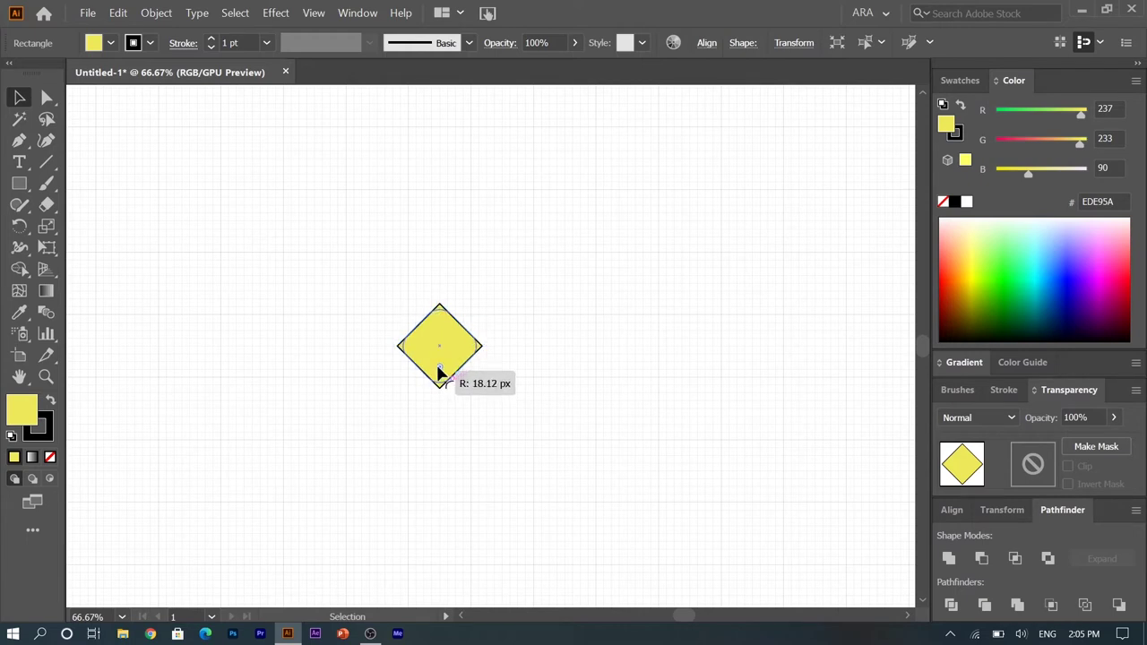
left_click(480, 456)
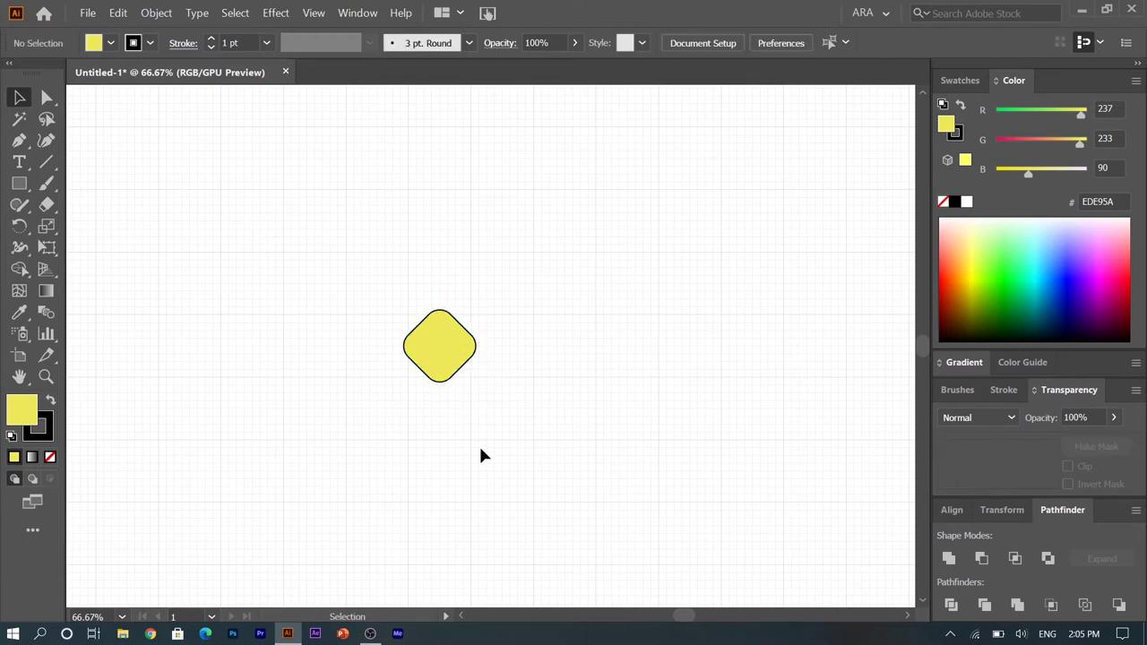
left_click(448, 366)
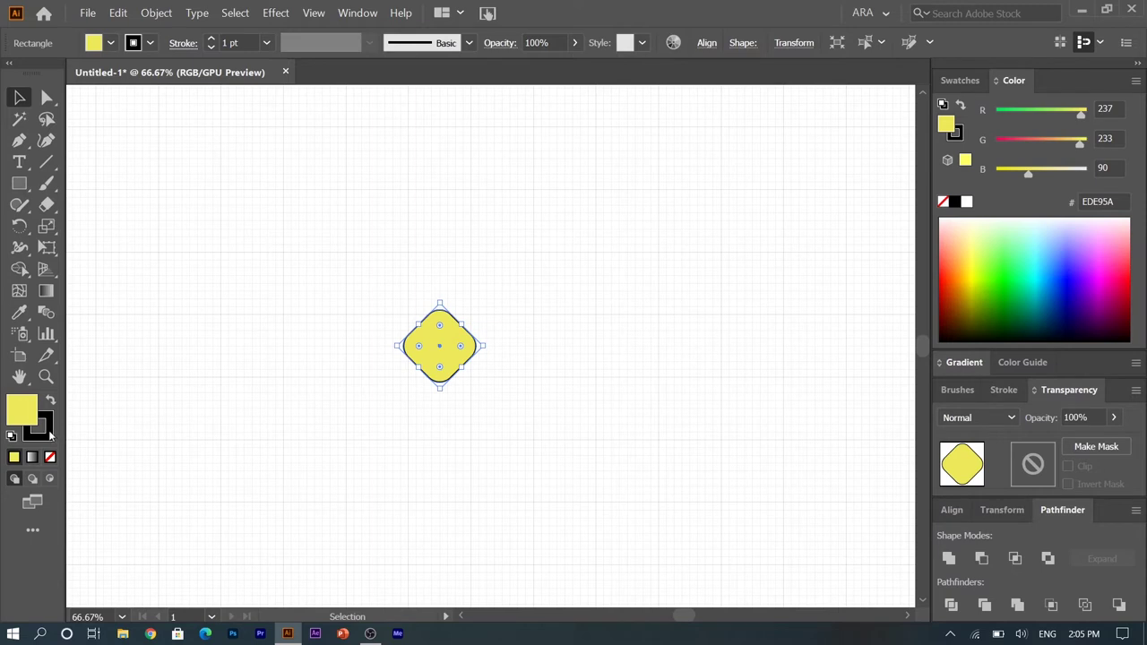
Step: Remove the diamond's outline and draw a three-point peaked path across its upper half
left_click(50, 457)
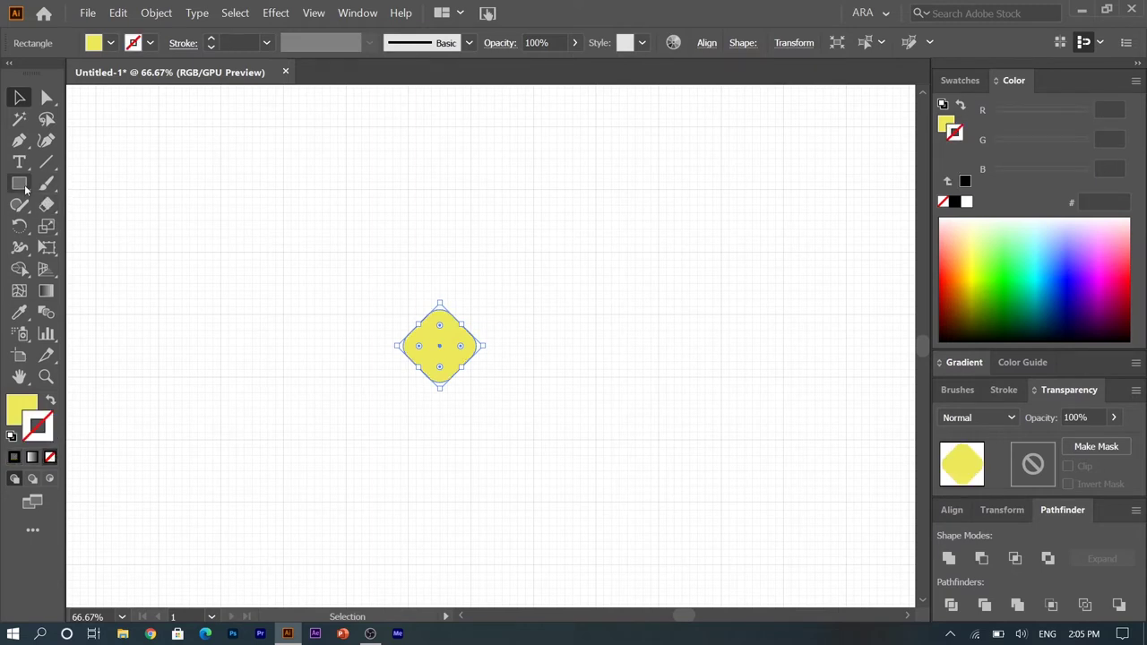
left_click(18, 141)
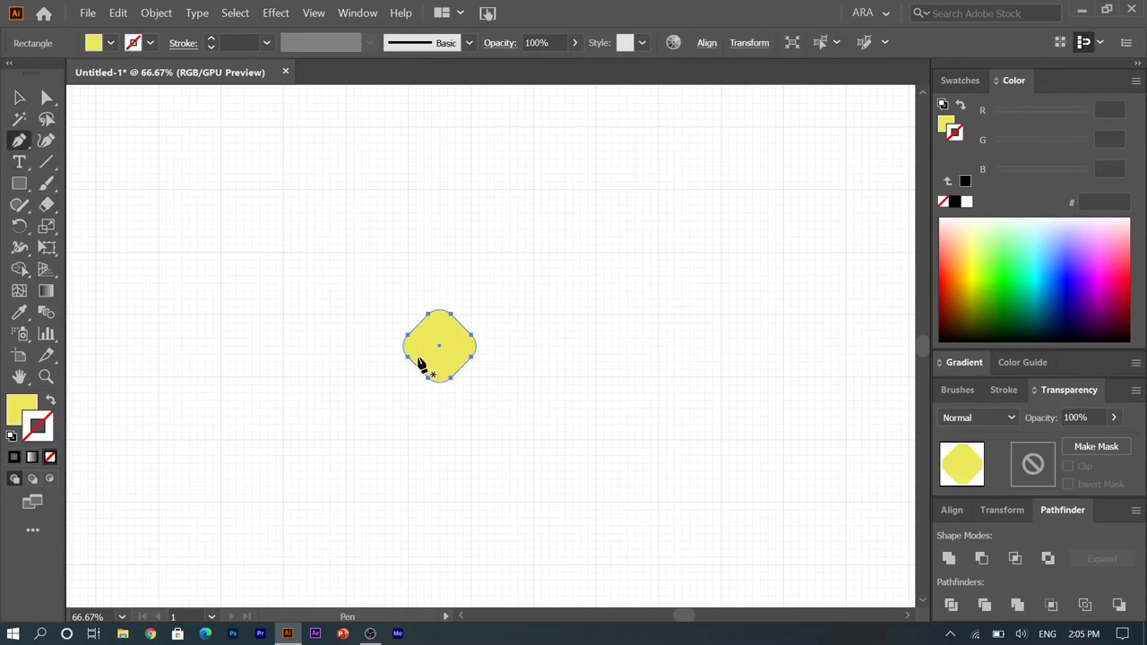
left_click(412, 346)
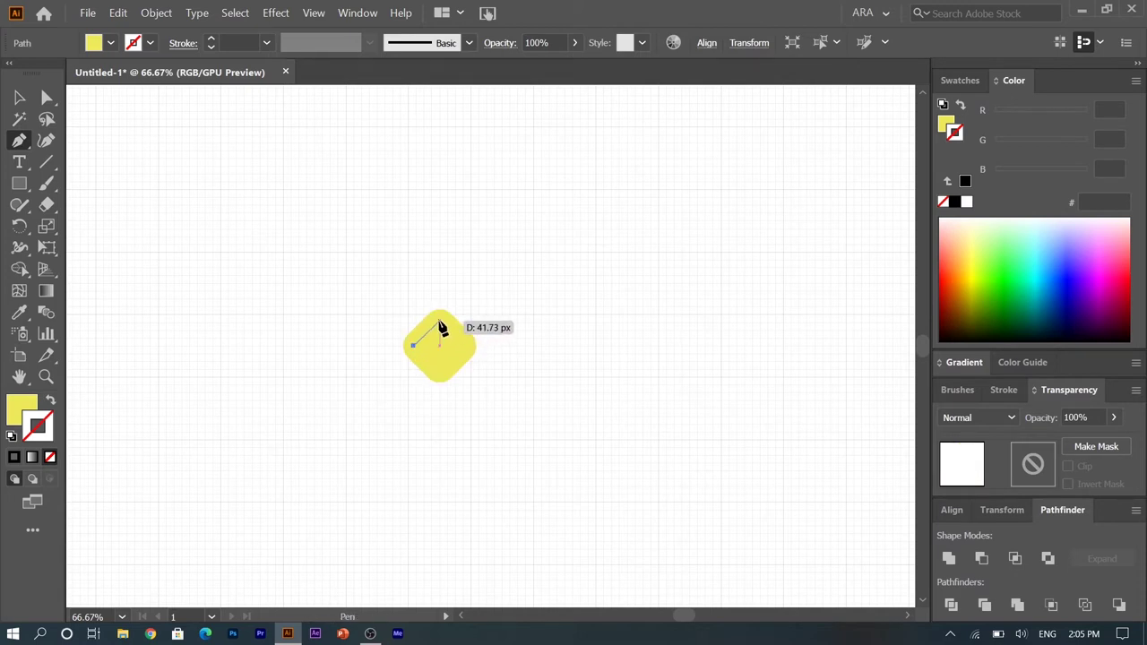
left_click(439, 320)
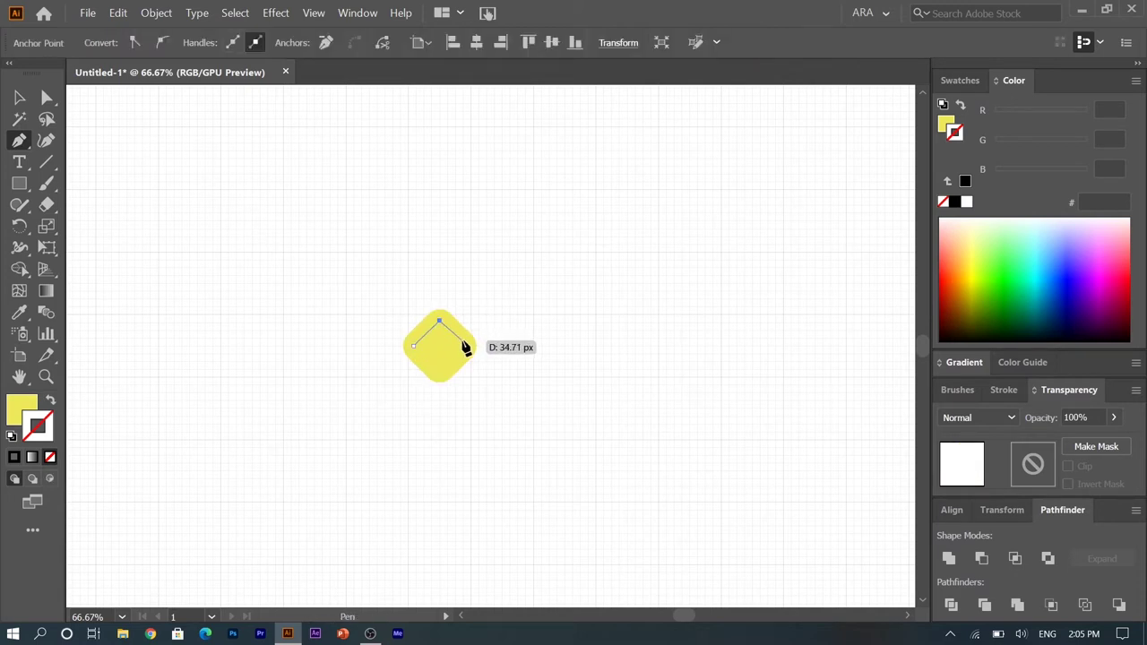
left_click(466, 345)
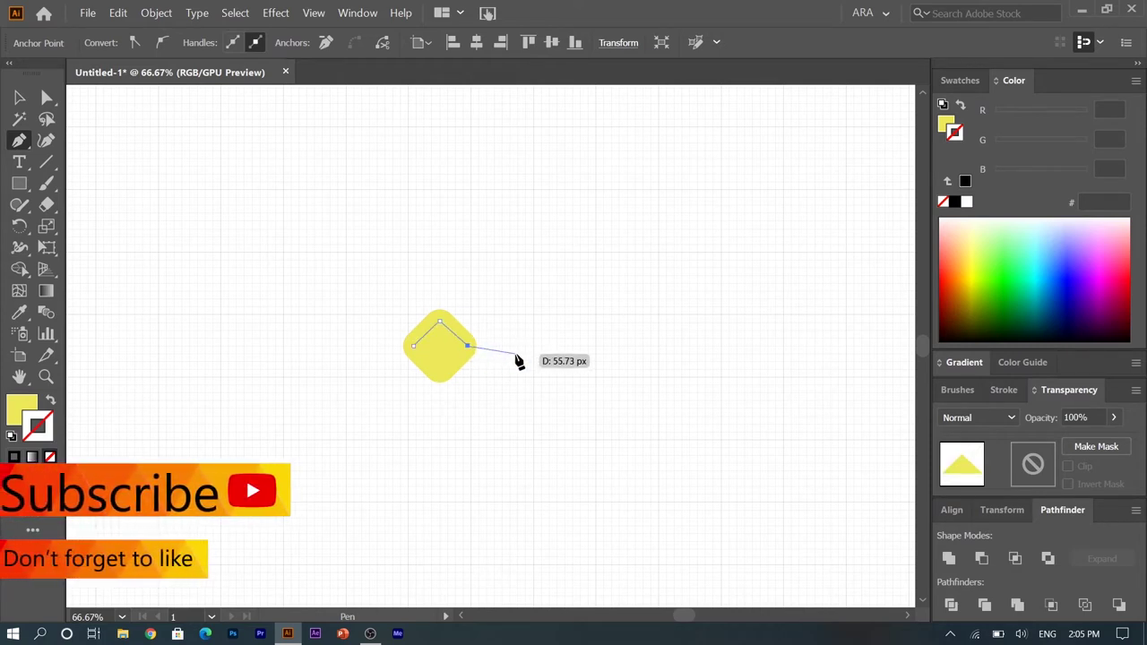
Step: Make the peaked path an unfilled outline in darker yellow C9C359
key("v")
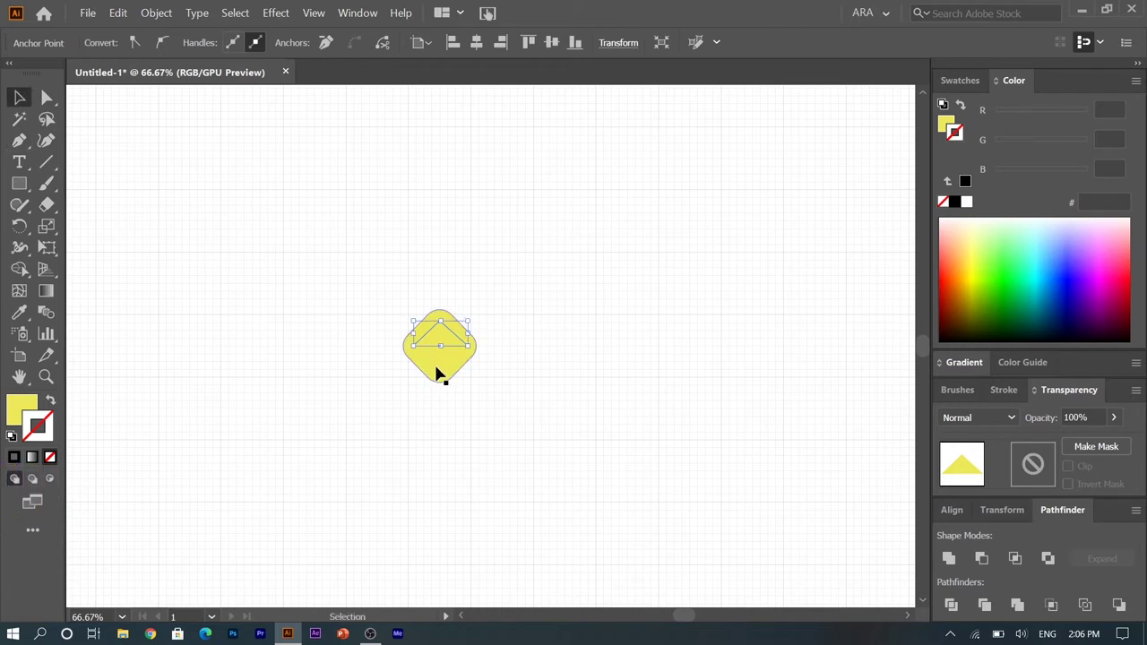
left_click(11, 416)
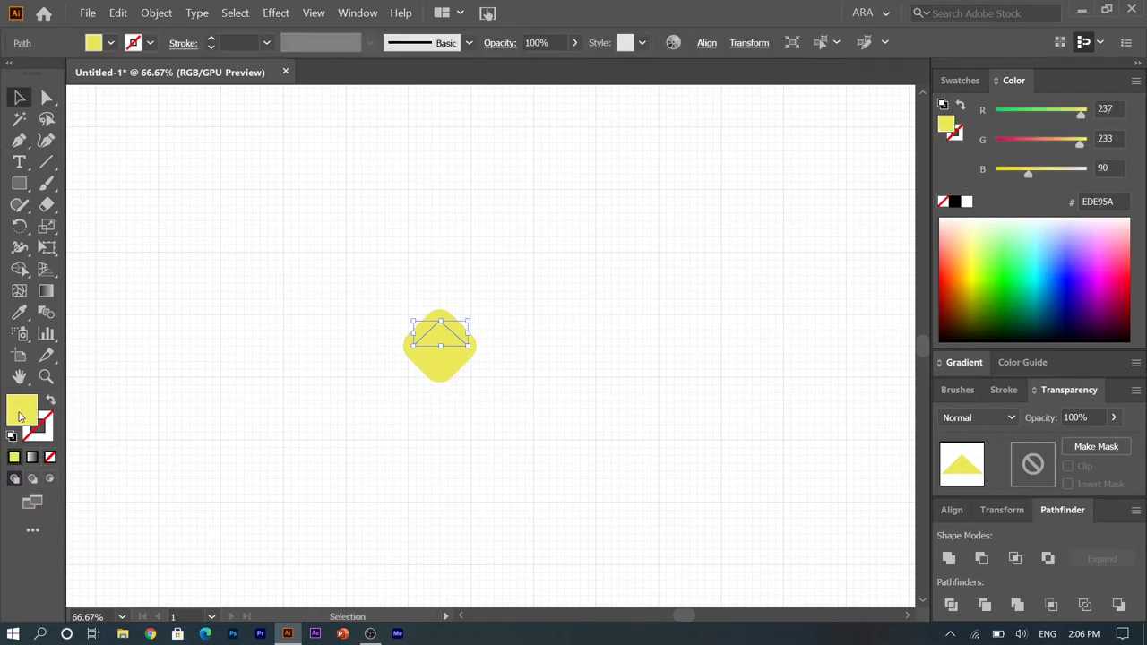
double_click(19, 416)
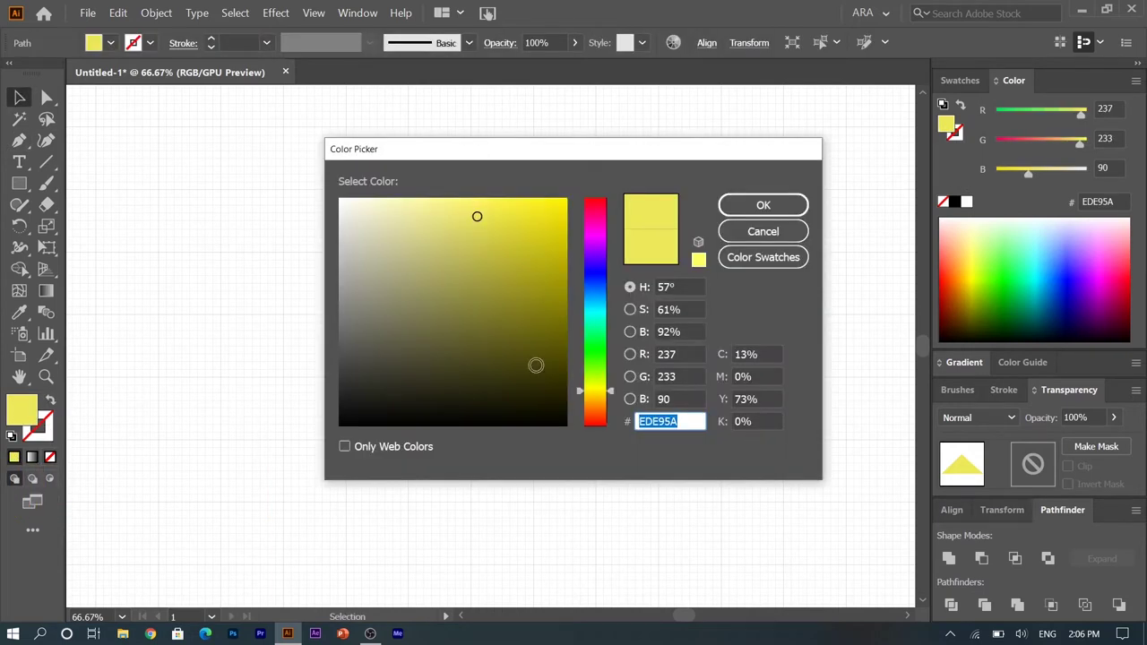
left_click_drag(474, 221, 465, 245)
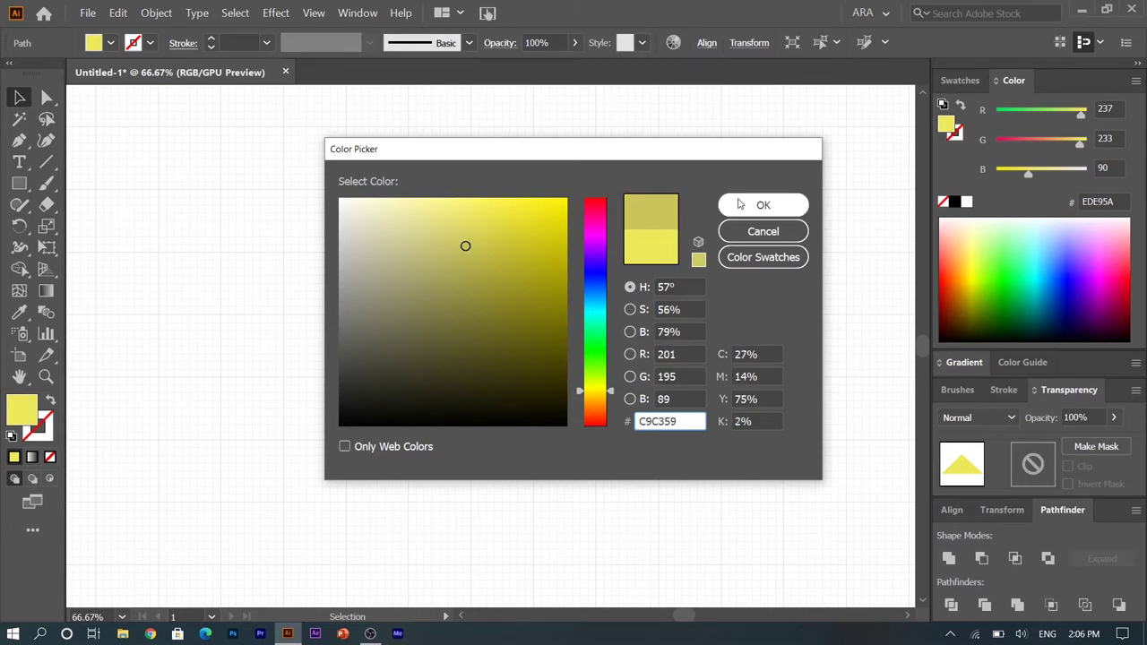
left_click(739, 204)
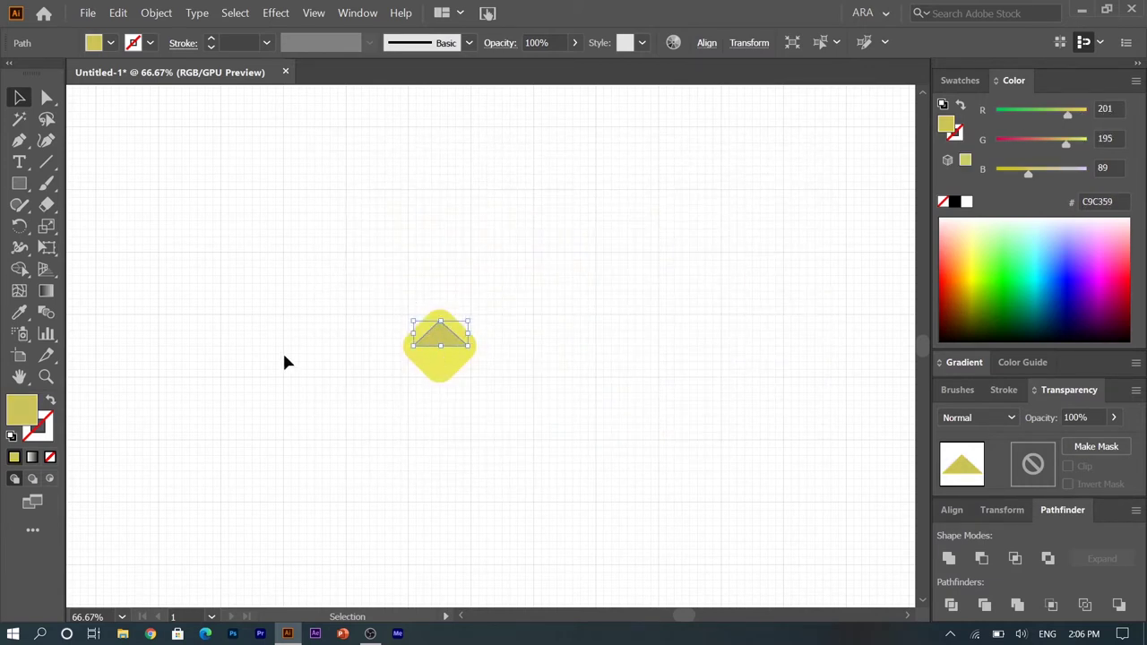
left_click(50, 401)
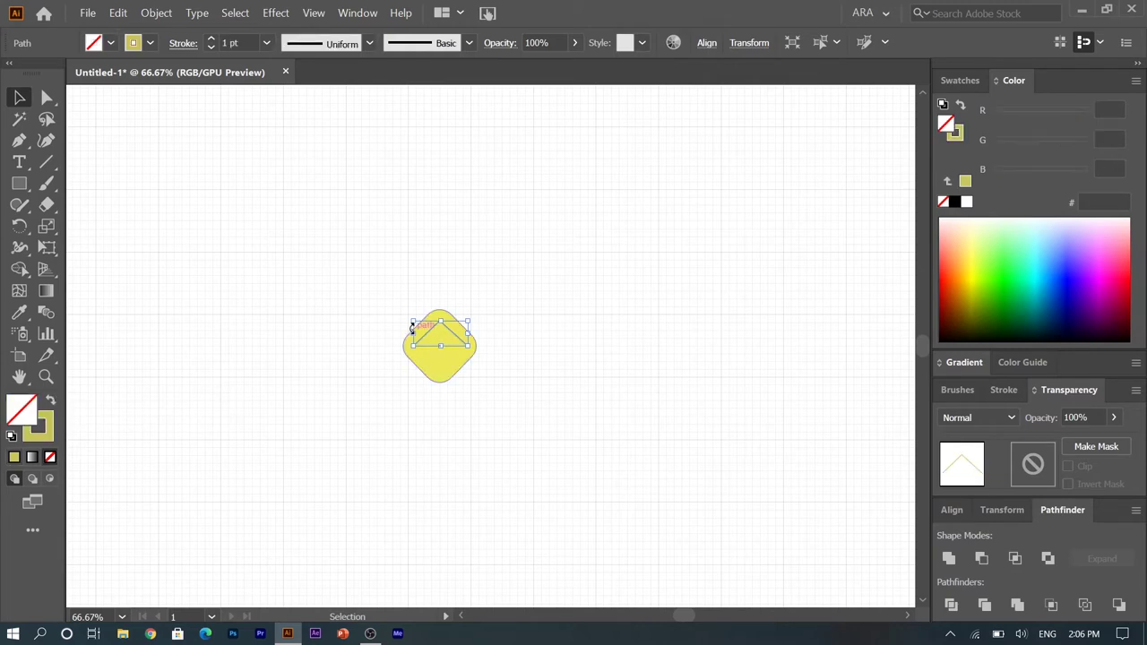
Step: Set the chevron stroke to 9 pt with Round Cap and Round Join
left_click(210, 42)
left_click(209, 42)
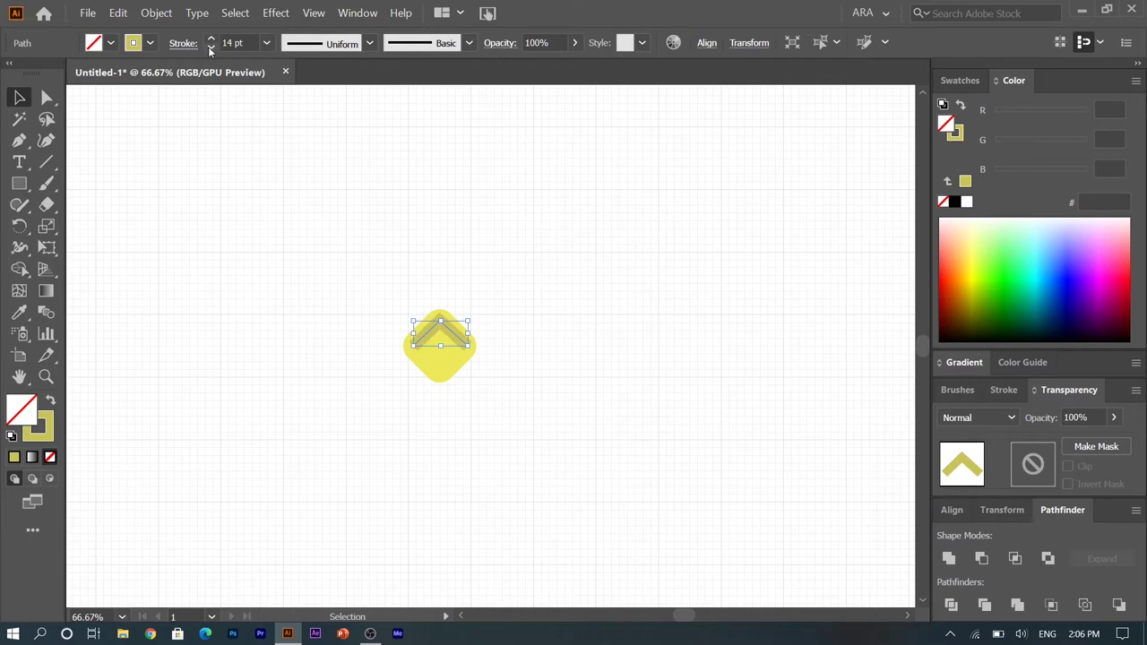
left_click(210, 48)
left_click(210, 48)
left_click(210, 47)
left_click(210, 47)
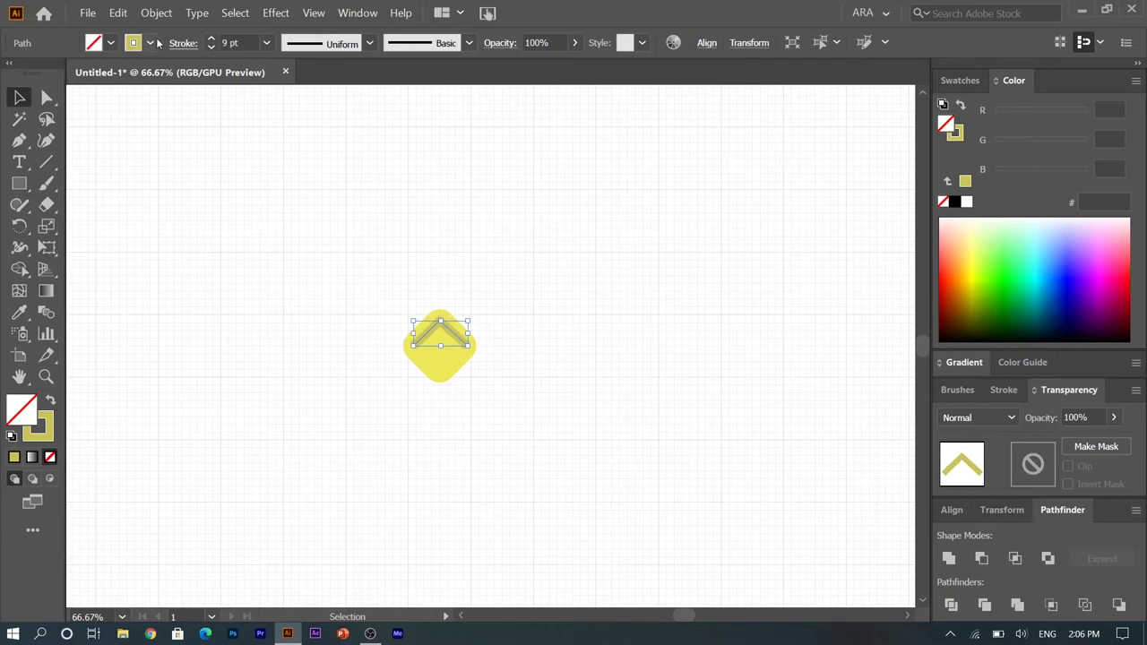
left_click(183, 43)
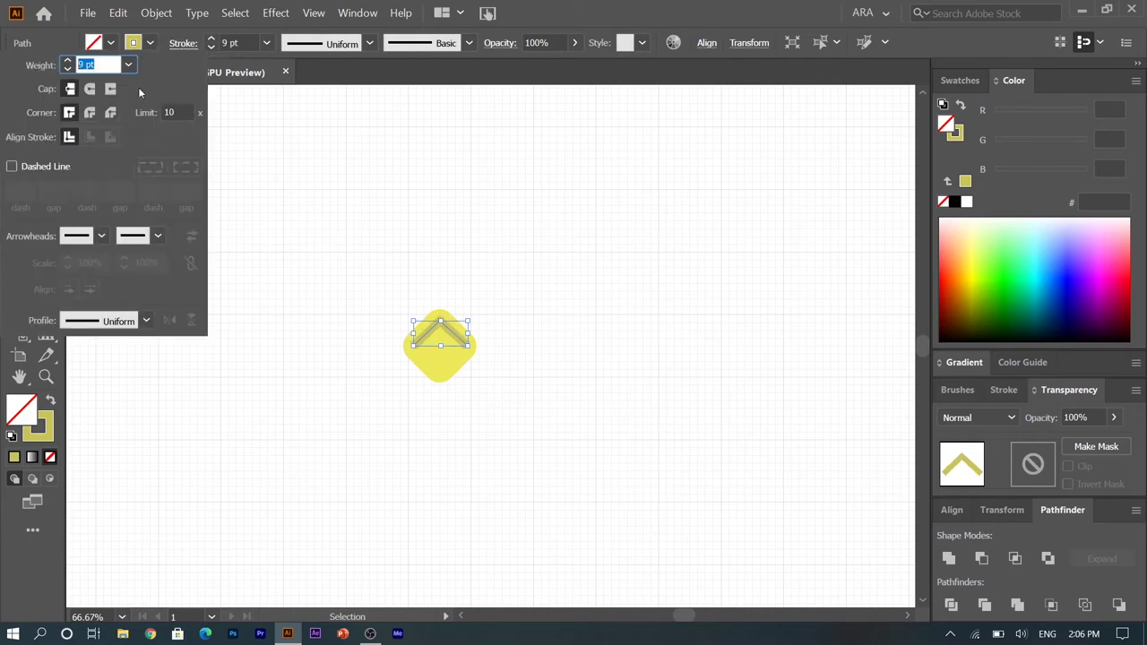
left_click(90, 89)
left_click(90, 113)
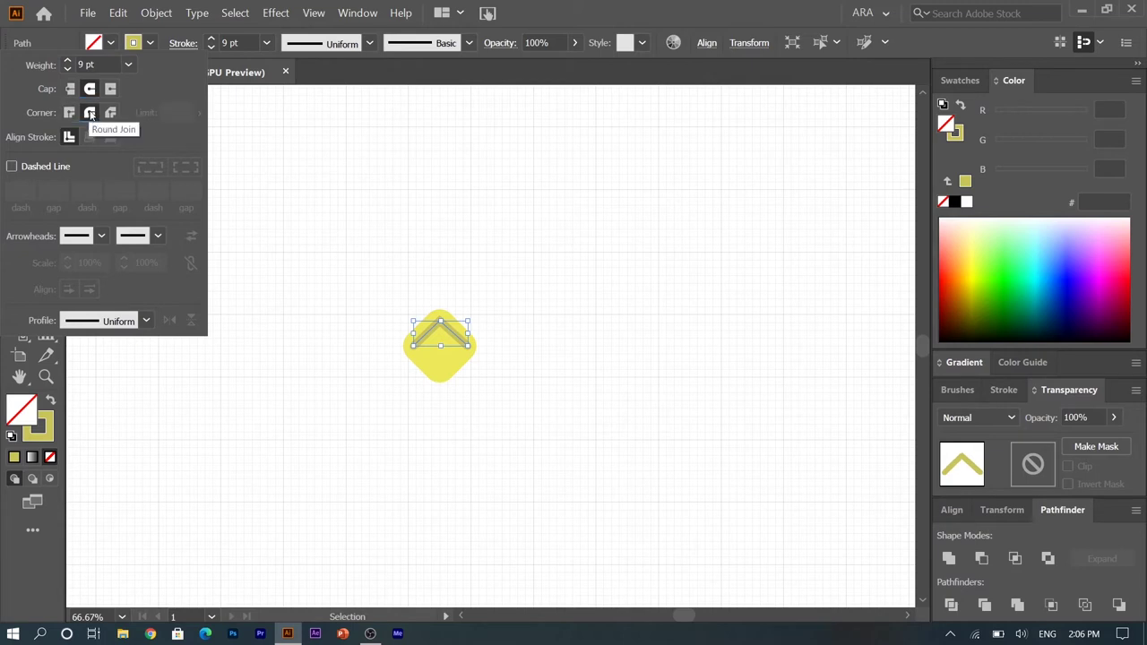
left_click(239, 131)
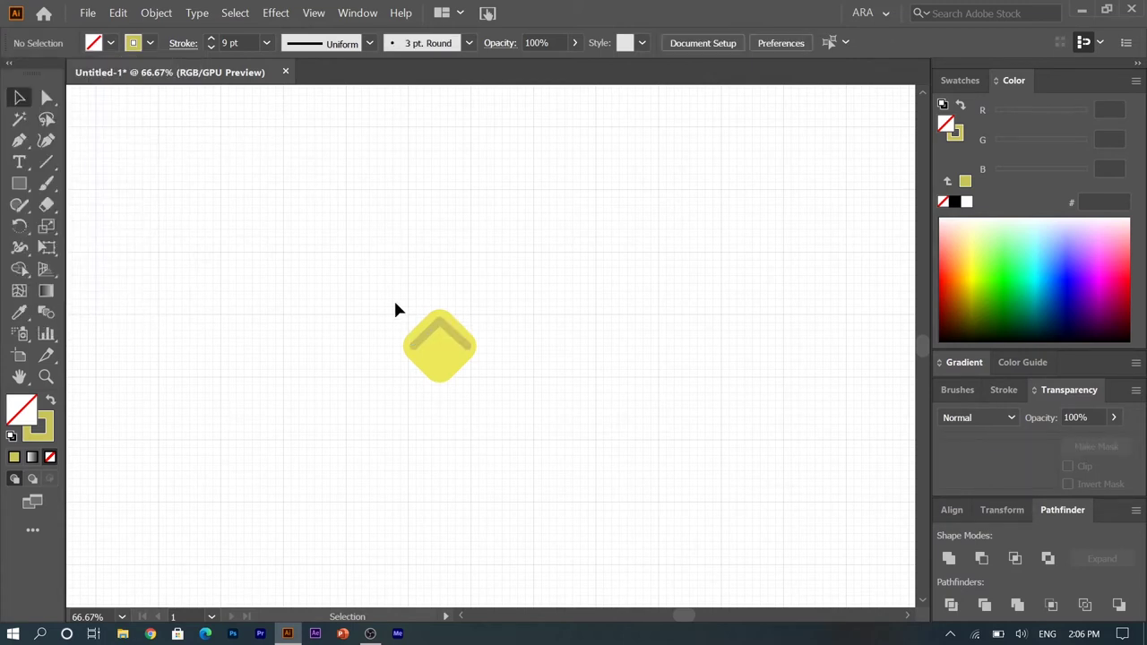
left_click_drag(447, 348, 486, 381)
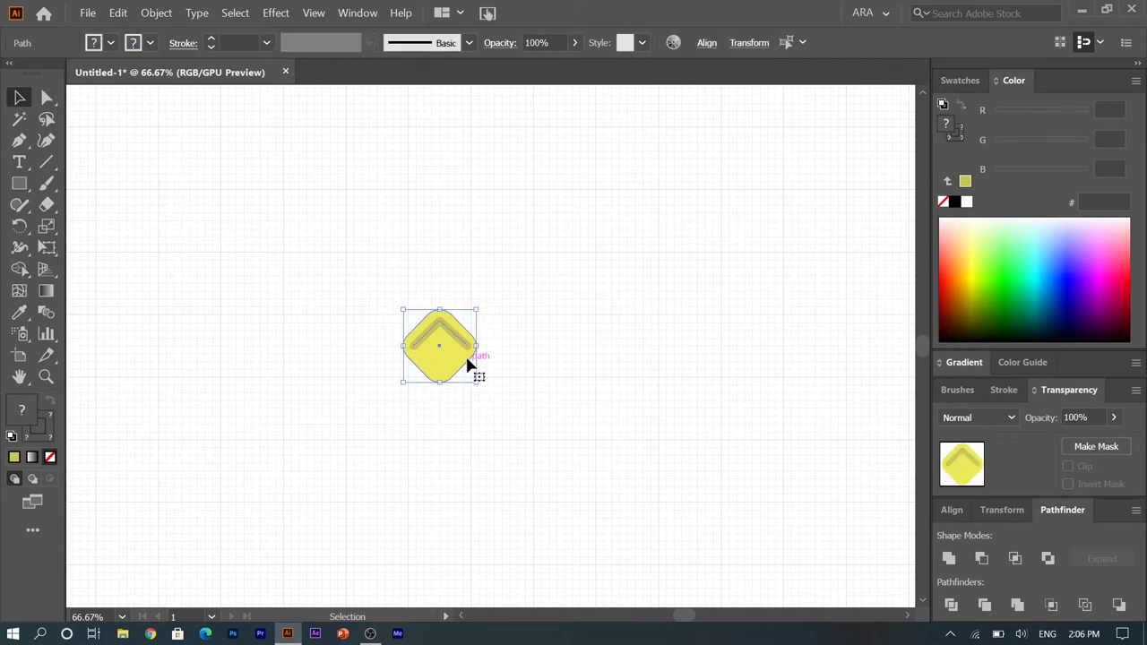
Step: Group the diamond and chevron, paste a copy in place, and nudge it right
left_click(156, 13)
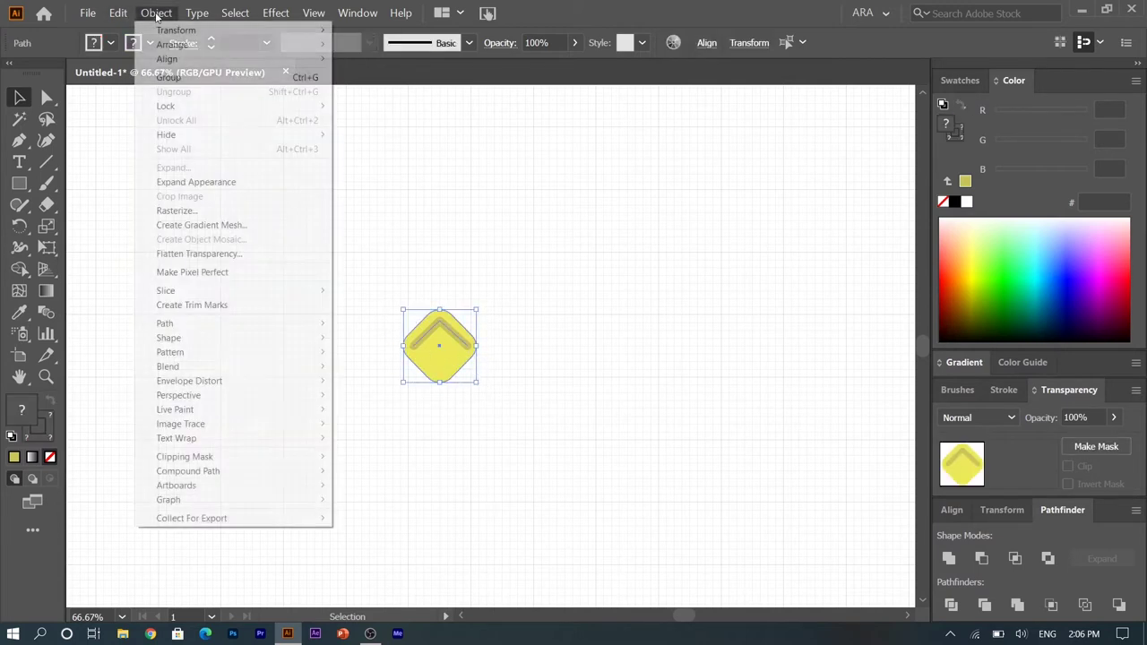
left_click(174, 77)
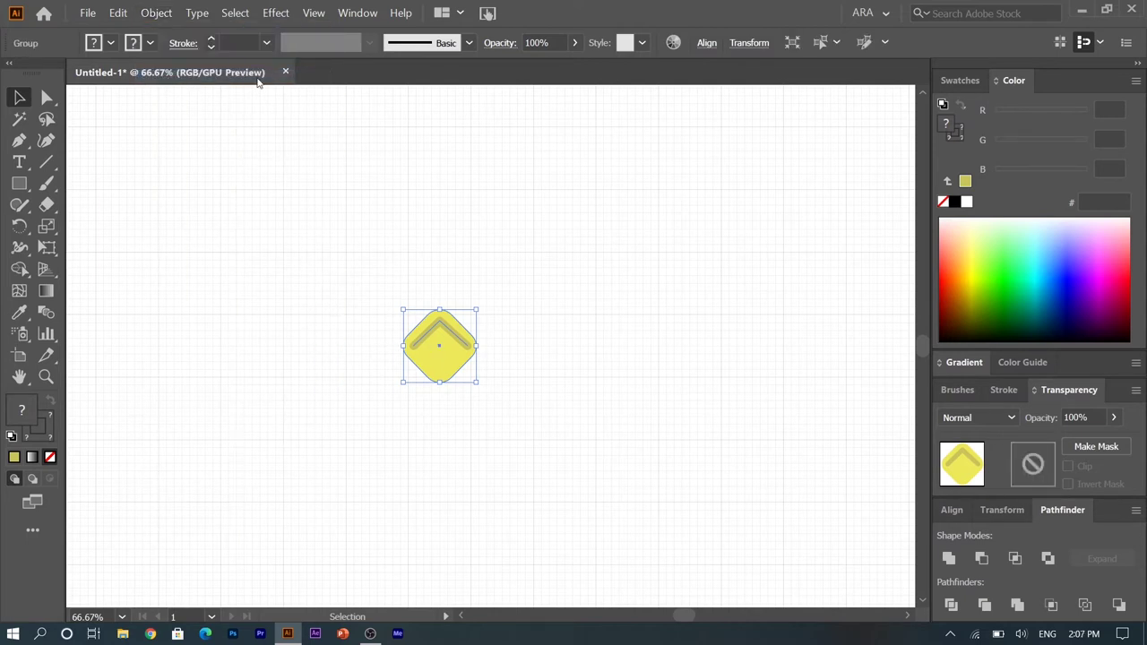
left_click(120, 14)
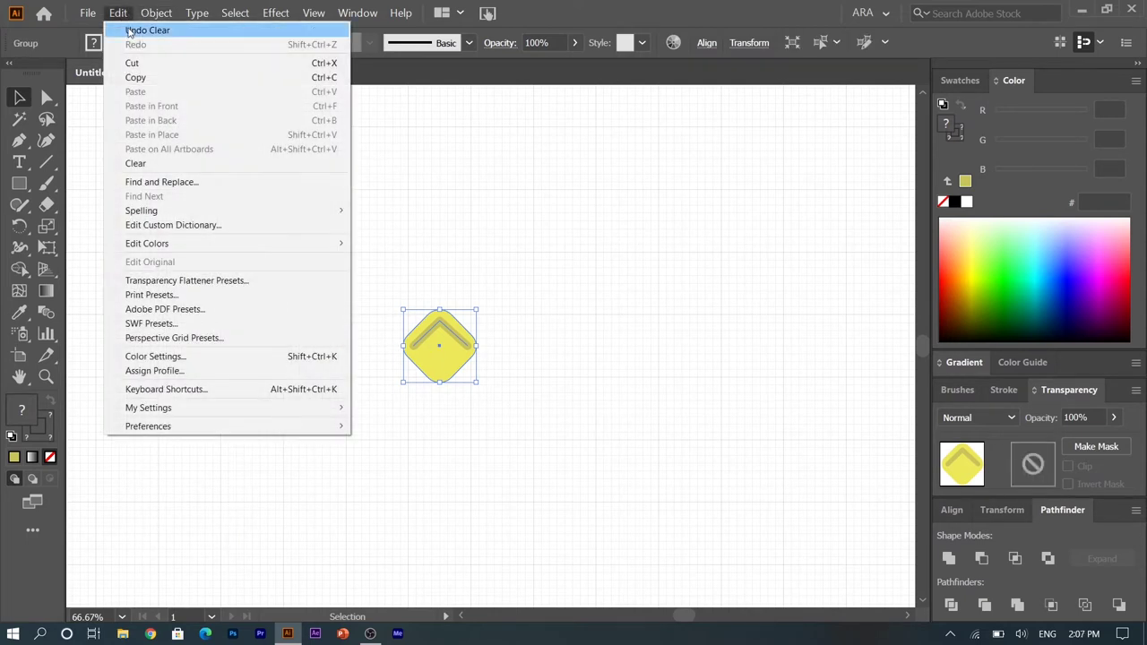
left_click(148, 77)
left_click(118, 13)
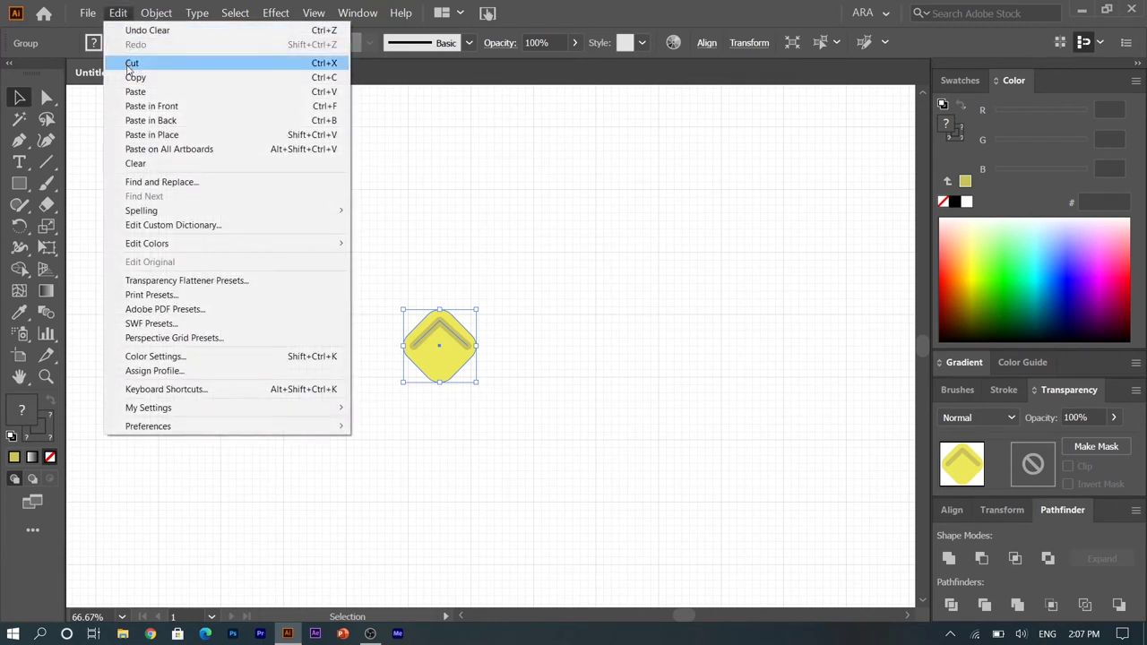
left_click(148, 134)
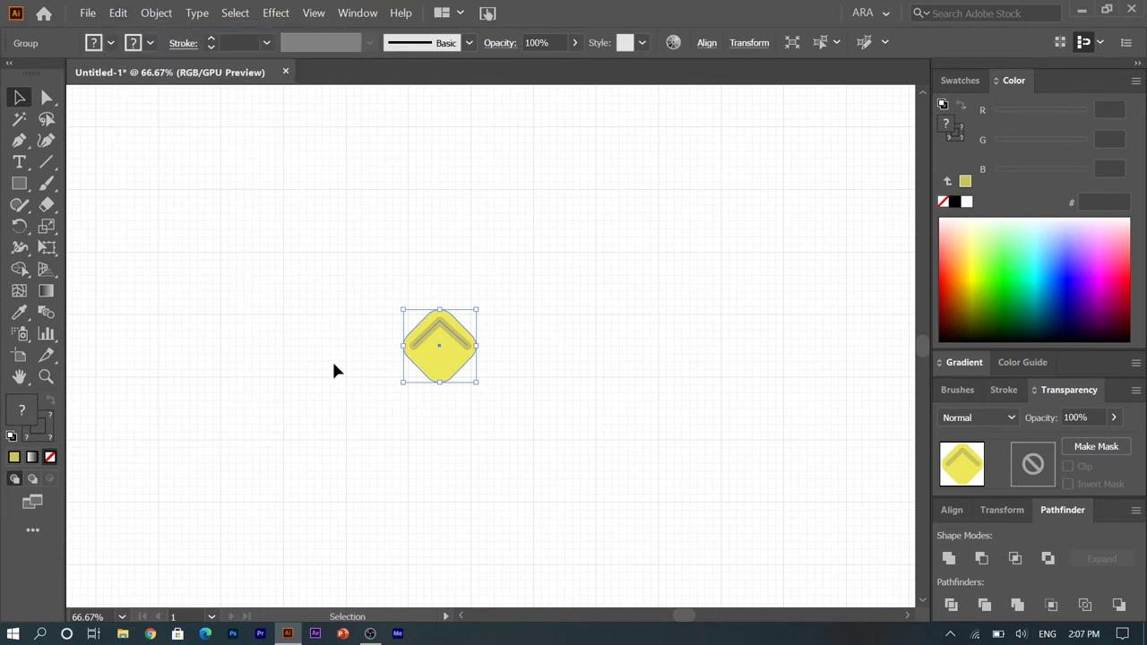
key("Right")
key("Right")
key("Right")
key("Right")
key("Right")
key("Right")
key("Right")
key("Right")
key("Right")
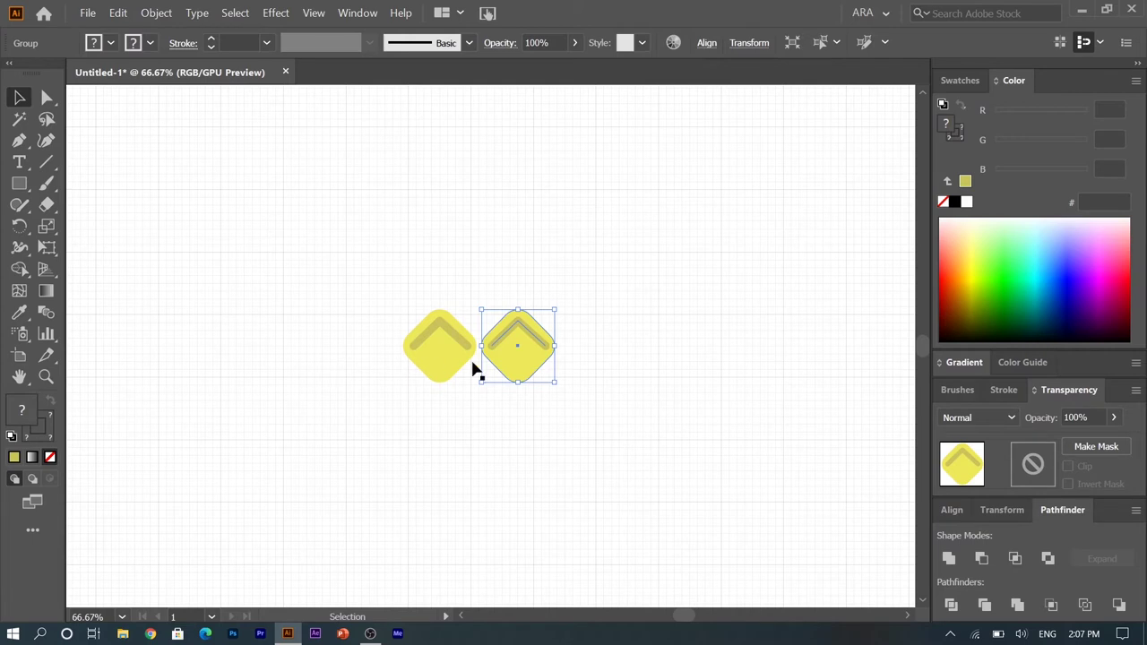
Step: Align the second tile beside the first and paste more copies toward the row's right end
key("Left")
key("Left")
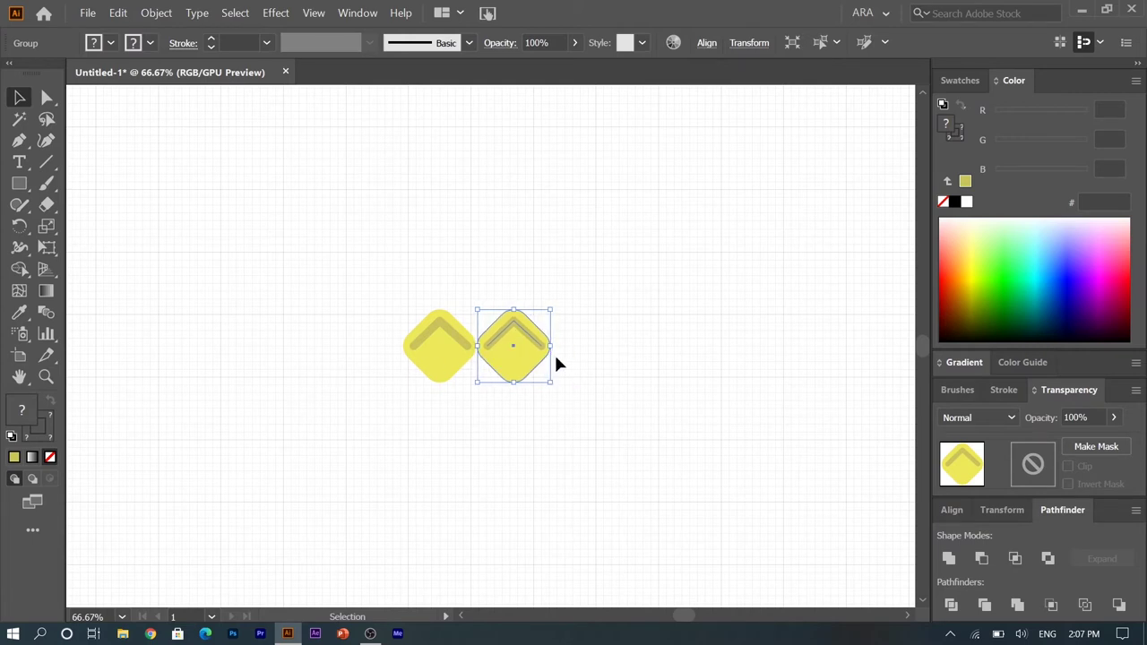
key("shift+Right")
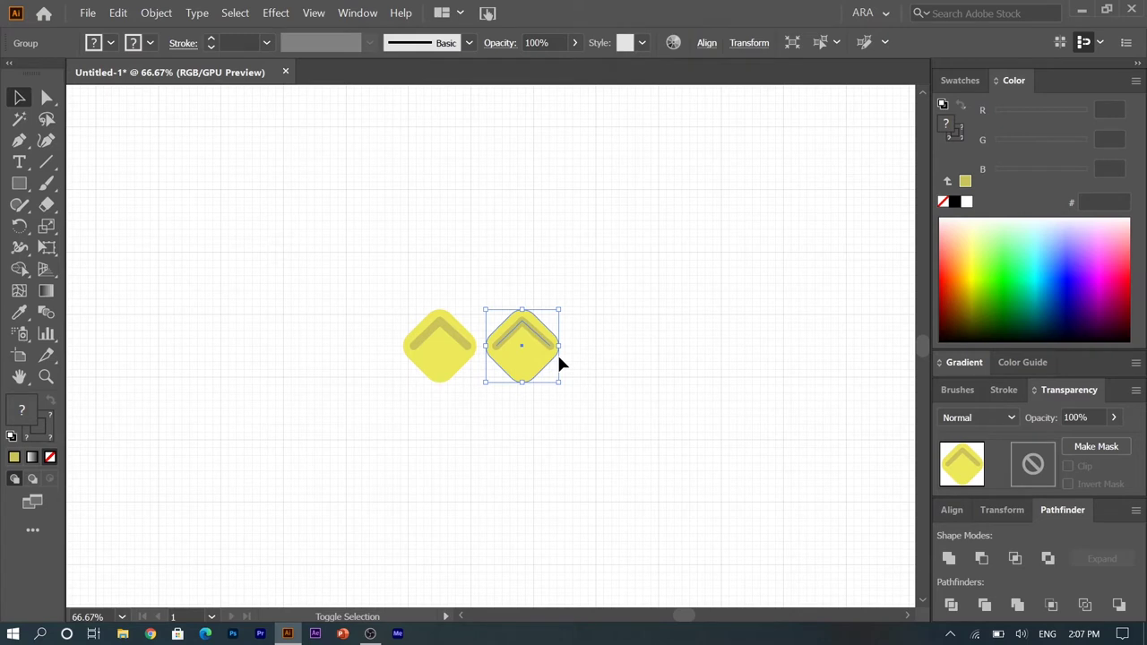
key("shift+Left")
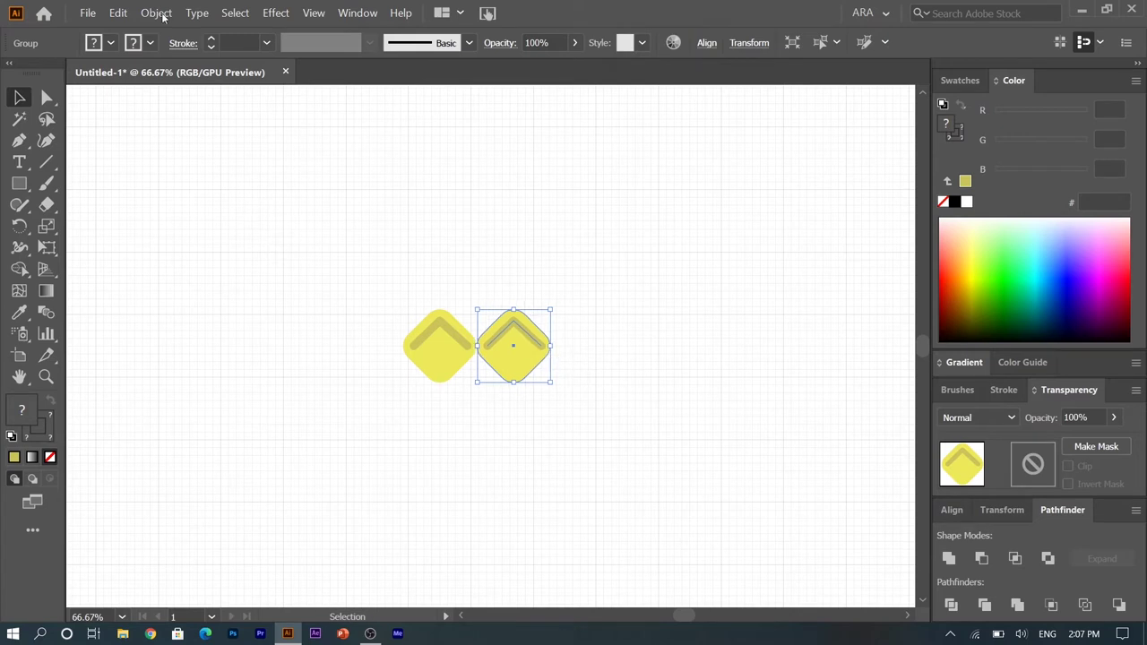
left_click(118, 12)
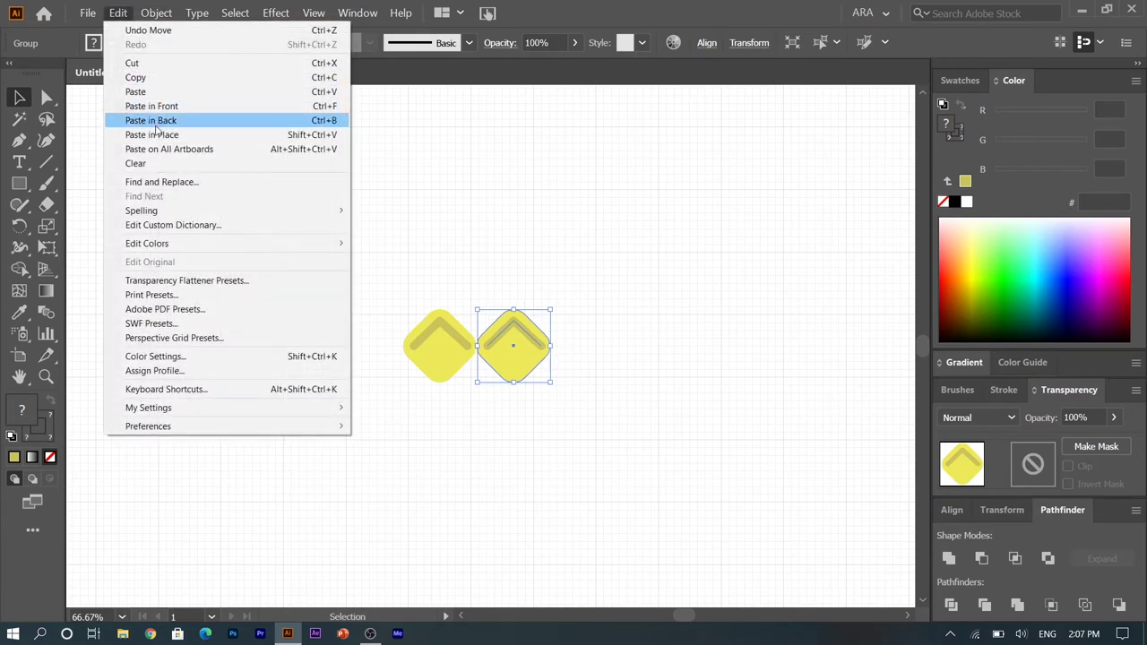
left_click(152, 134)
left_click(118, 13)
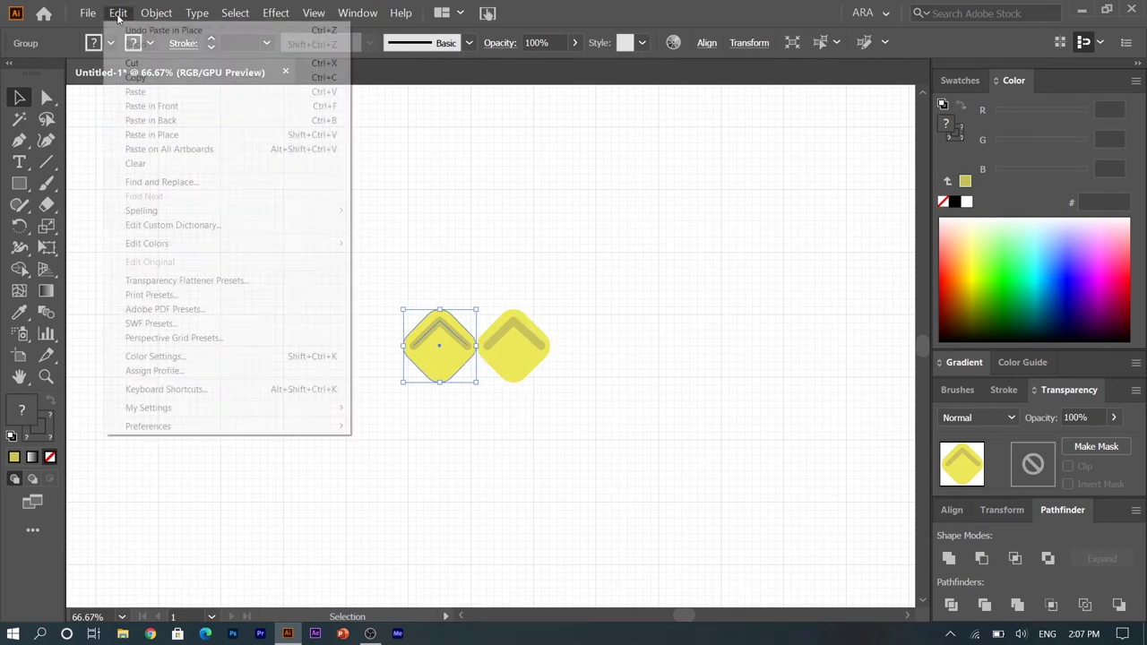
left_click(164, 136)
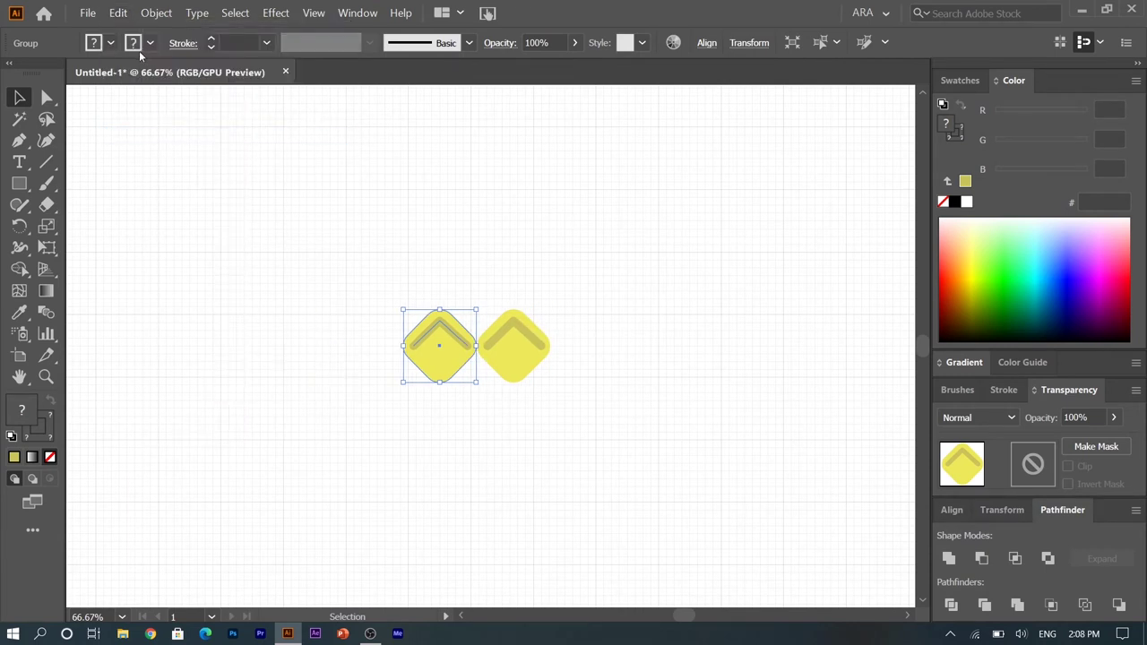
left_click(118, 12)
left_click(164, 134)
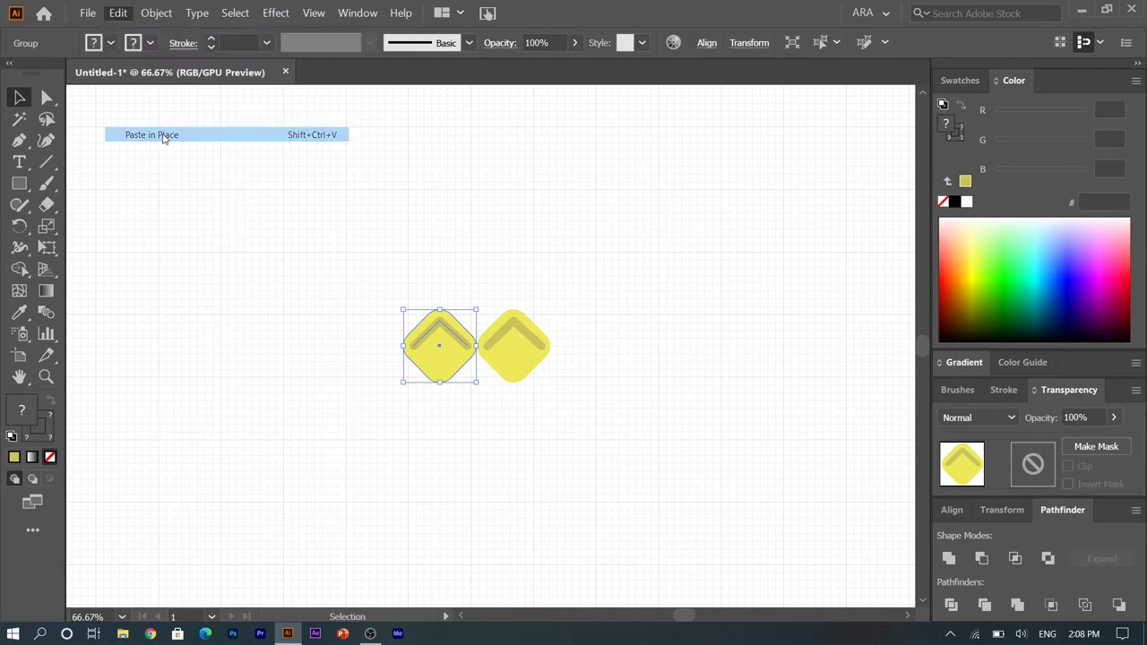
key("shift+Right")
key("shift+Right")
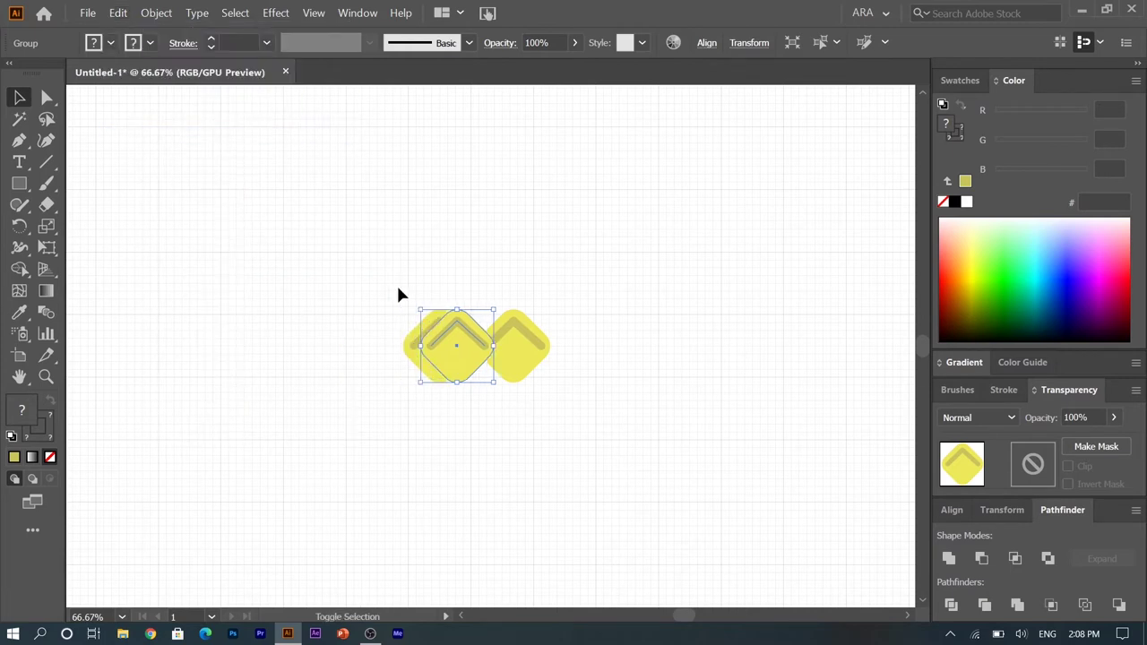
key("shift+Right")
key("shift+Right")
key("shift+Right")
key("shift+Right")
key("shift+Right")
key("shift+Right")
key("shift+Right")
key("shift+Right")
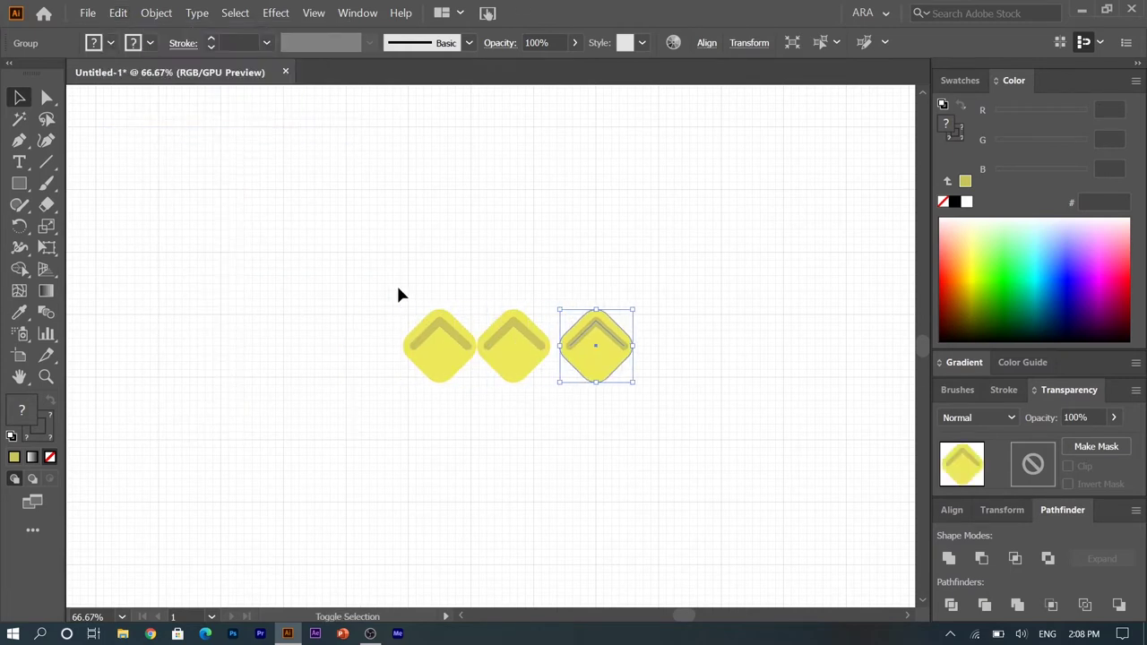
key("Left")
key("Left")
key("Left")
key("Left")
key("Left")
key("Left")
key("Left")
key("Left")
key("Left")
key("Left")
key("Left")
key("Left")
key("Left")
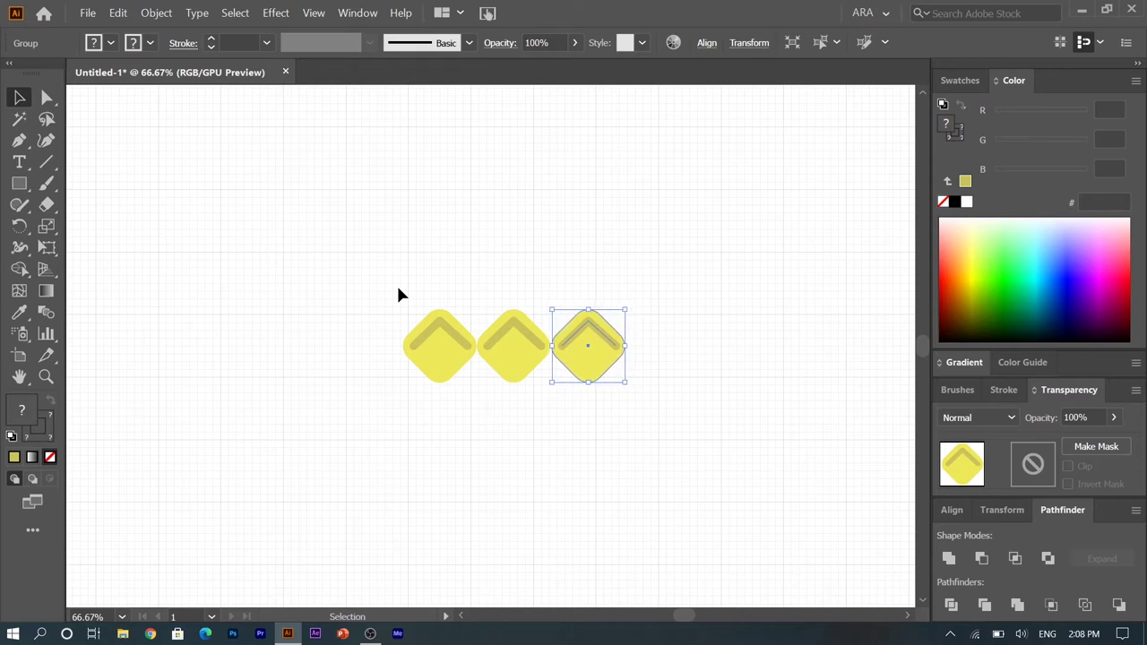
Step: Slide stacked copies right to extend the row to five overlapping tiles
left_click(428, 365)
key("shift+Right")
key("shift+Right")
key("shift+Right")
key("shift+Right")
key("shift+Right")
key("shift+Right")
key("shift+Right")
key("shift+Right")
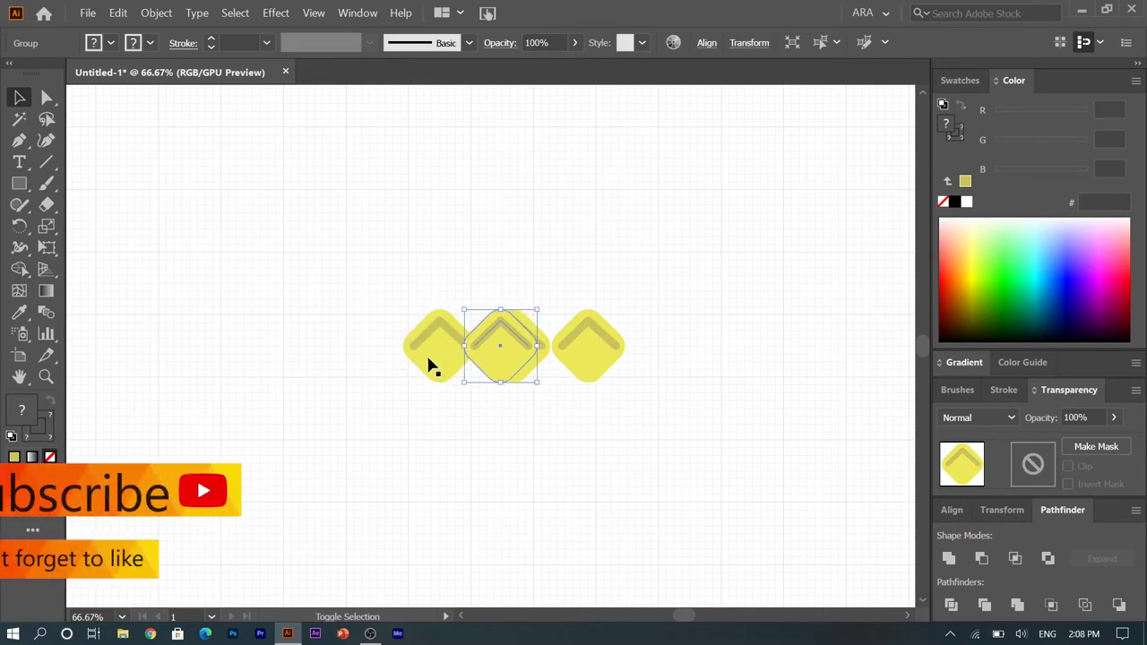
key("shift+Right")
key("shift+Right")
key("shift+Right")
key("shift+Right")
key("shift+Right")
key("shift+Right")
key("shift+Right")
key("shift+Right")
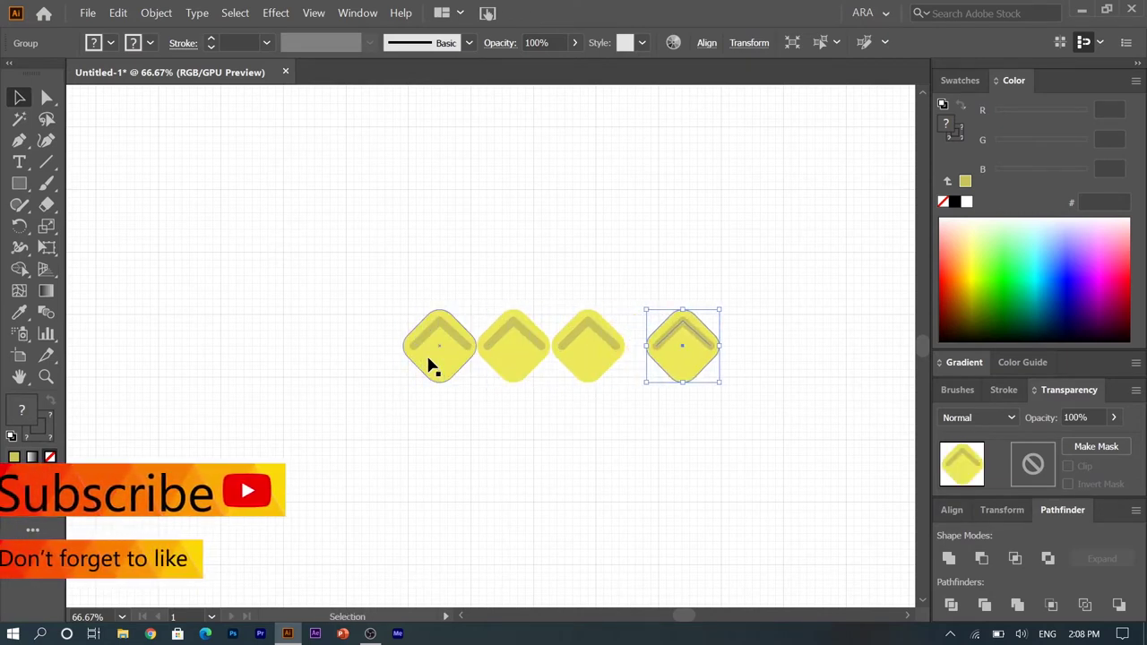
key("Left")
key("Left")
key("Left")
key("Left")
key("Left")
key("Left")
key("Left")
key("Left")
key("Left")
key("Left")
key("Left")
key("Left")
key("Left")
key("Left")
key("Left")
key("Left")
key("Left")
key("Left")
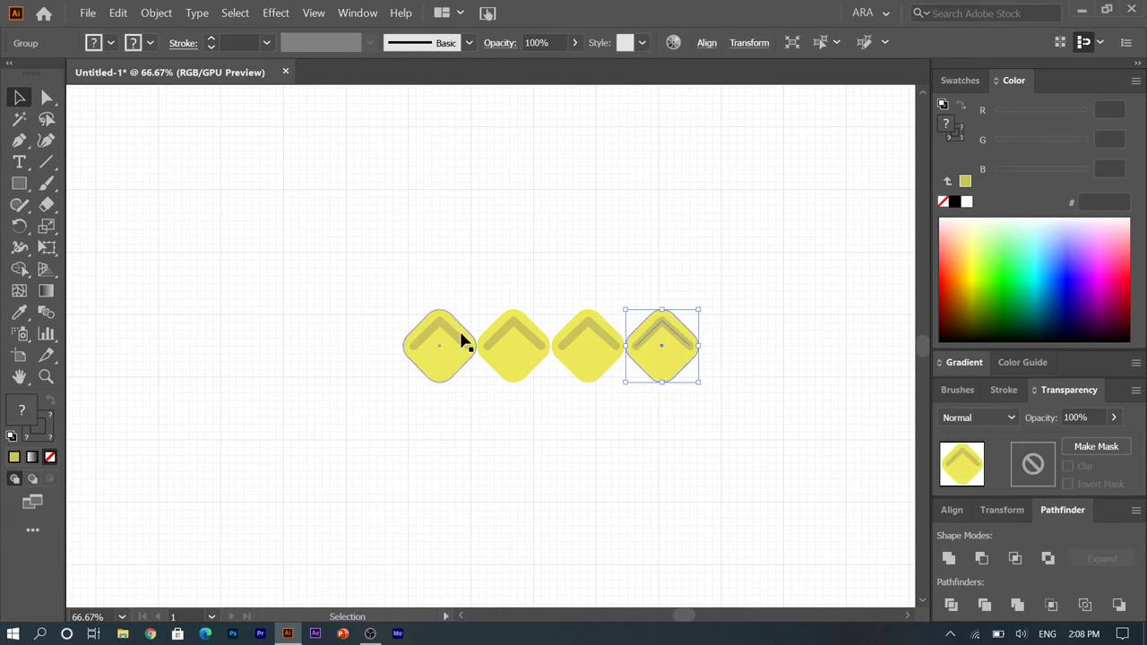
left_click(459, 340)
key("shift+Right")
key("shift+Right")
key("shift+Right")
key("shift+Right")
key("shift+Right")
key("shift+Right")
key("shift+Right")
key("shift+Right")
key("shift+Right")
key("shift+Right")
key("shift+Right")
key("shift+Right")
key("shift+Right")
key("shift+Right")
key("shift+Right")
key("shift+Right")
key("shift+Right")
key("shift+Right")
key("shift+Right")
key("shift+Right")
key("shift+Right")
key("shift+Right")
key("shift+Right")
key("shift+Right")
key("shift+Right")
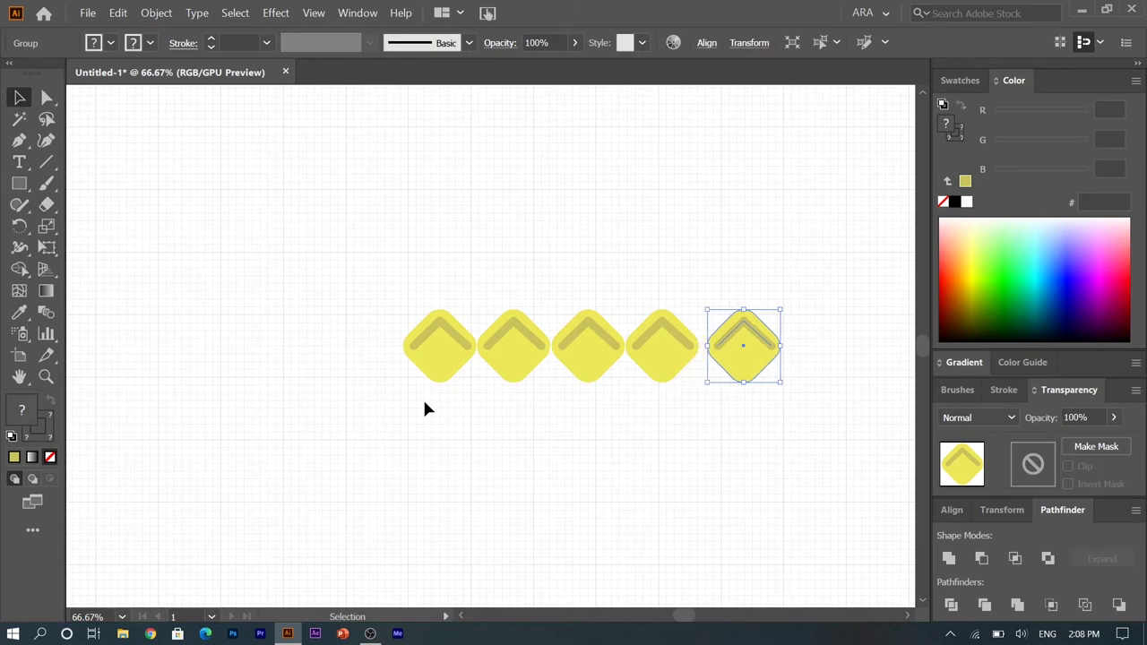
key("Left")
key("Left")
key("Left")
key("Left")
key("Left")
key("Left")
key("Left")
key("Left")
key("Left")
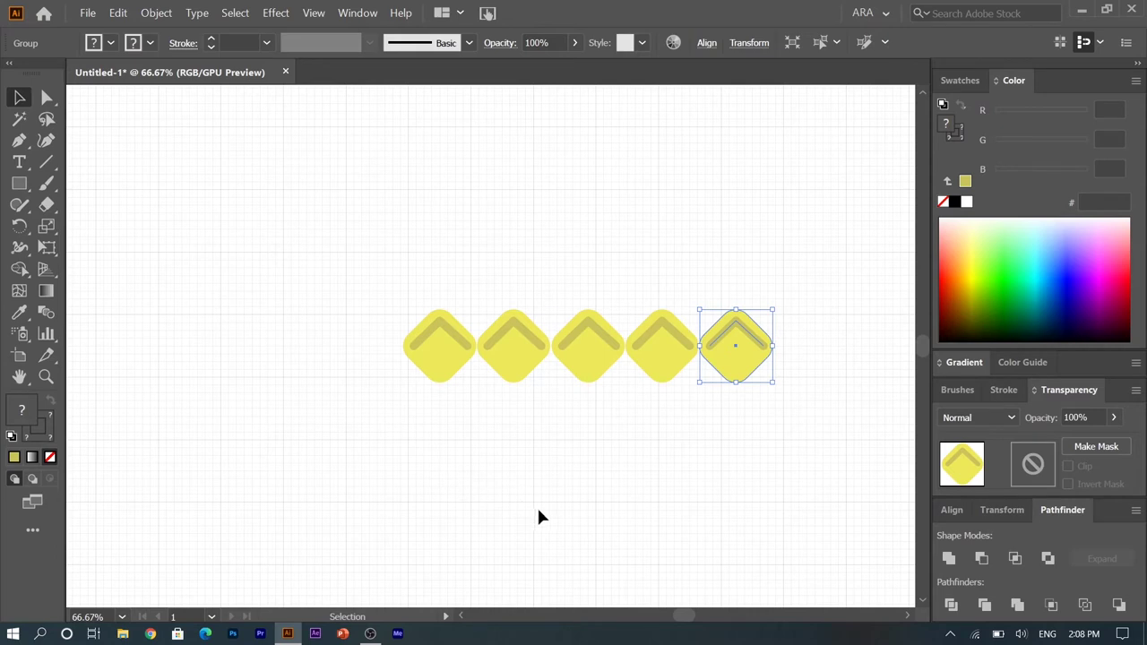
left_click(537, 517)
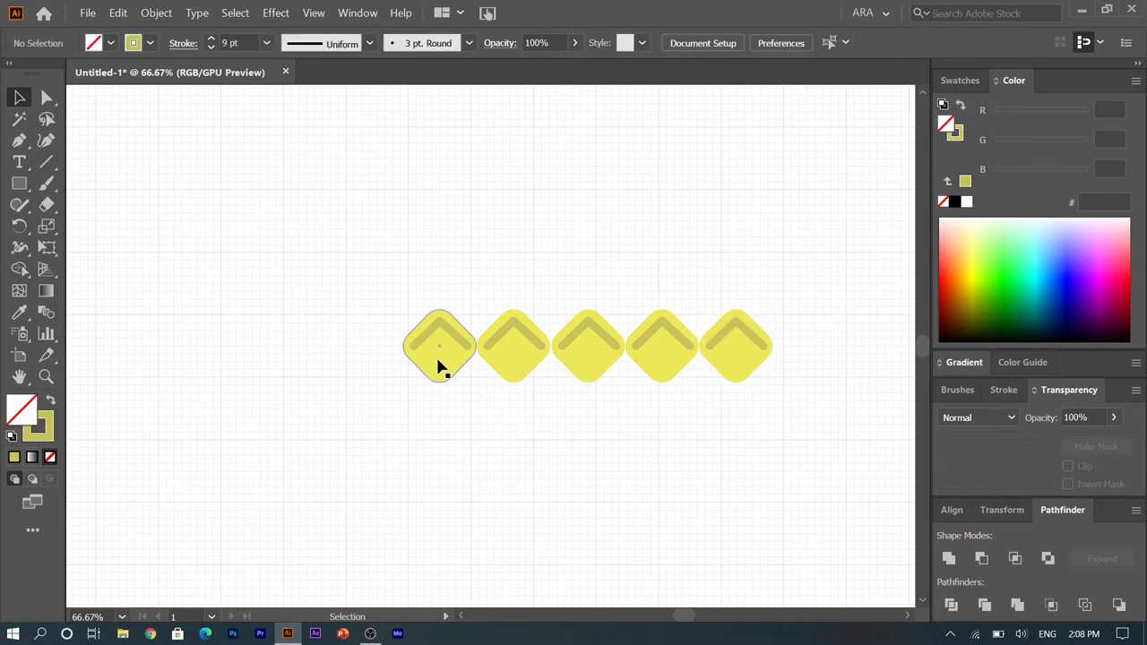
key("ctrl+z")
Step: Add the remaining copies and repeat the offset with Ctrl+D to complete seven tiles
left_click(116, 13)
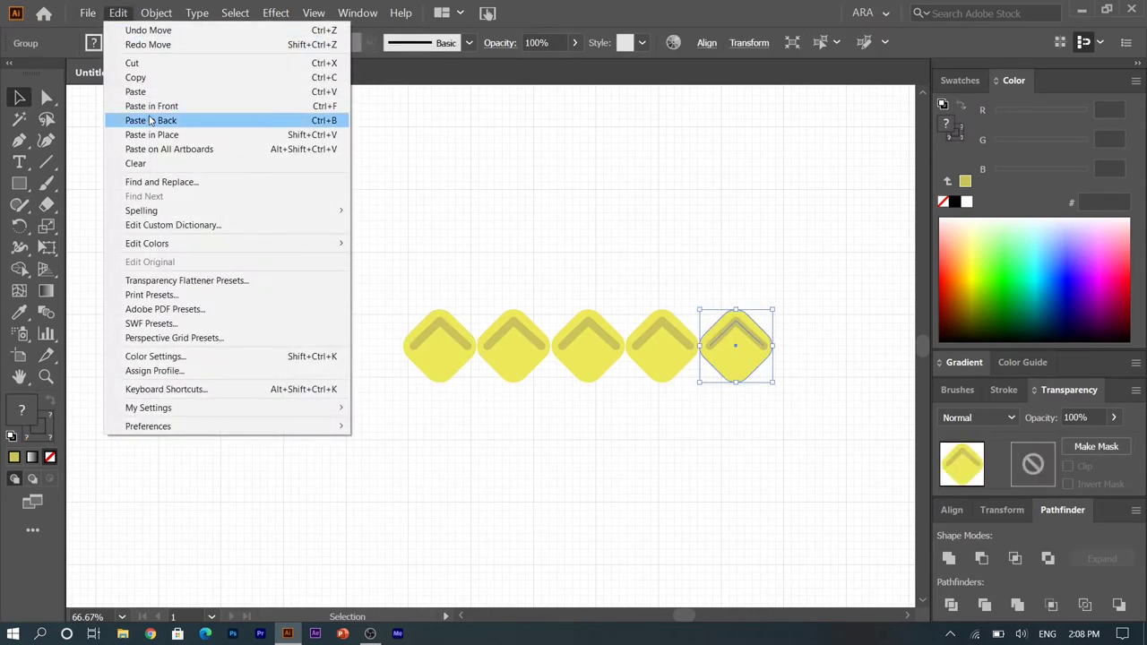
left_click(160, 135)
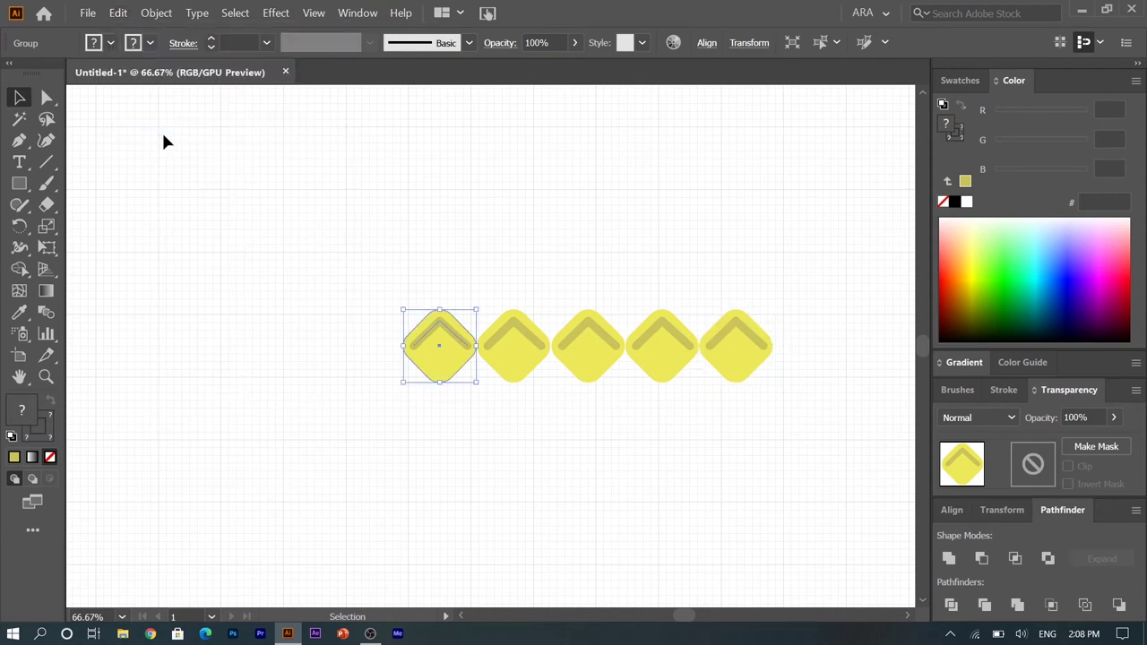
left_click(117, 12)
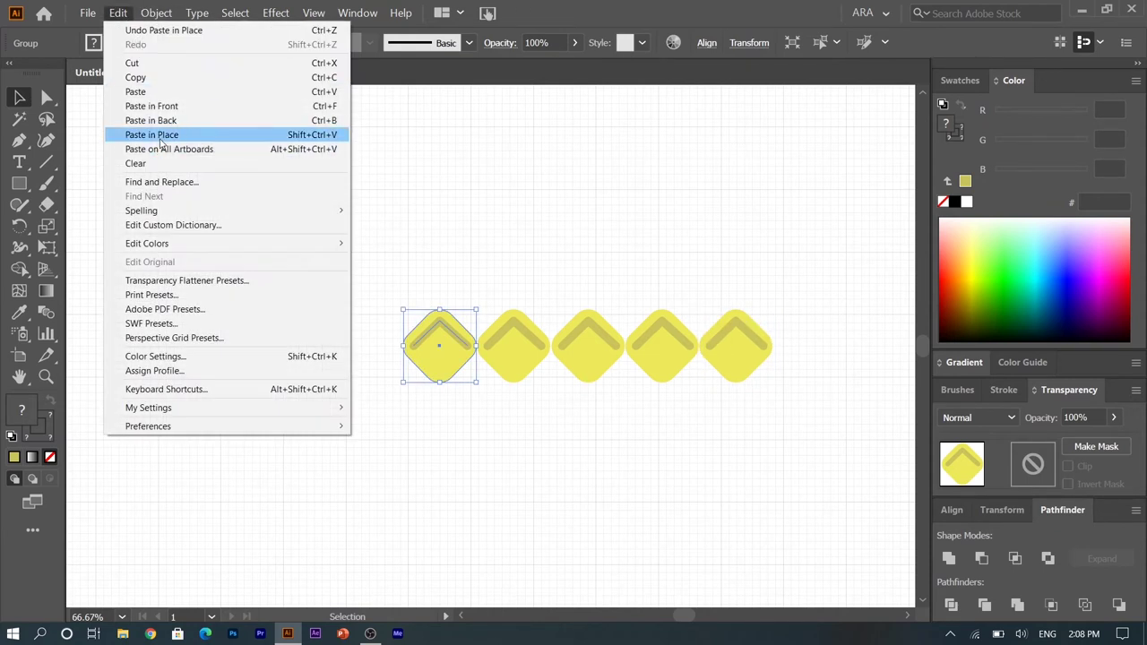
left_click(161, 141)
key("shift+Left")
key("shift+Left")
key("shift+Left")
key("shift+Left")
key("shift+Left")
key("shift+Left")
key("shift+Left")
key("shift+Left")
key("shift+Left")
key("shift+Left")
key("shift+Left")
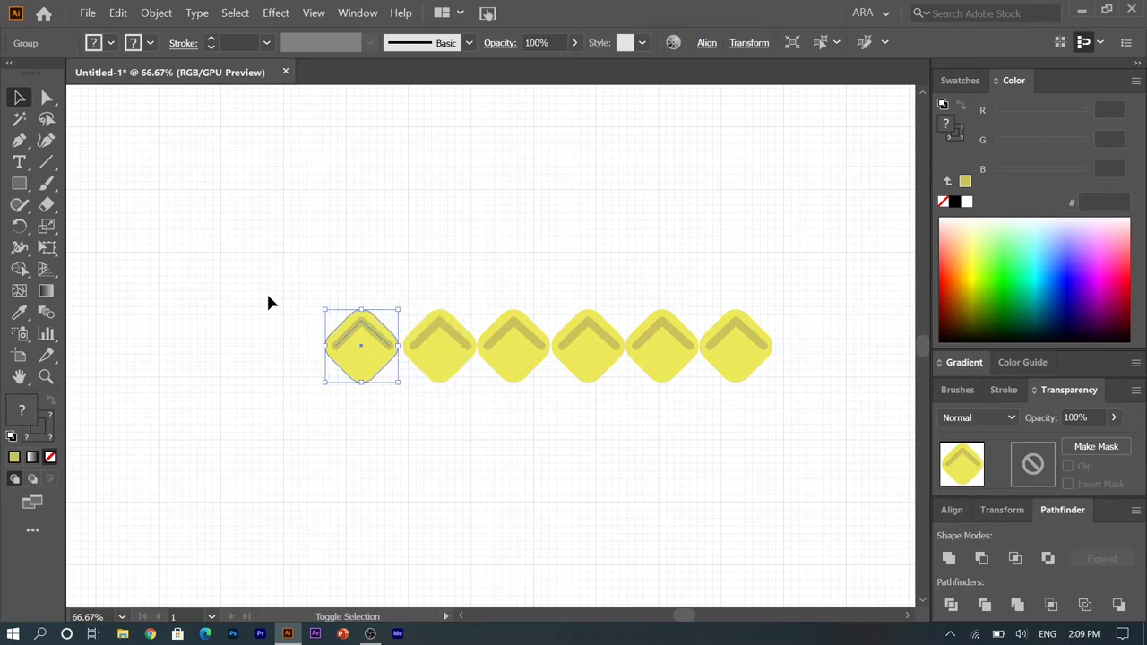
key("Right")
key("Right")
key("Right")
key("Right")
key("Right")
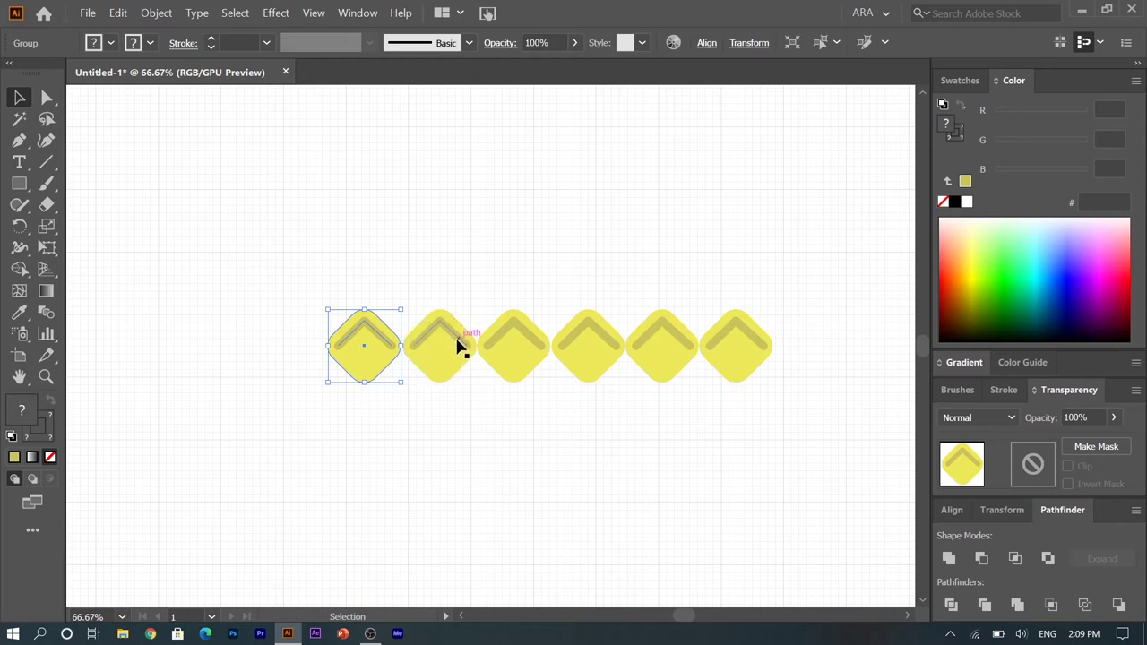
left_click(451, 352)
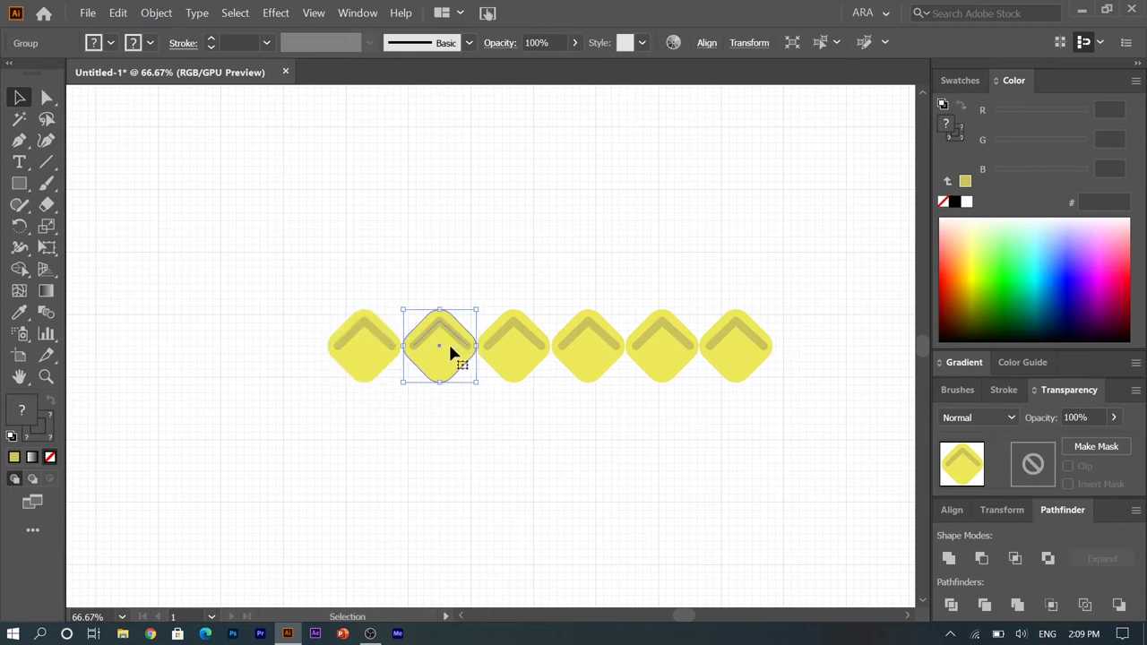
key("shift+Left")
key("ctrl+d")
key("ctrl+d")
left_click(425, 418)
left_click_drag(252, 300, 914, 448)
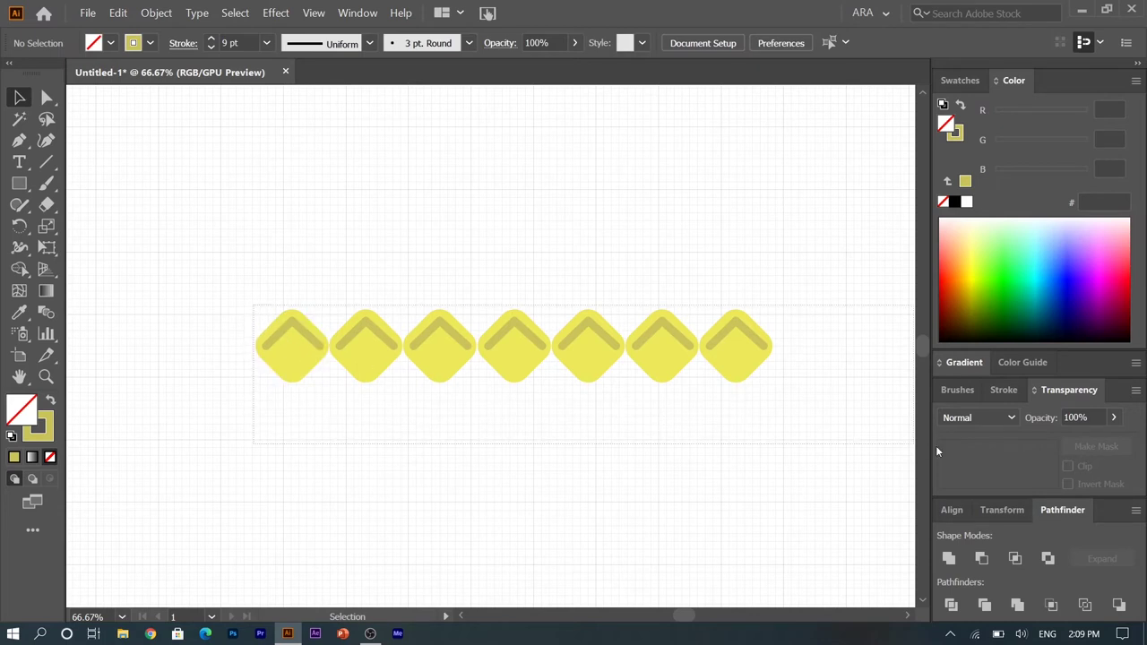
Step: Shift the row and Alt-drag staggered copies below and above it
left_click_drag(748, 376, 697, 380)
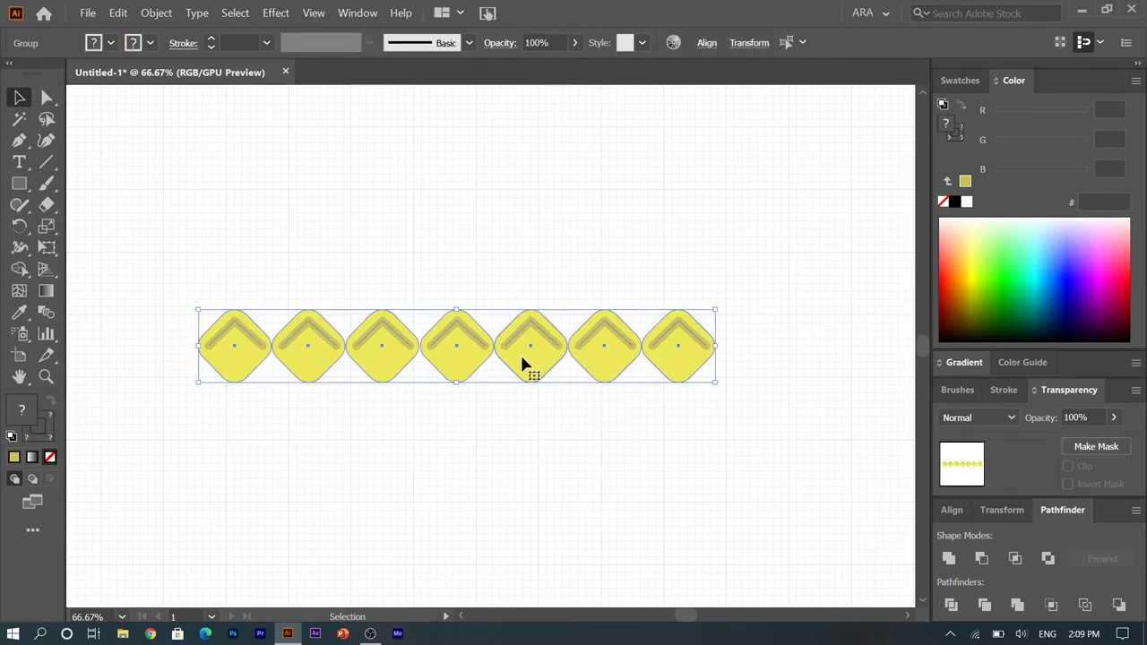
mouse_move(522, 357)
left_mouse_down()
mouse_move(507, 409)
mouse_move(490, 421)
left_mouse_up()
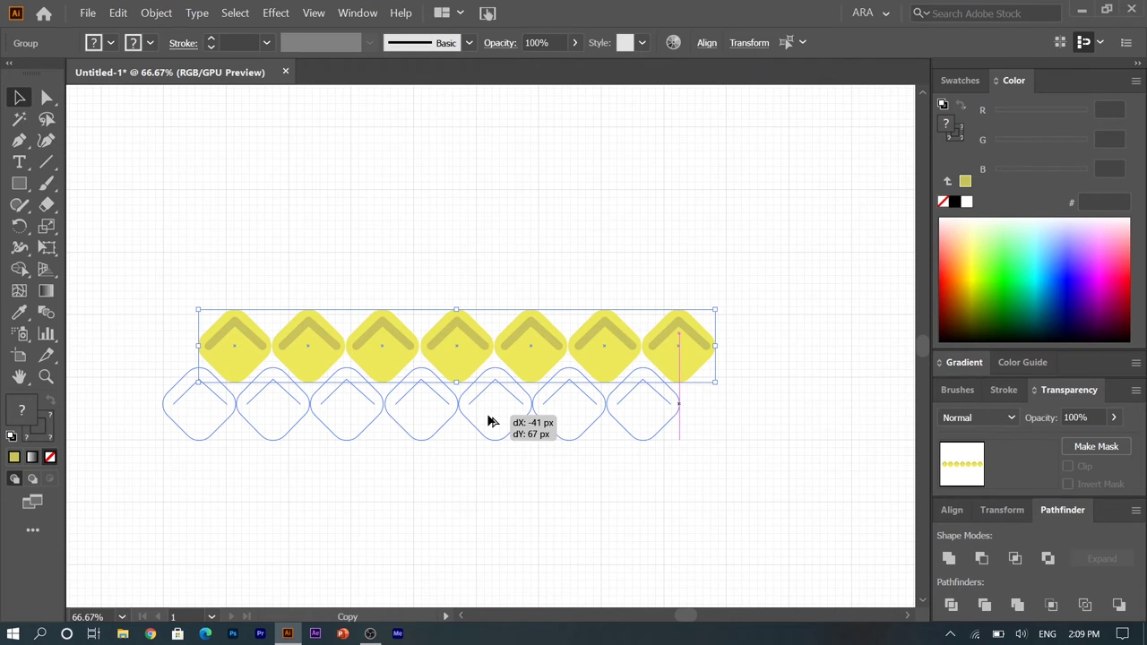
left_click_drag(489, 423, 491, 306)
left_click_drag(491, 297, 529, 242)
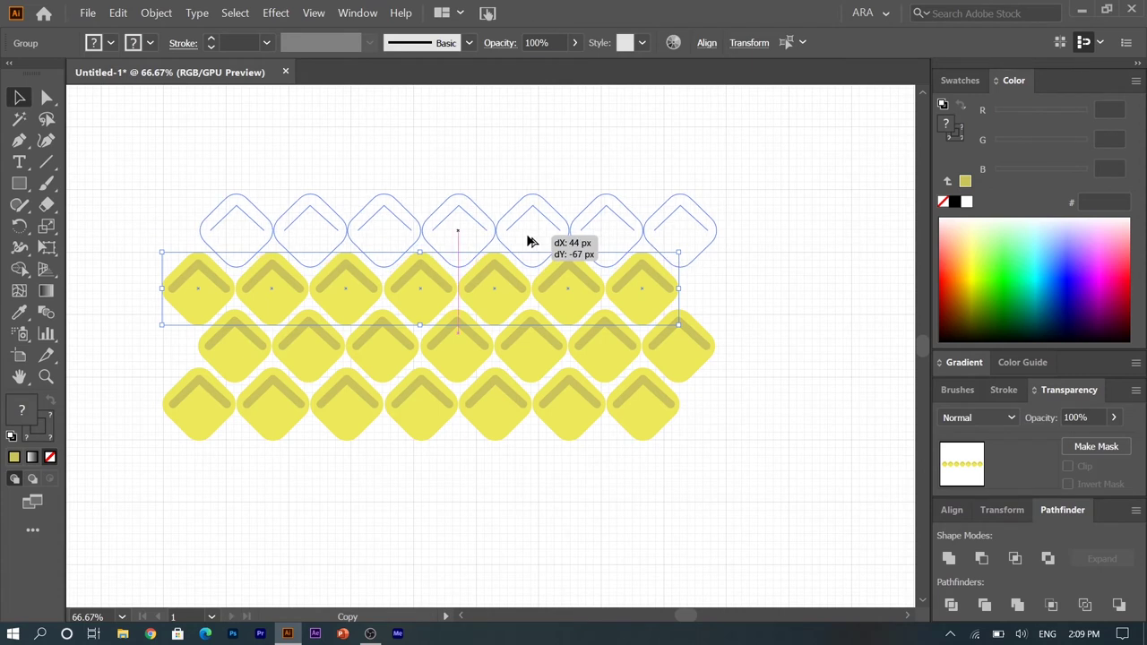
left_click_drag(529, 242, 529, 242)
left_click(488, 406)
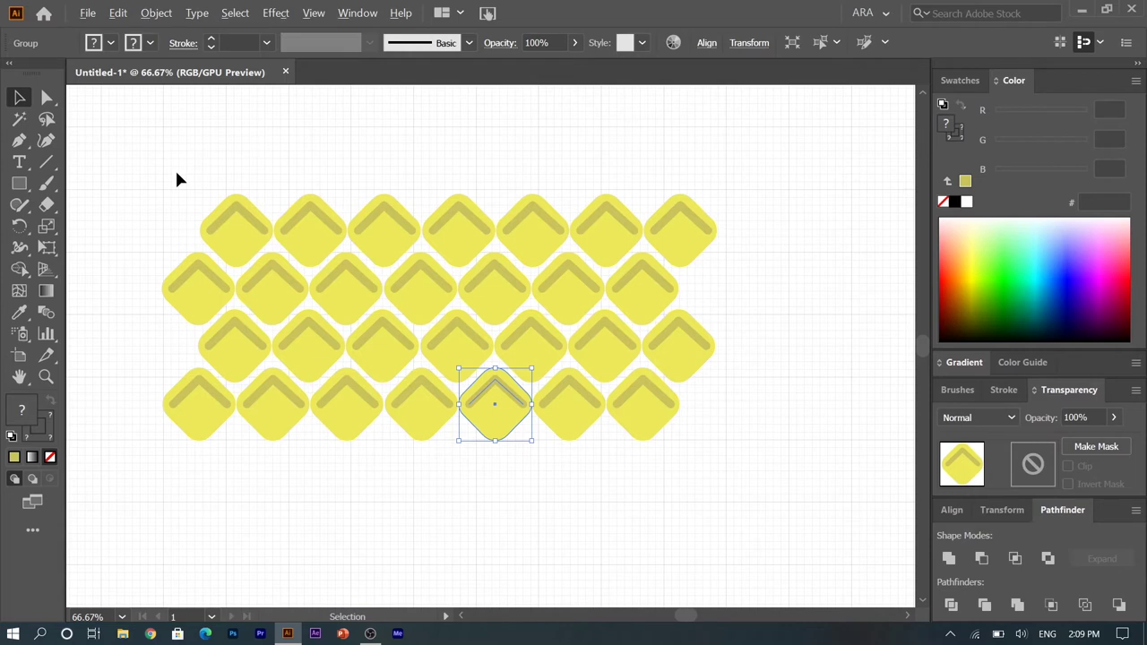
Step: Copy rows down below and up above the pattern to reach seven staggered rows
left_click_drag(183, 192, 509, 207)
left_click_drag(661, 215, 744, 224)
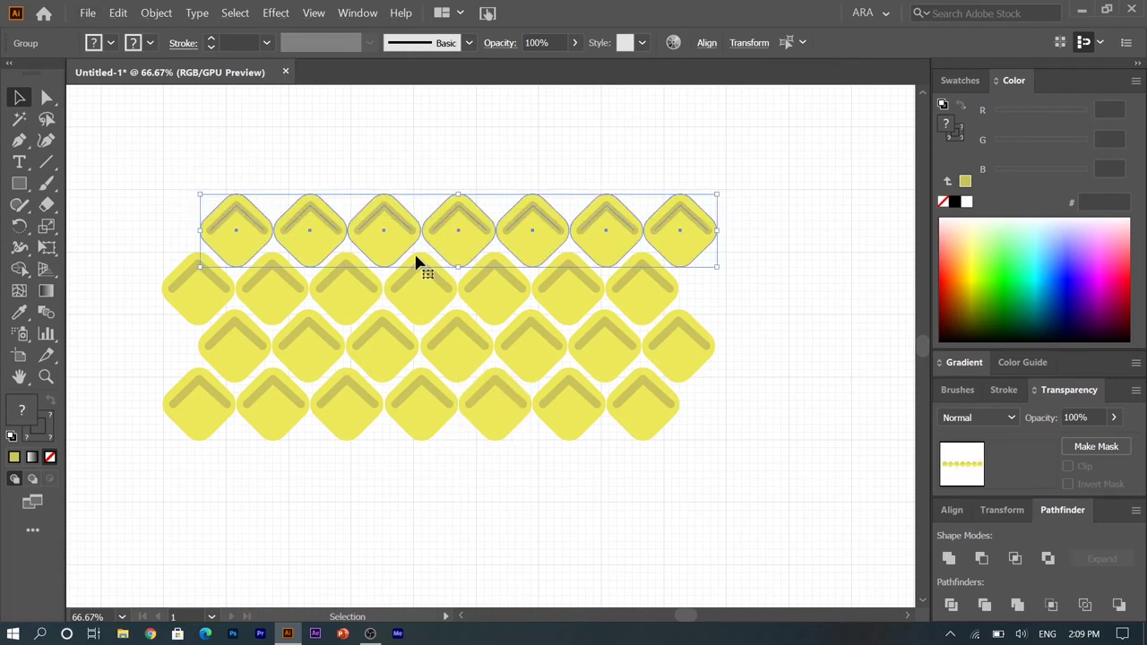
mouse_move(449, 248)
left_mouse_down()
mouse_move(431, 473)
mouse_move(453, 479)
mouse_move(422, 534)
left_mouse_up()
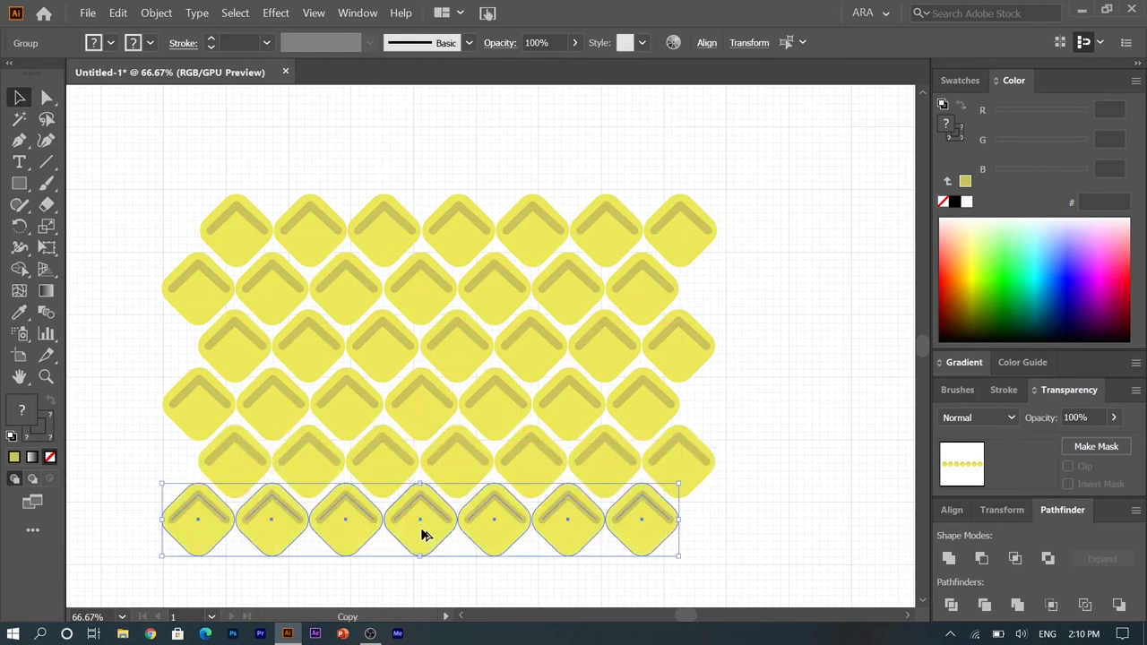
left_click_drag(489, 546, 493, 195)
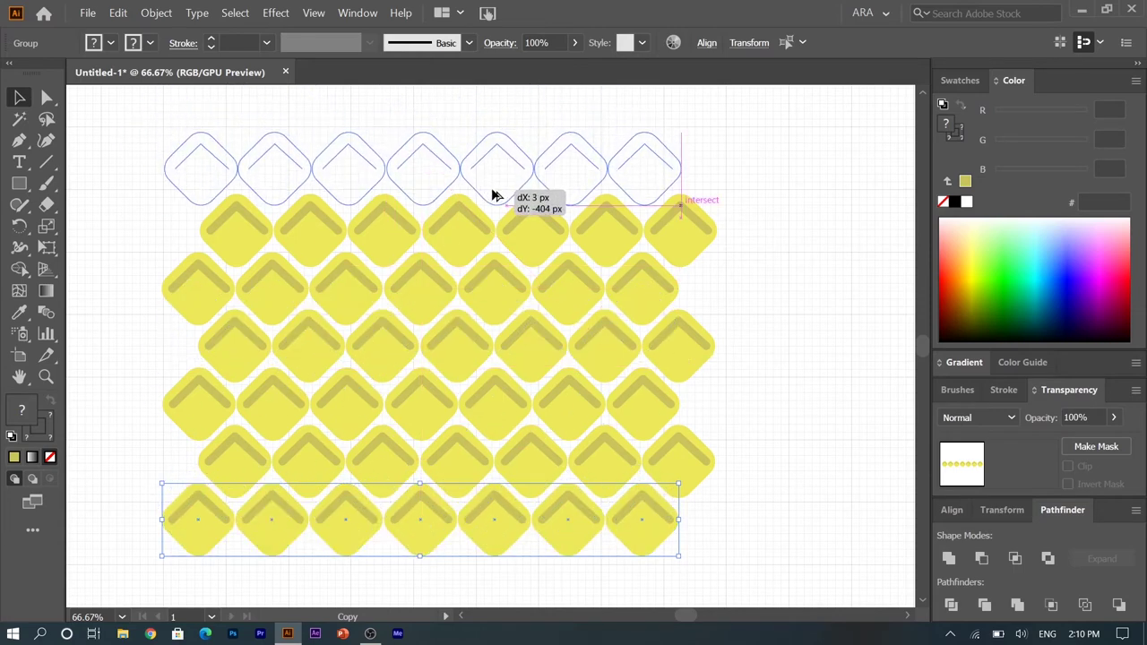
left_click_drag(493, 196, 493, 200)
left_click(740, 259)
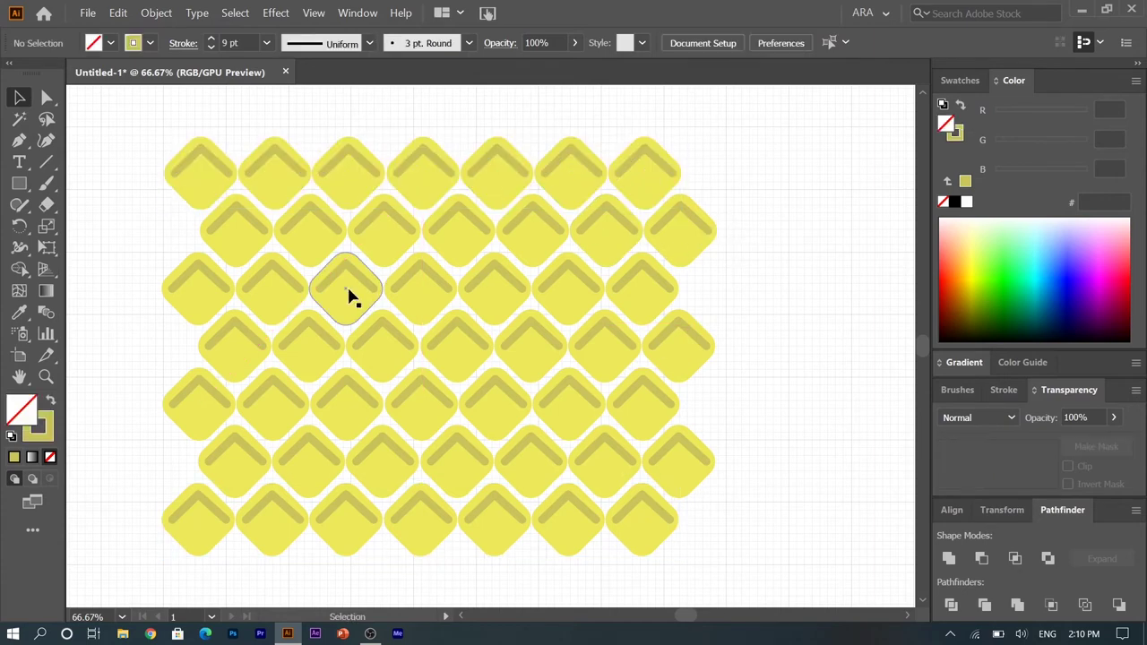
Step: Draw a tall C9C359 ellipse with no outline and move it left of the pattern
key("ctrl+minus")
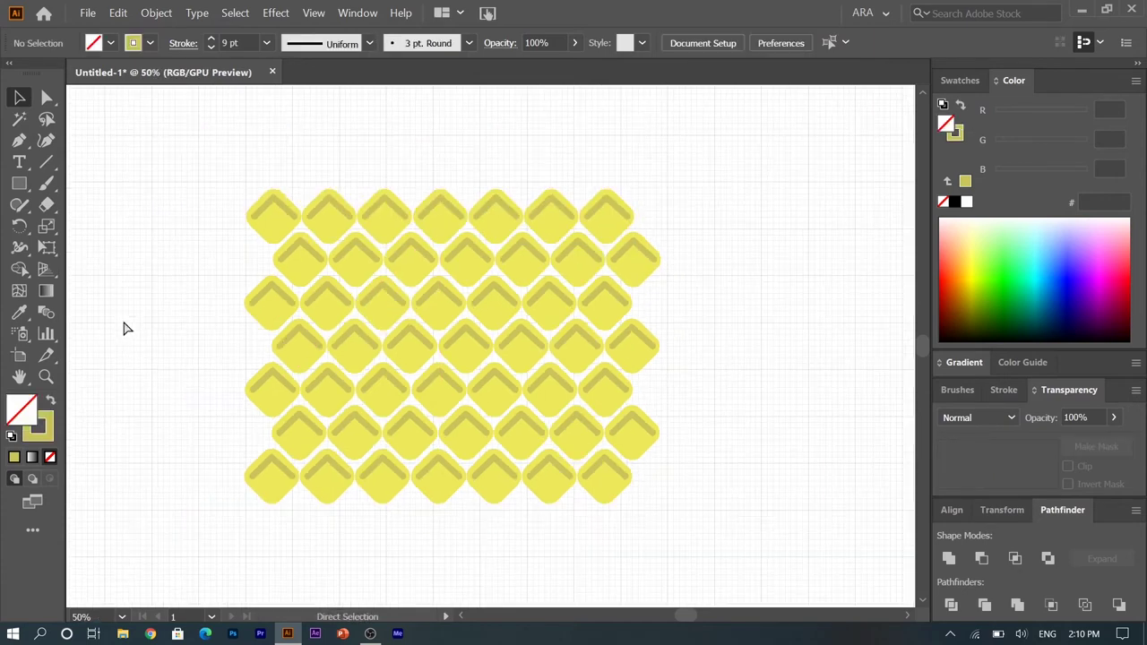
left_click(17, 186)
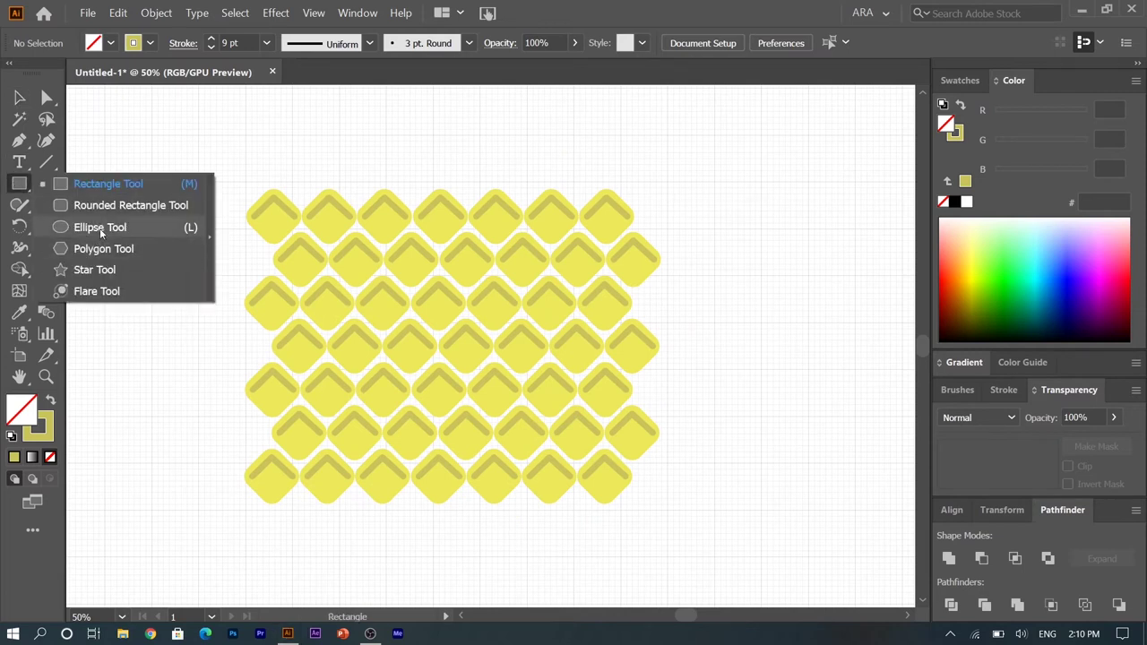
left_click(89, 226)
mouse_move(350, 156)
left_mouse_down()
mouse_move(542, 507)
mouse_move(591, 544)
left_mouse_up()
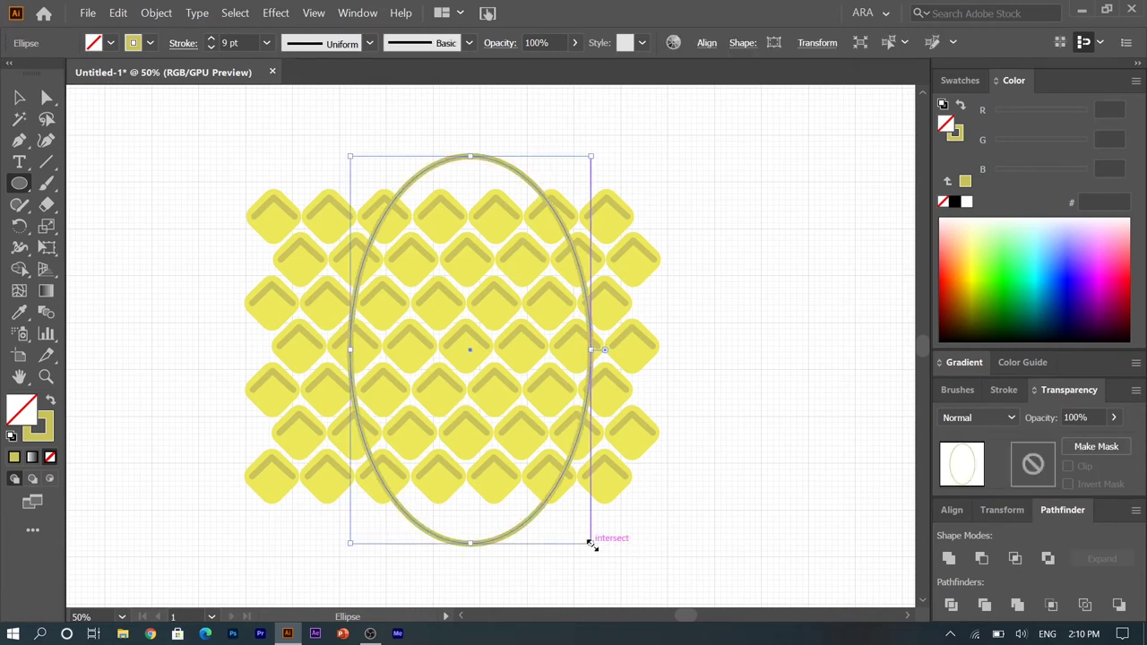
left_click(52, 403)
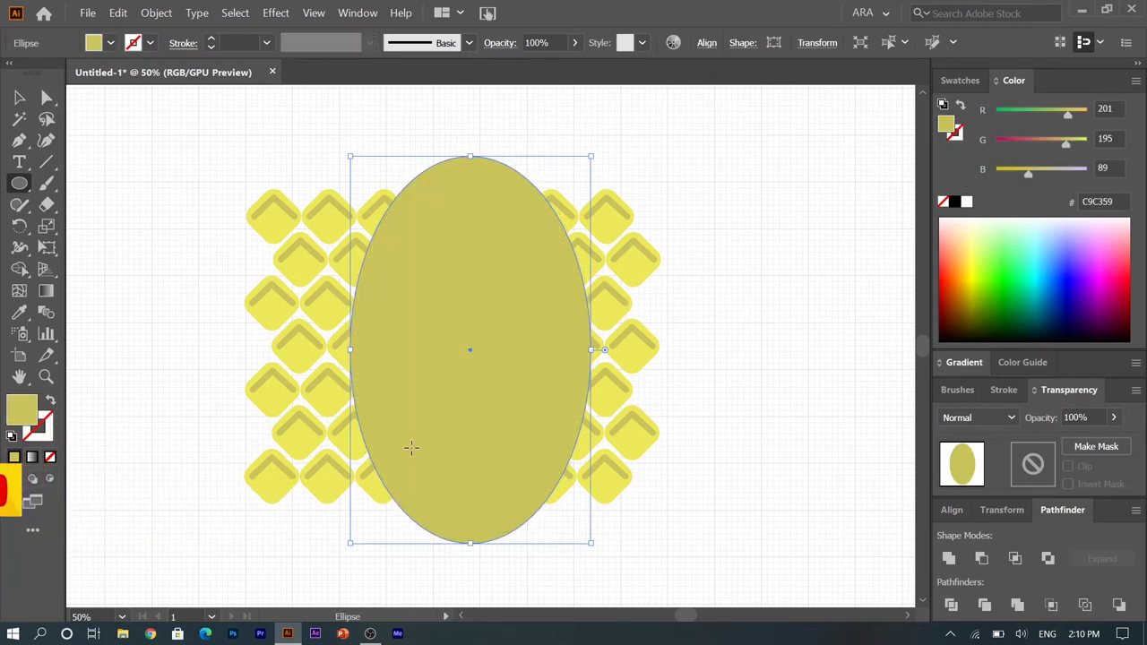
key("v")
left_click_drag(488, 328, 78, 330)
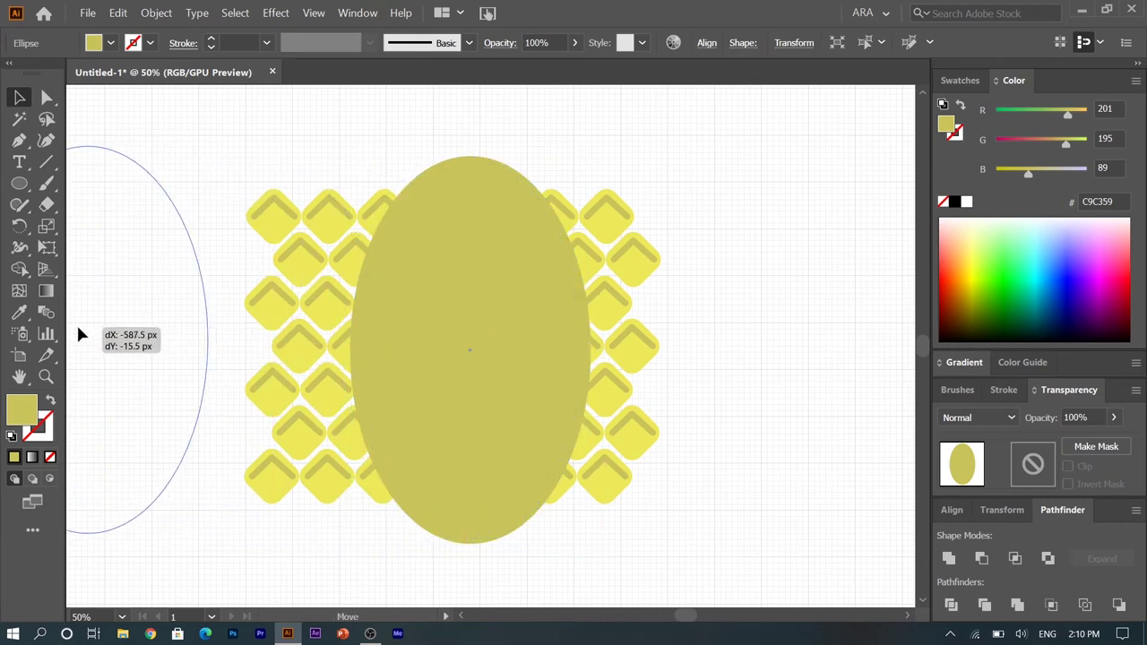
left_click_drag(78, 335, 90, 316)
left_click_drag(228, 172, 395, 212)
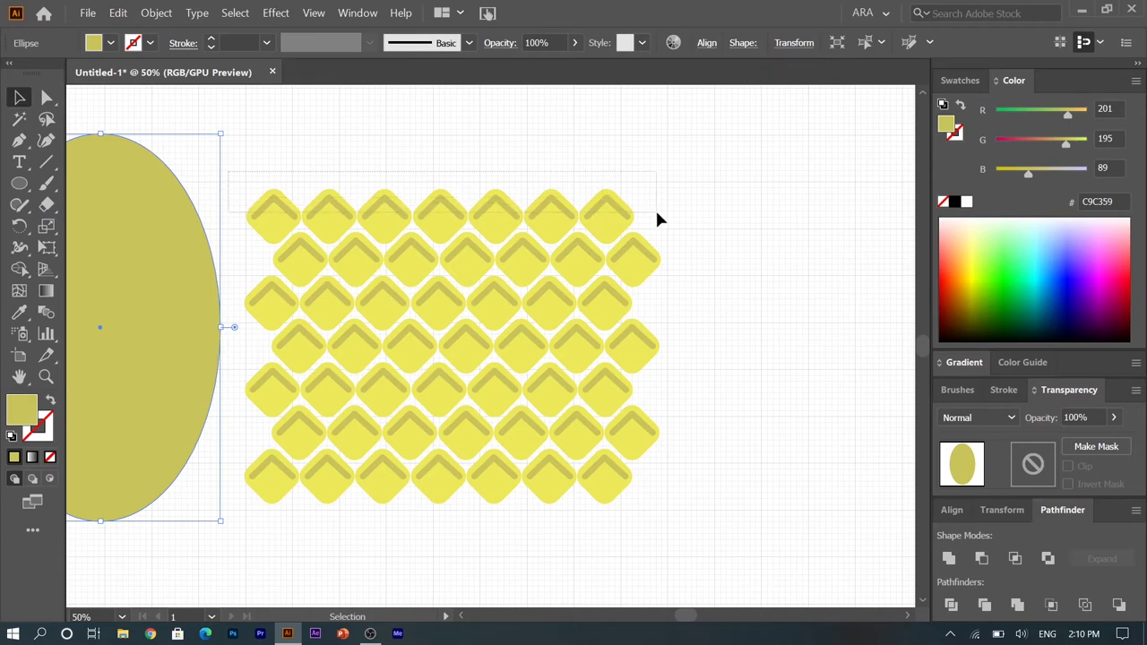
Step: Alt-drag the top tile row to add a new row above and another at the bottom
left_click_drag(601, 199, 655, 210)
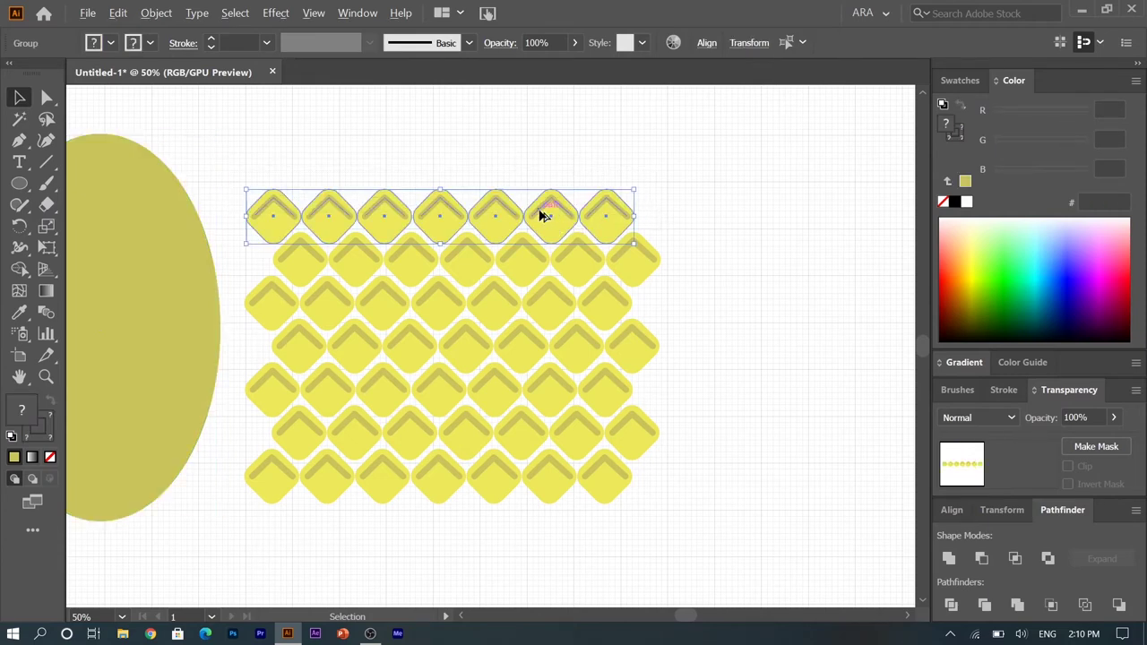
left_click_drag(551, 227, 578, 182)
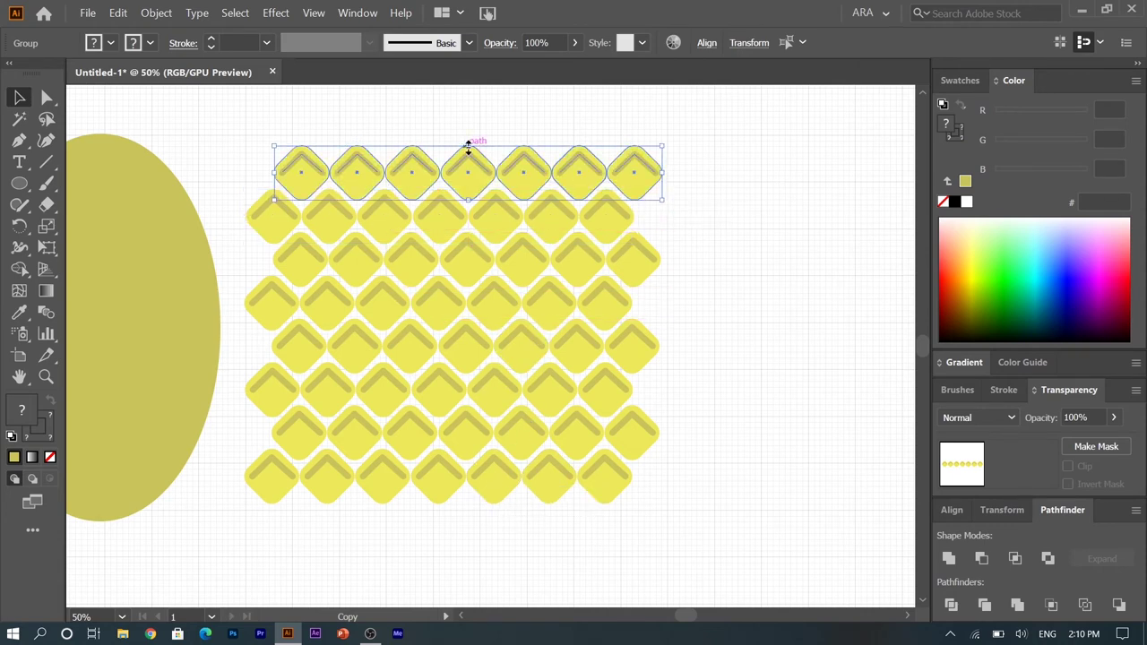
left_click_drag(513, 186, 513, 531)
left_click(728, 450)
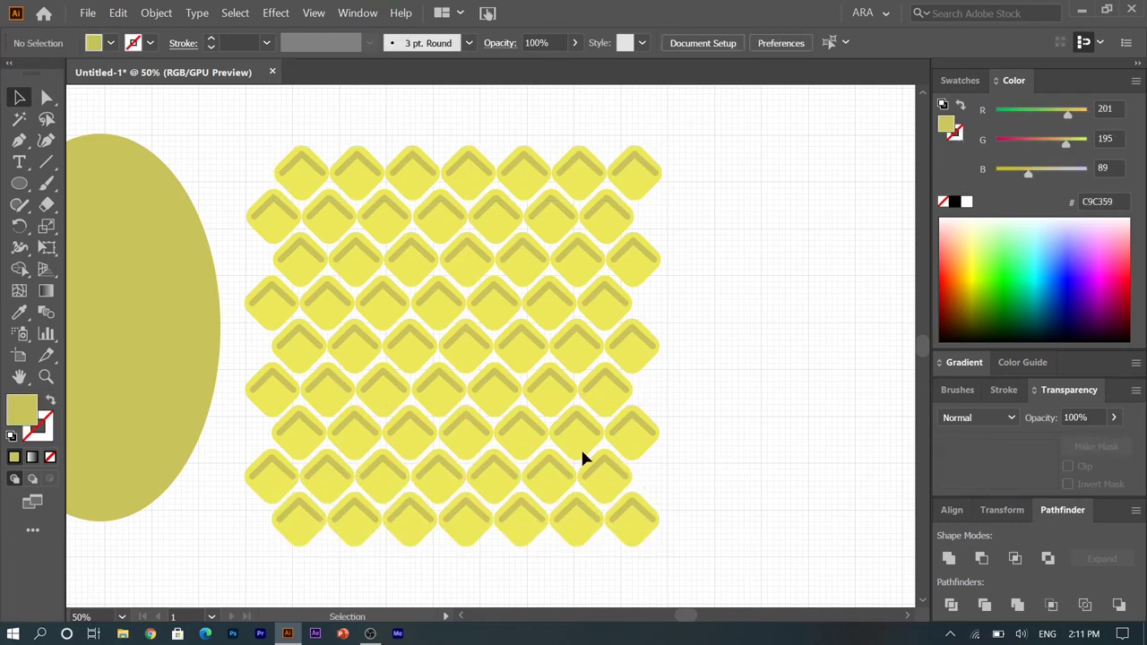
Step: Clip the chevron pattern inside a copy of the olive oval, then move the solid oval over it
mouse_move(125, 386)
left_mouse_down()
mouse_move(400, 432)
mouse_move(482, 403)
left_mouse_up()
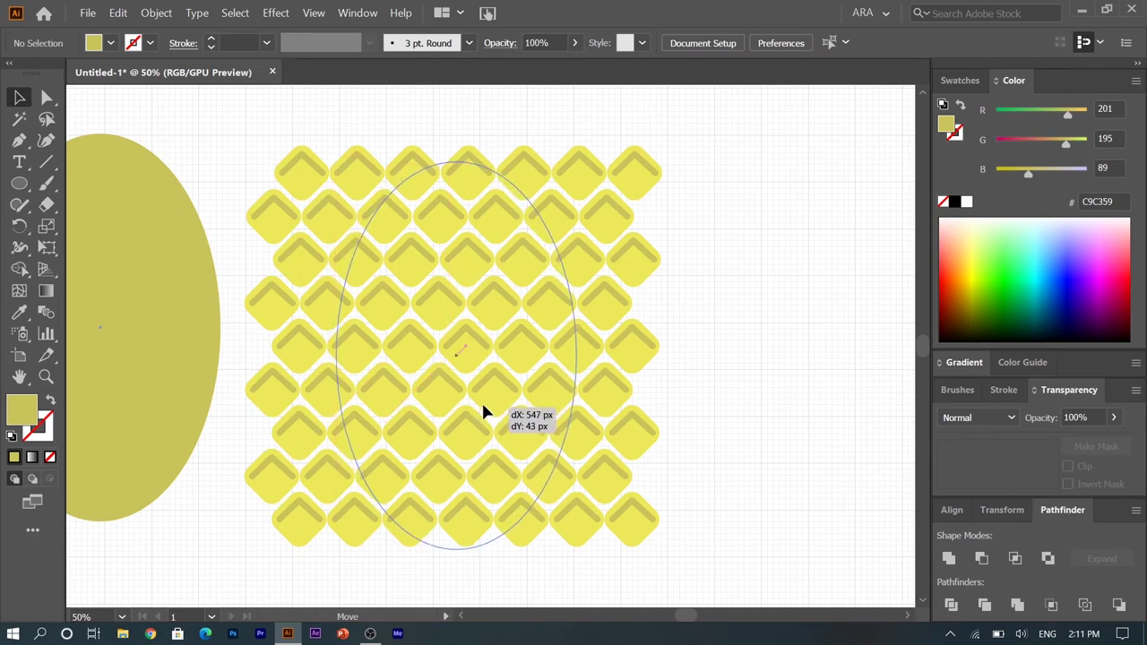
left_click_drag(481, 409, 137, 392)
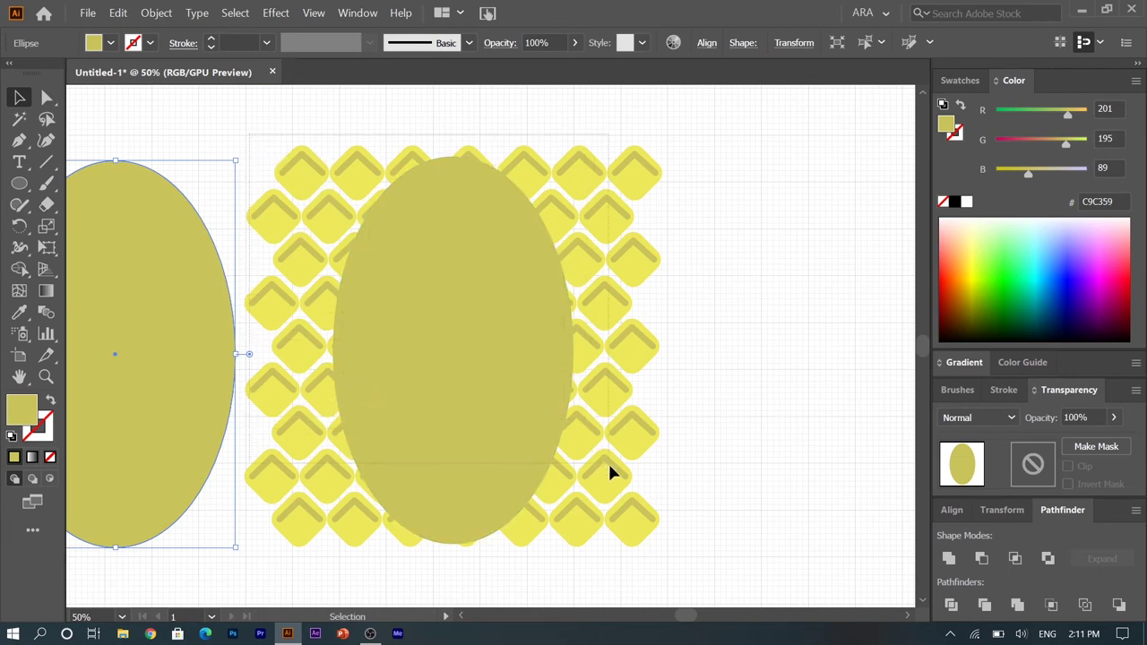
left_click(673, 541)
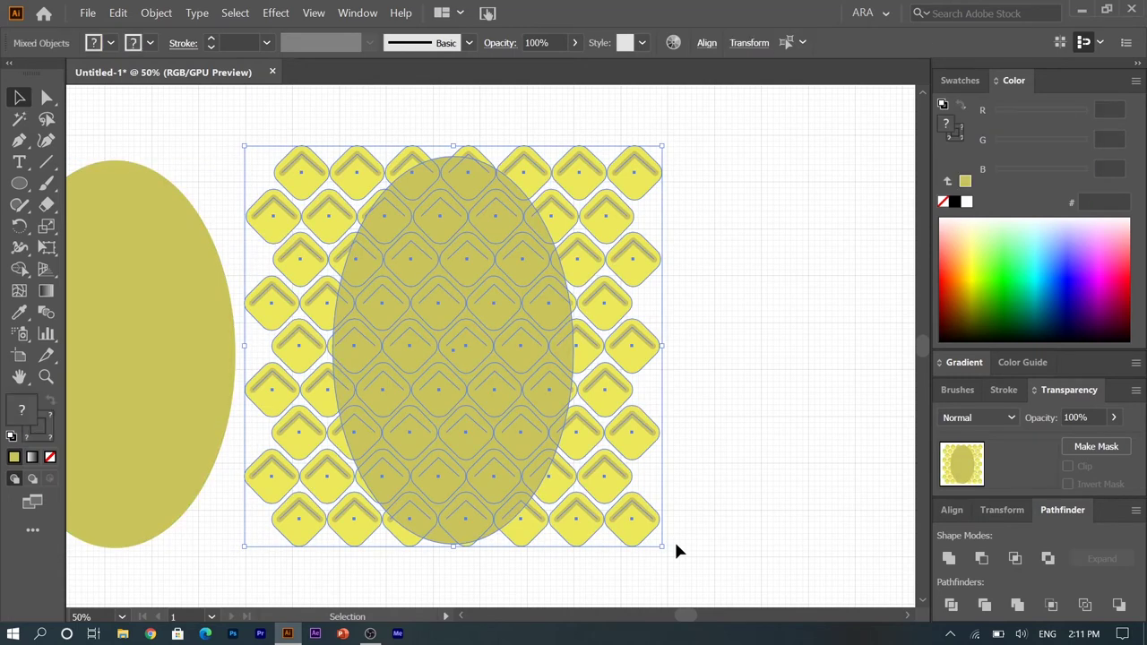
right_click(426, 382)
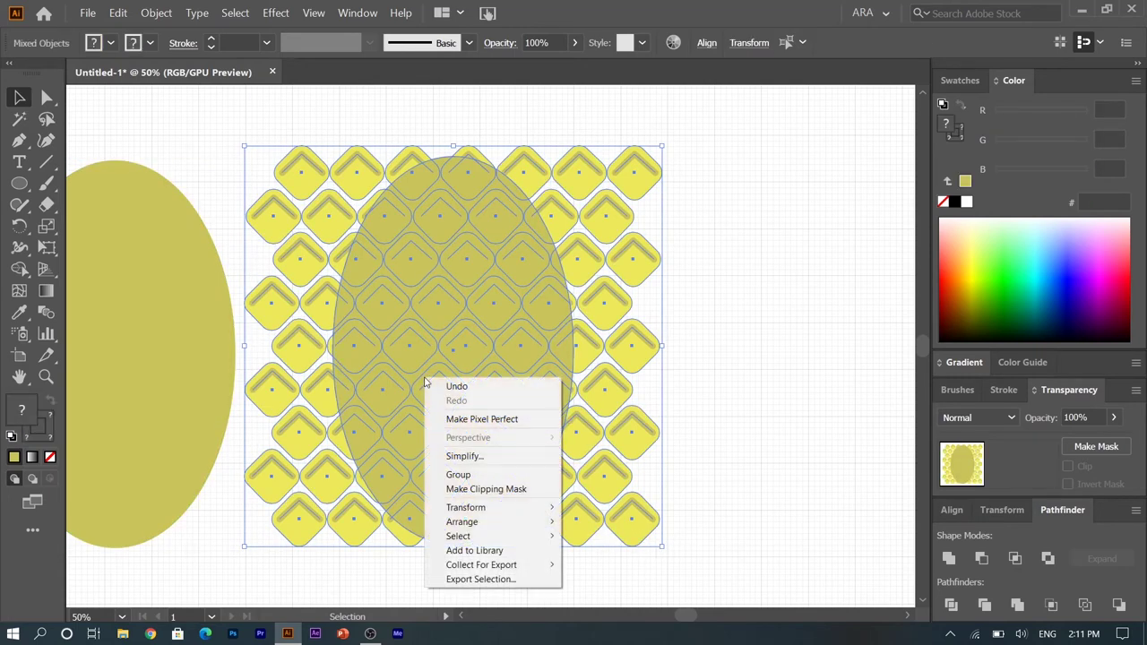
left_click(481, 490)
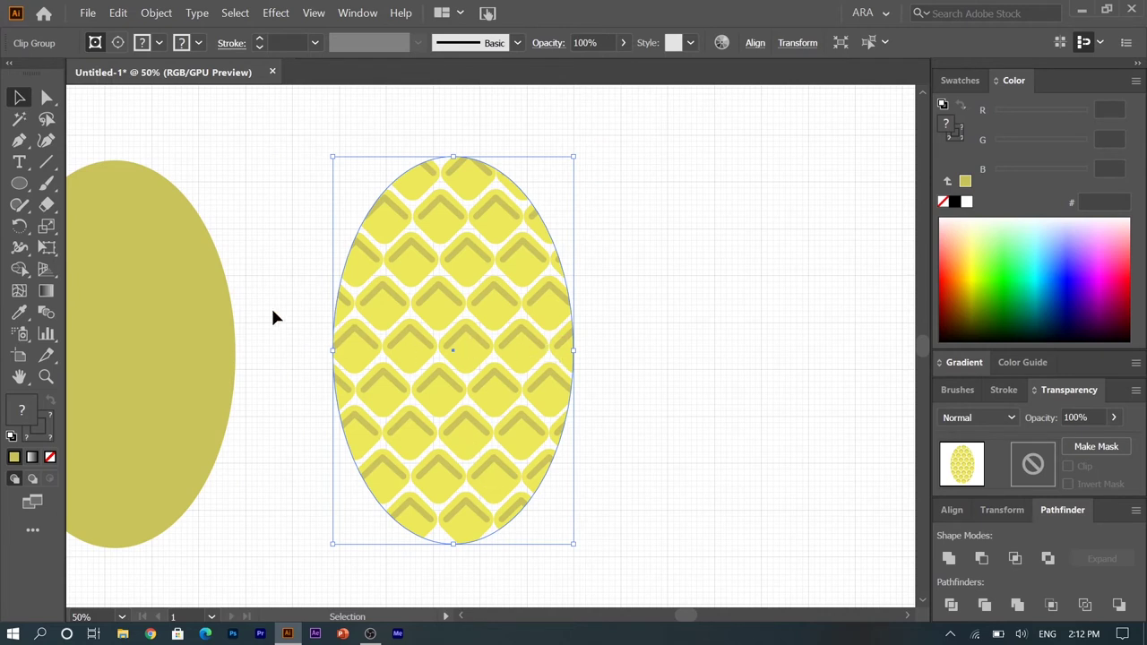
left_click_drag(153, 358, 488, 355)
Step: Send the solid oval behind the patterned oval
right_click(468, 369)
mouse_move(505, 296)
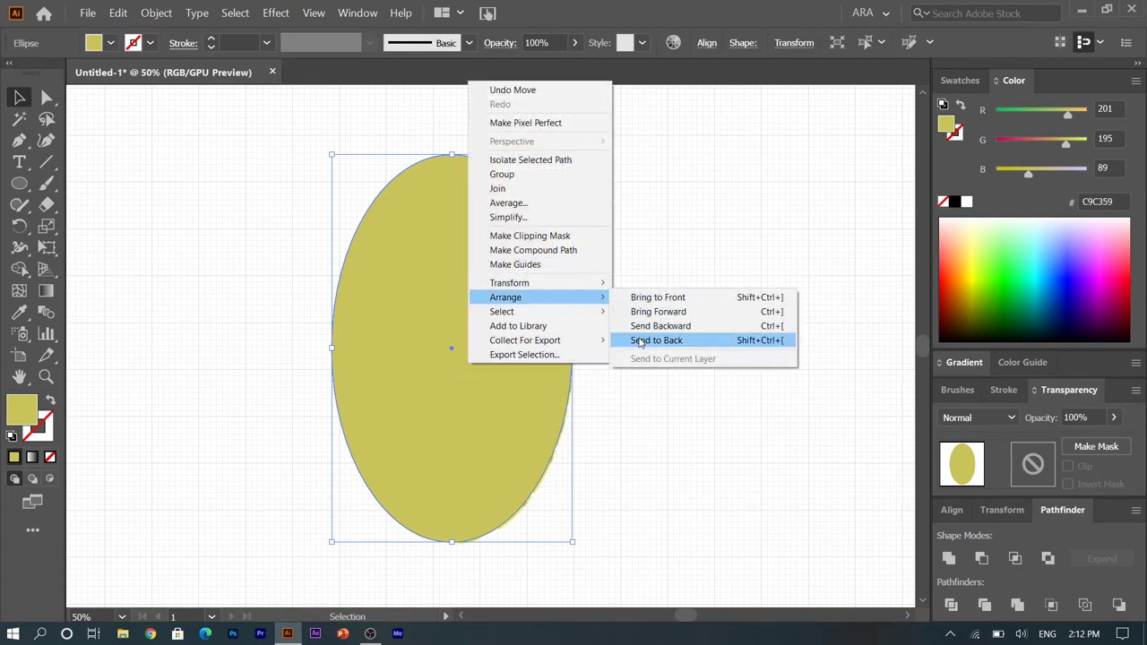
left_click(638, 342)
left_click(623, 373)
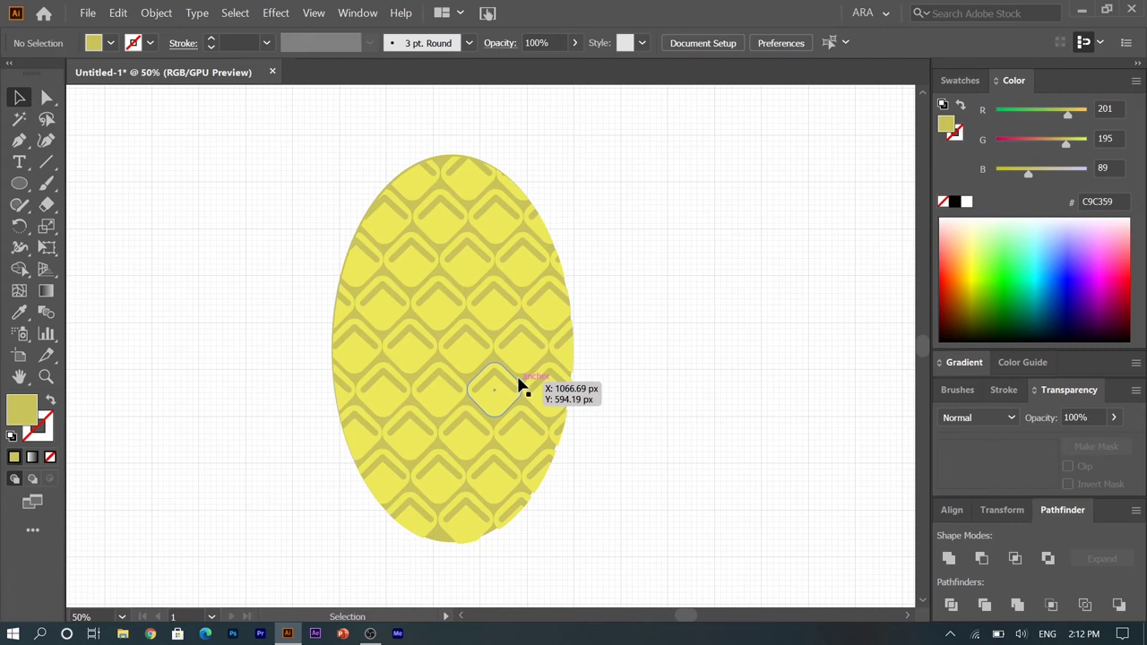
Step: Change the solid oval's fill from yellow to brown A8844A
left_click(439, 541)
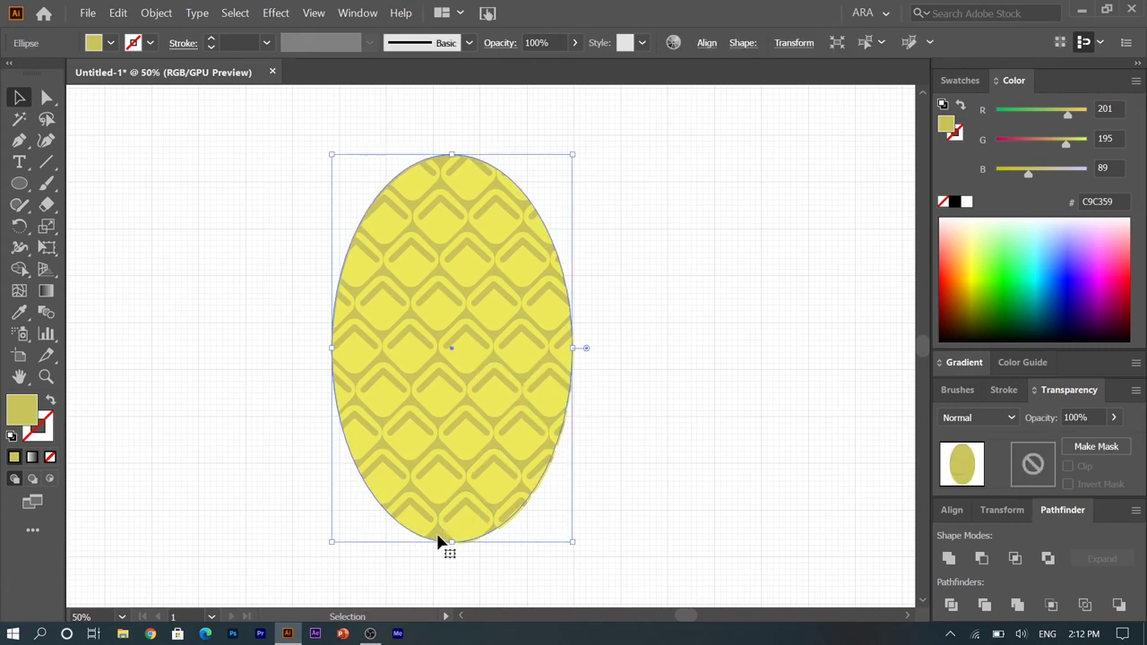
double_click(24, 412)
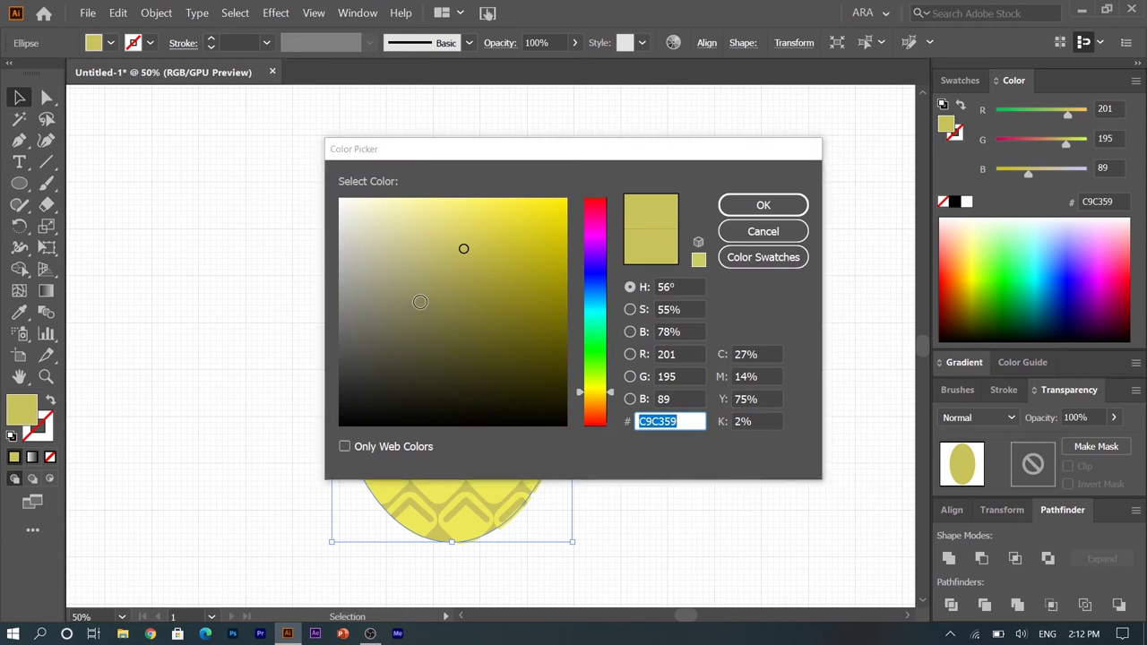
left_click_drag(462, 250, 466, 274)
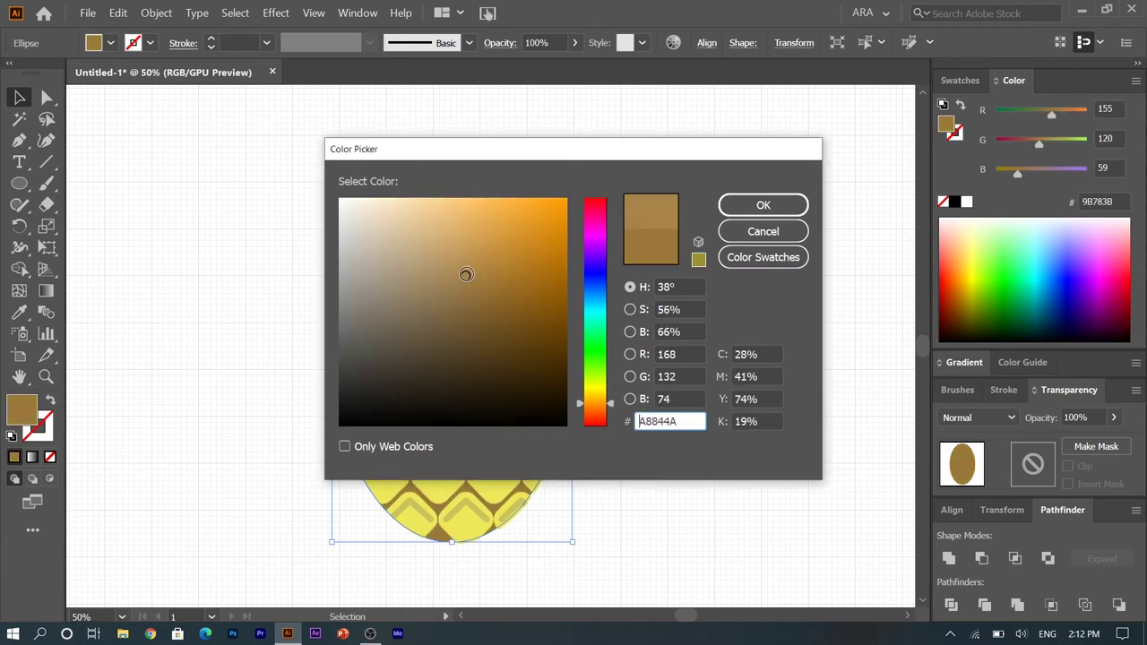
left_click(776, 204)
left_click(642, 374)
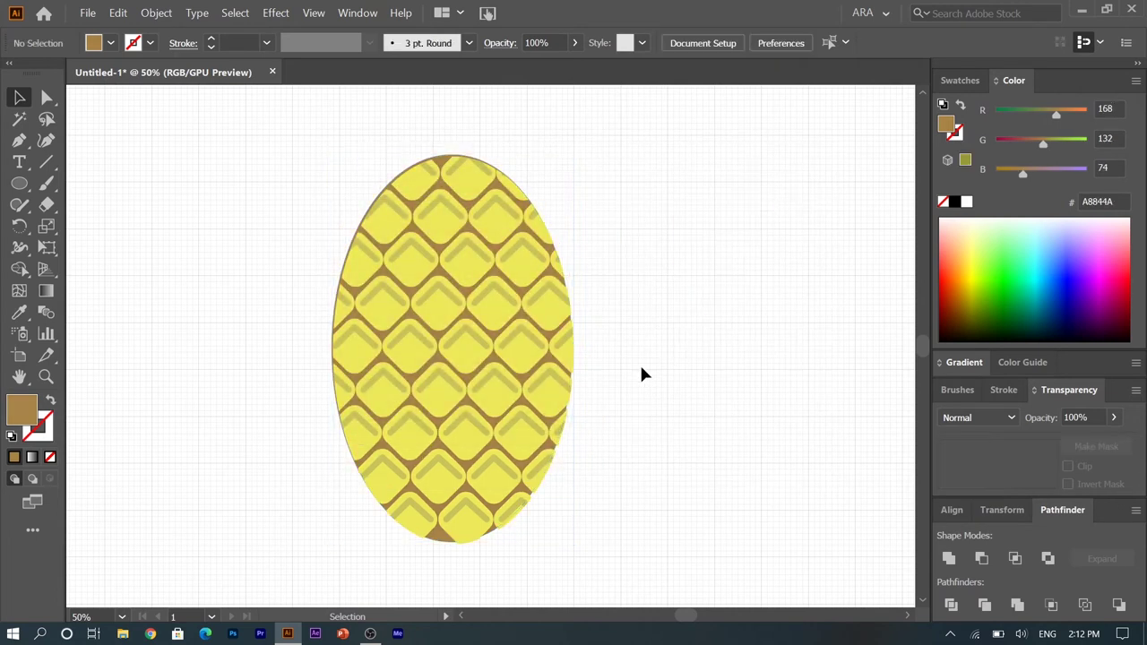
left_click_drag(268, 193, 580, 513)
Step: Move the whole pineapple body down about 39 px
key("a")
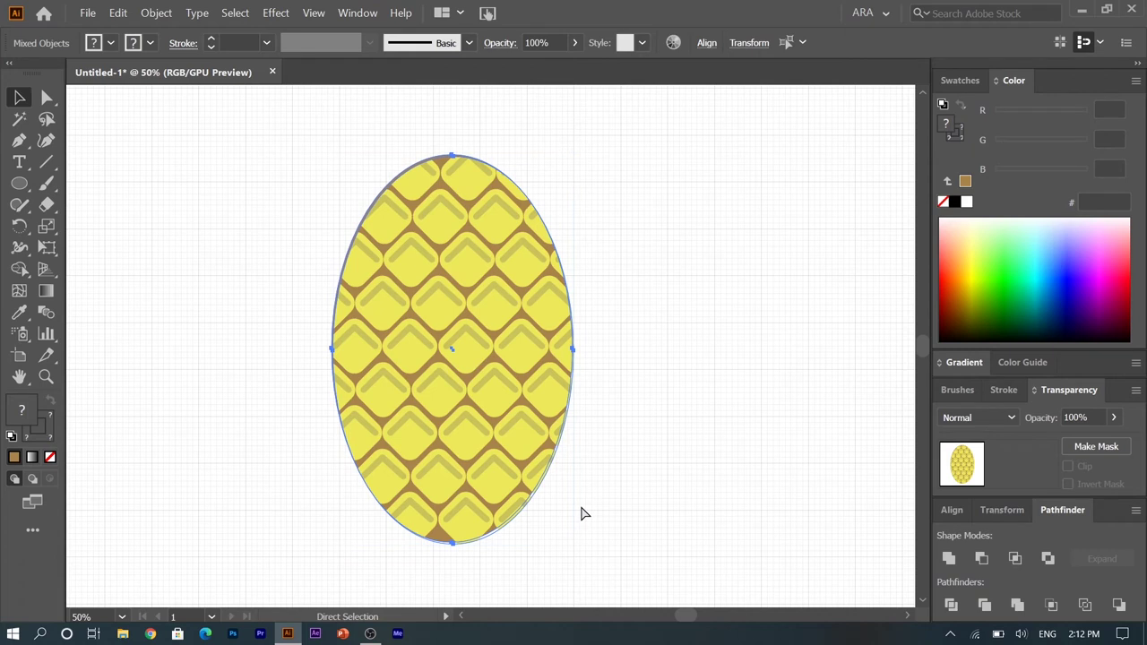
key("v")
left_click_drag(485, 435, 483, 478)
left_click(81, 193)
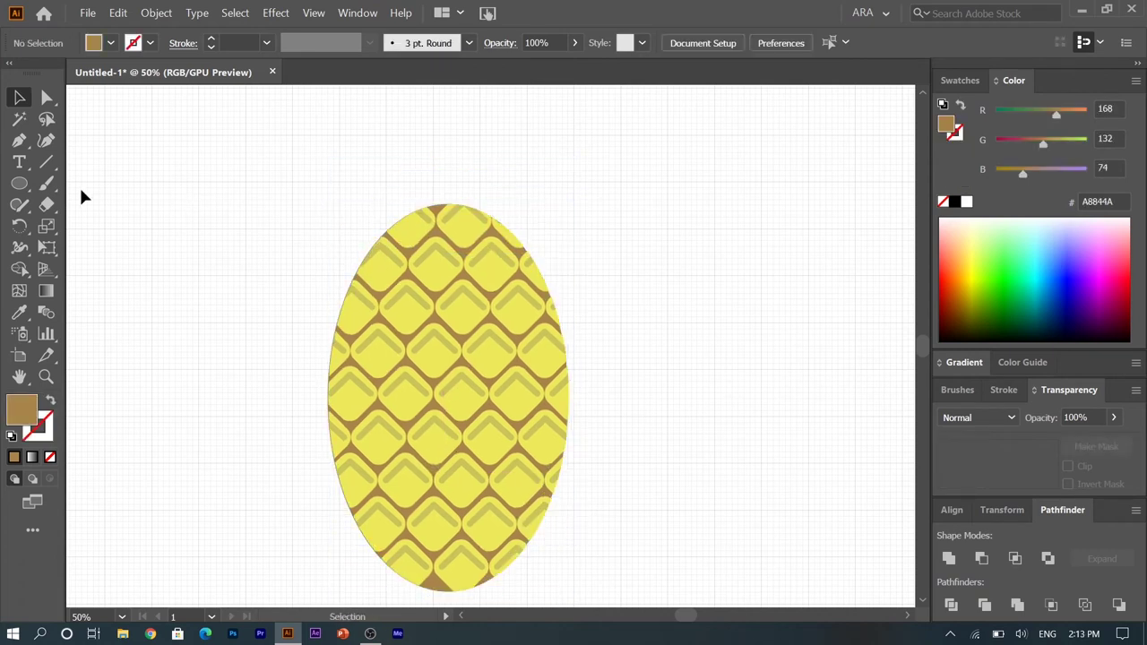
Step: Draw a tall narrow ellipse, about 41 × 180 px, at the top centre of the body
left_click(27, 185)
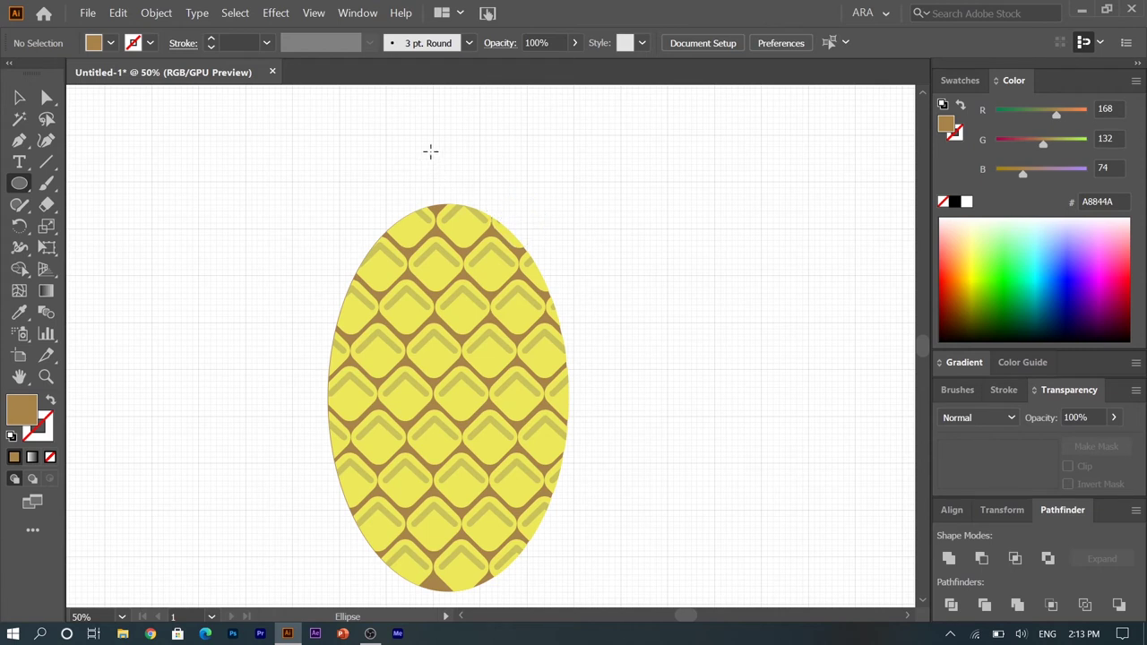
left_click_drag(432, 150, 458, 256)
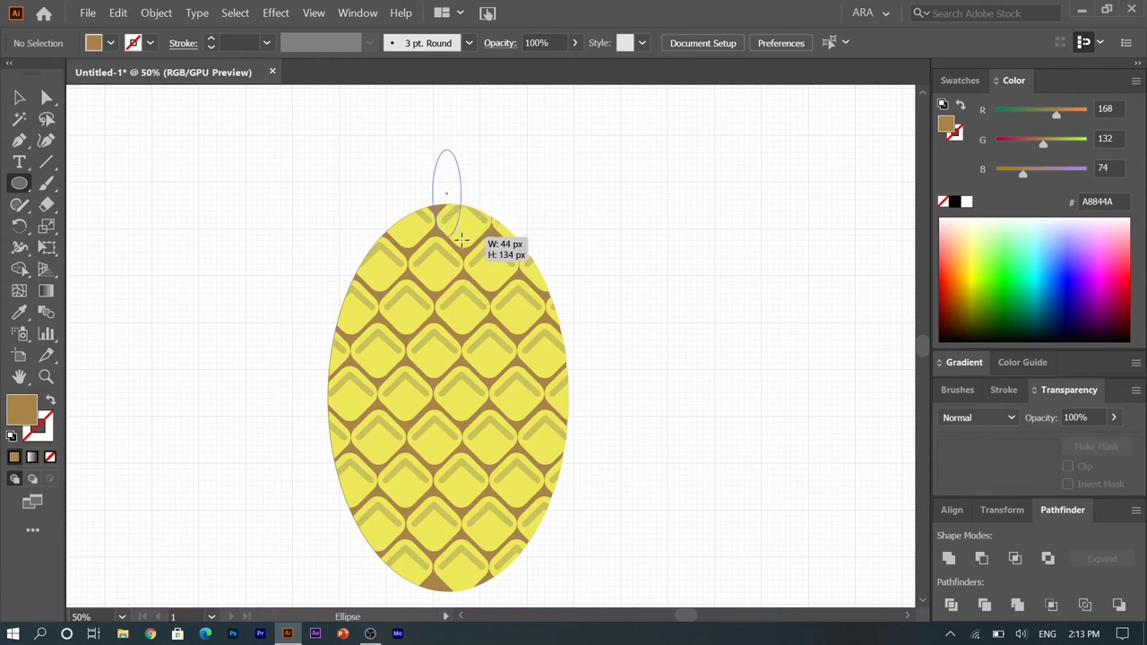
left_click_drag(459, 261, 459, 265)
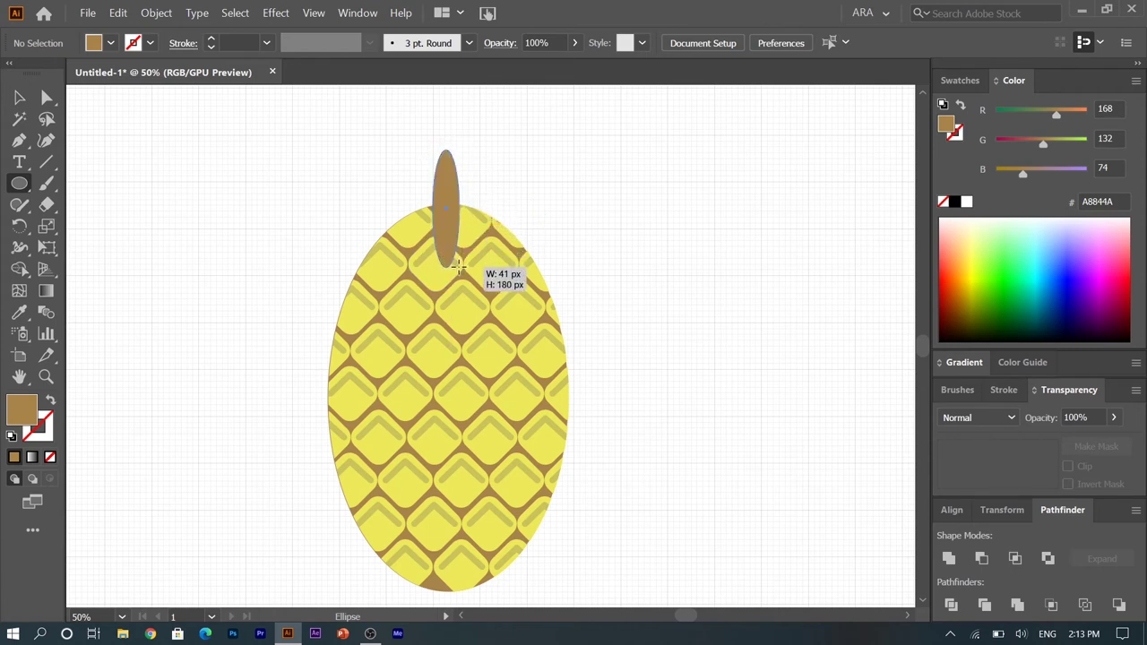
Step: Colour the narrow oval leaf green 59B226 and raise it about 25 px
double_click(25, 413)
left_click_drag(587, 410, 578, 370)
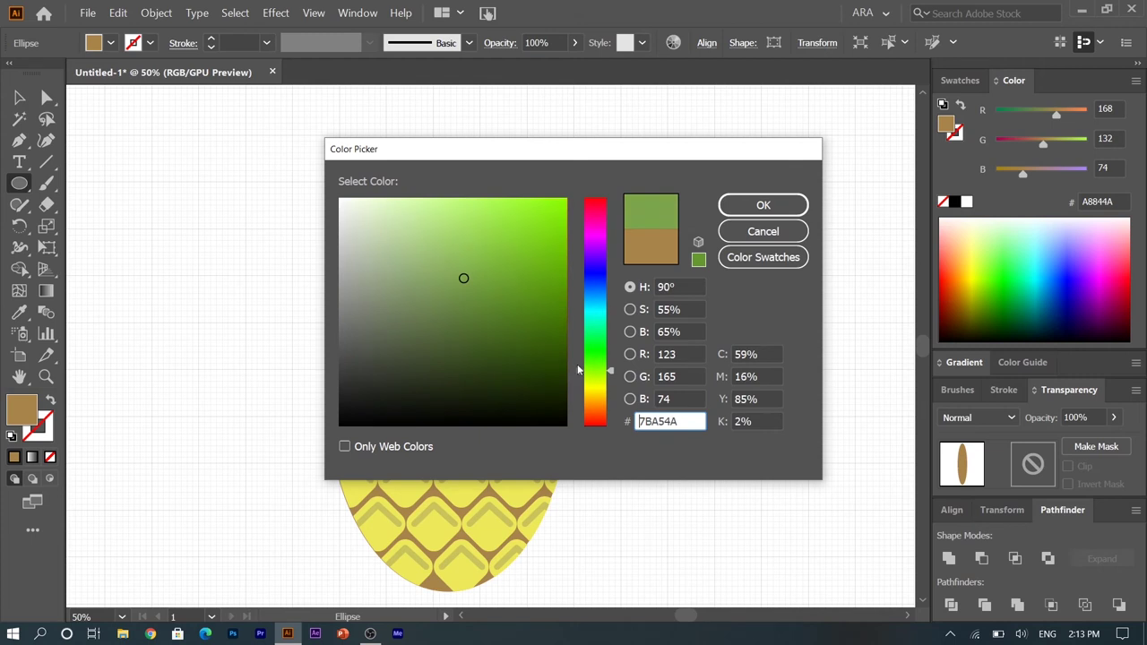
left_click_drag(577, 370, 580, 365)
left_click(500, 265)
left_click_drag(500, 266, 518, 266)
left_click(762, 206)
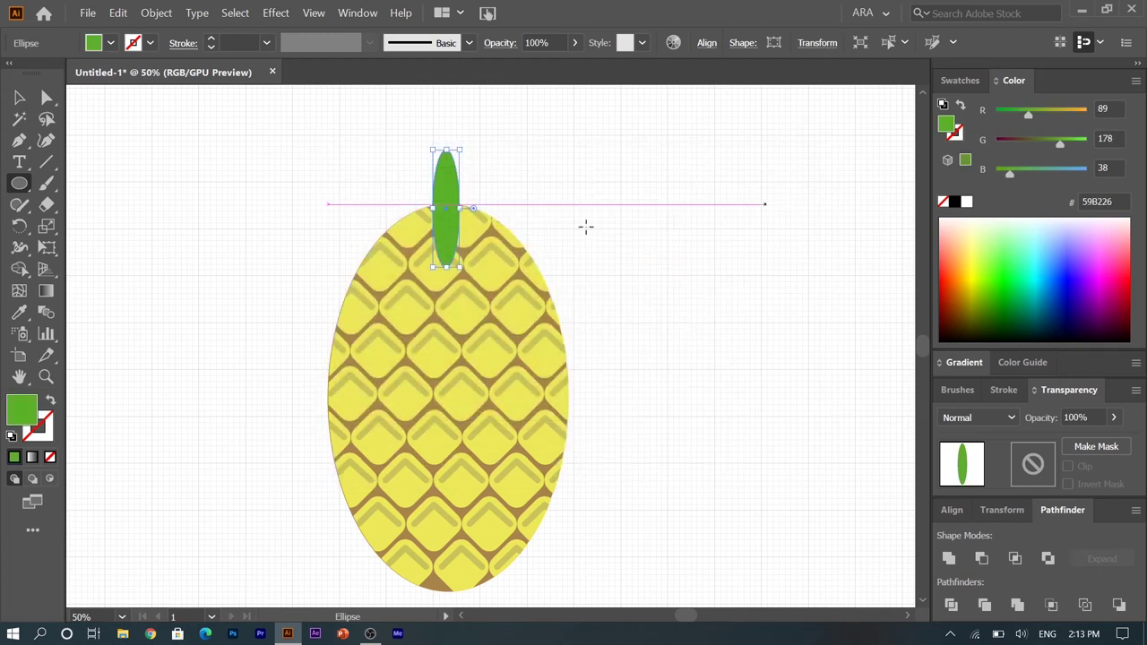
key("v")
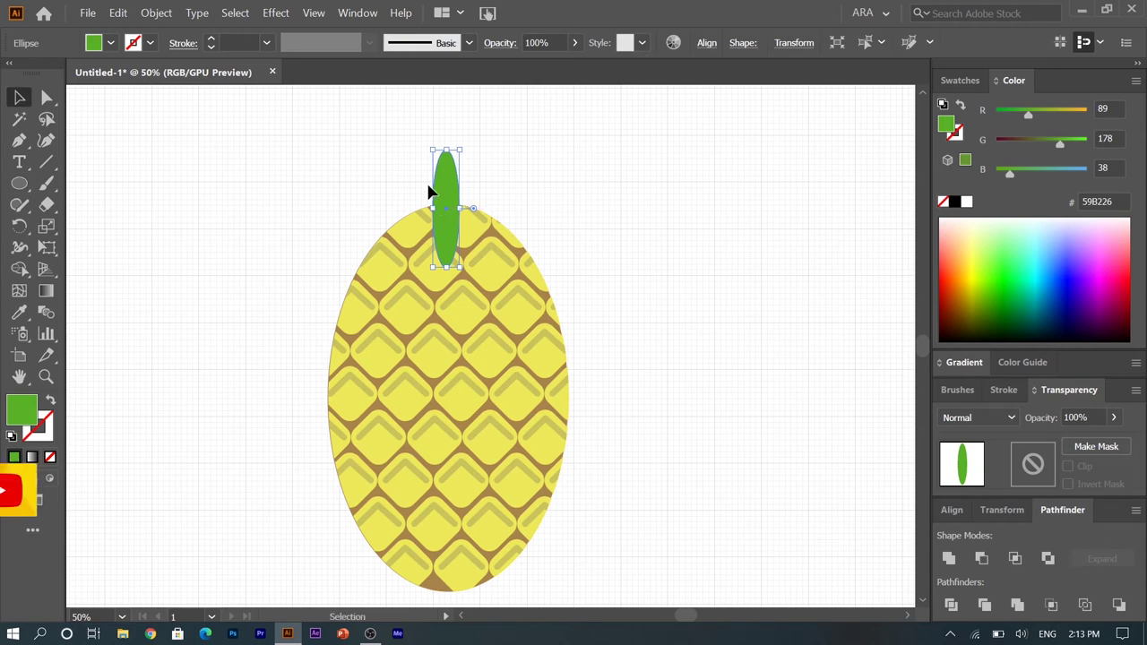
left_click_drag(450, 188, 450, 165)
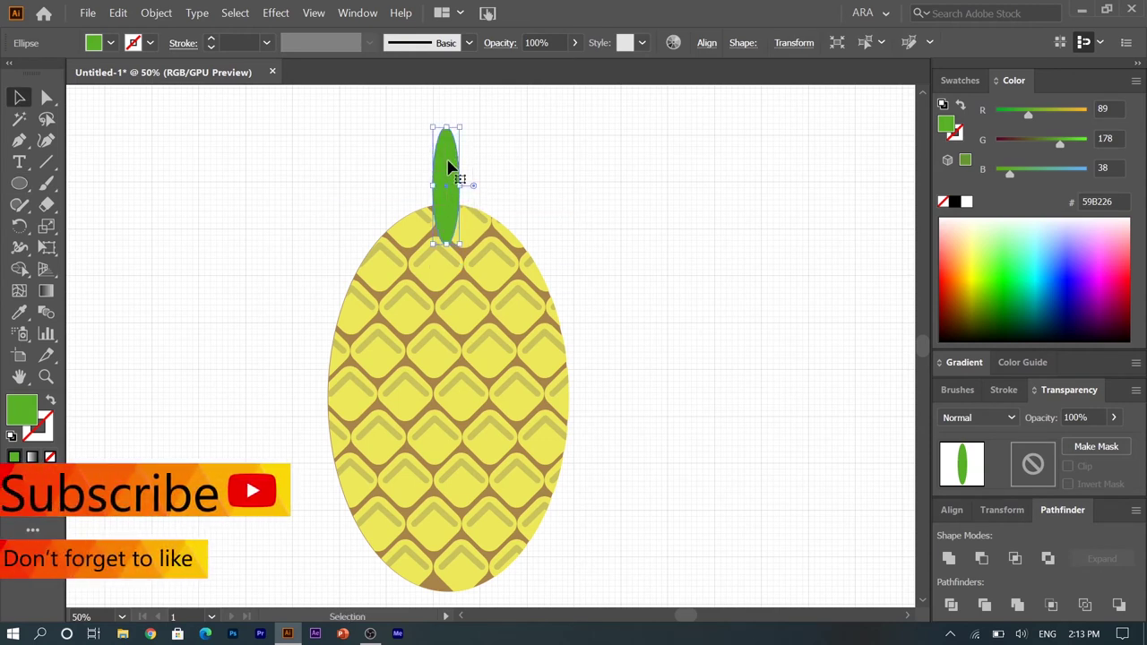
left_click(20, 141)
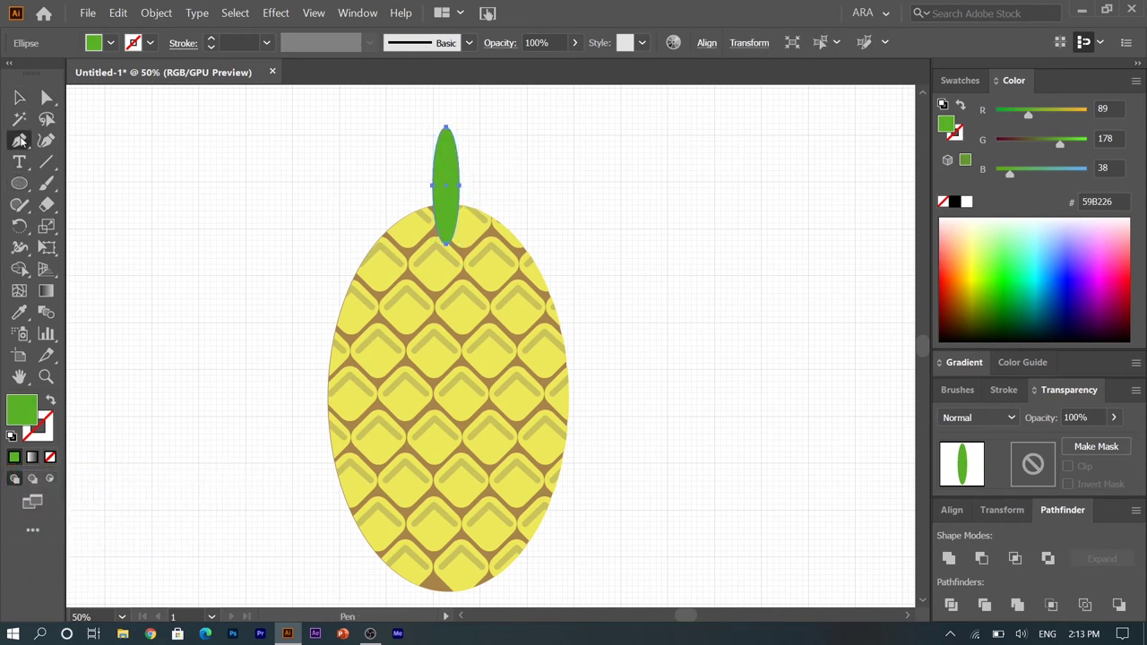
Step: Draw a curved leaf outline leaning left from the upright leaf's base
left_click(433, 210)
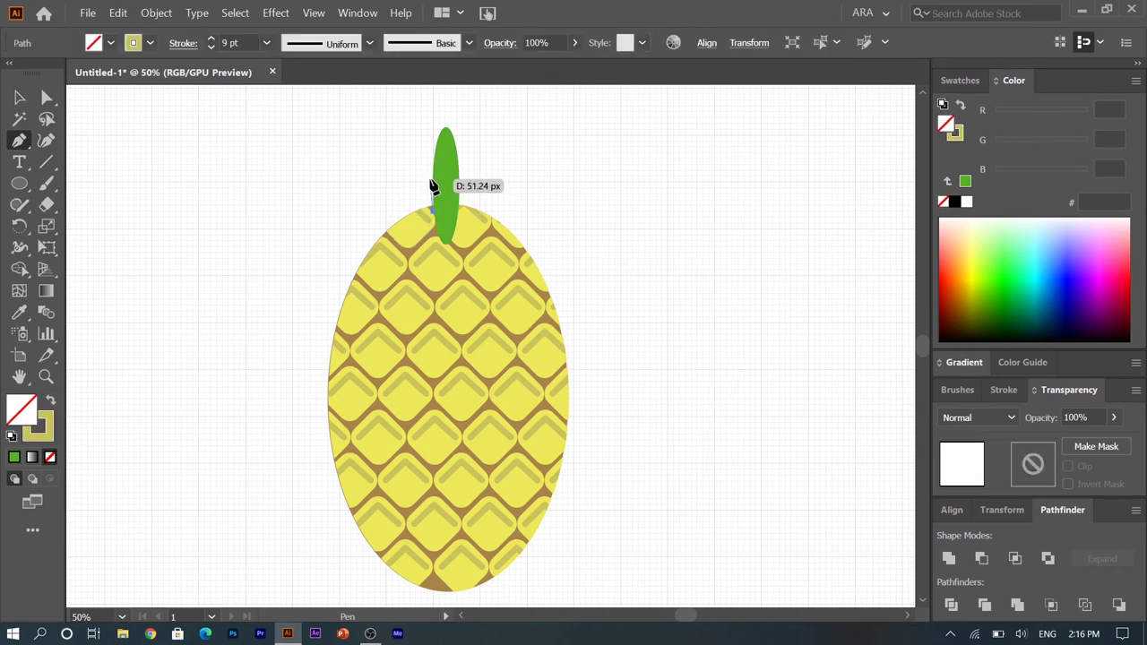
left_click(433, 177)
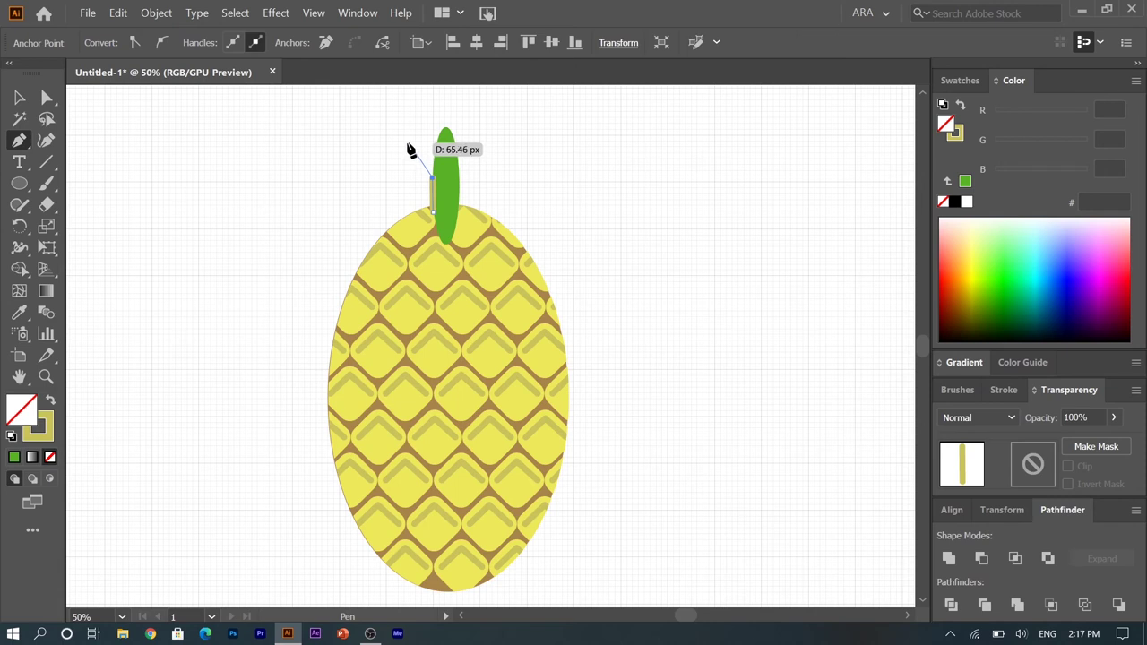
left_click_drag(384, 138, 353, 151)
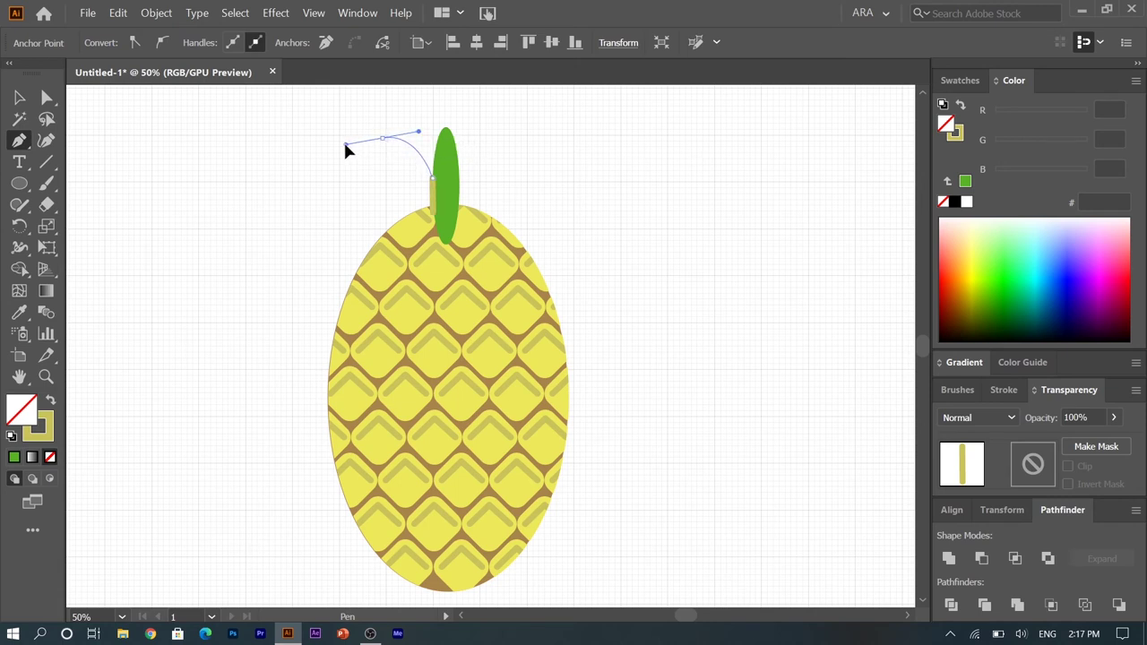
left_click_drag(348, 153, 347, 149)
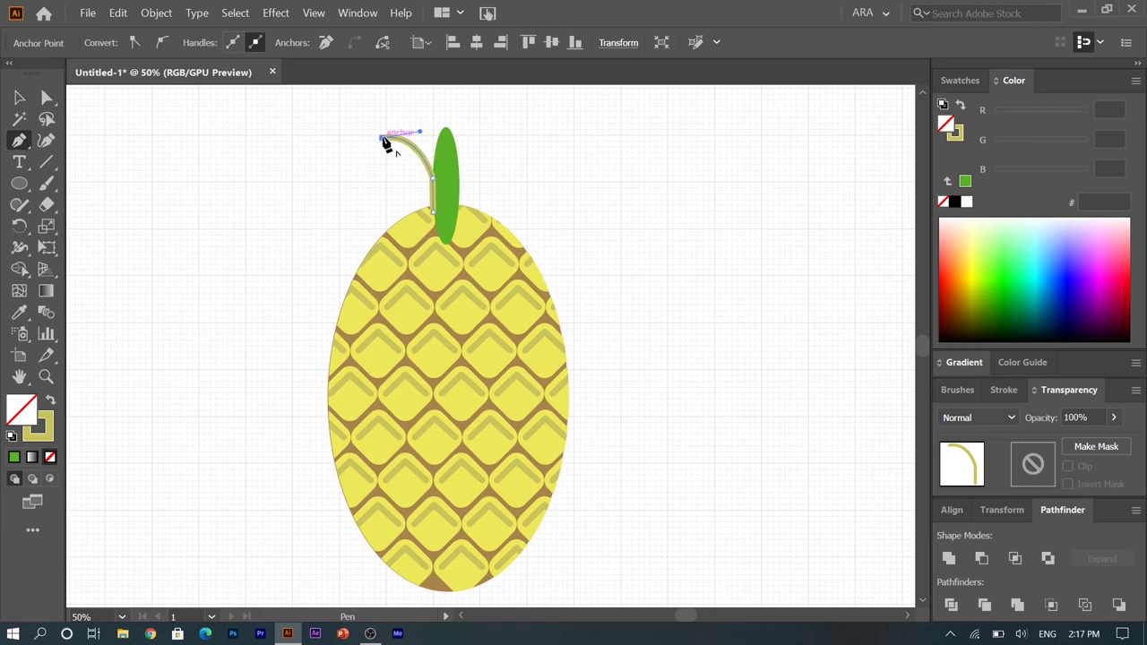
left_click_drag(409, 217, 397, 238)
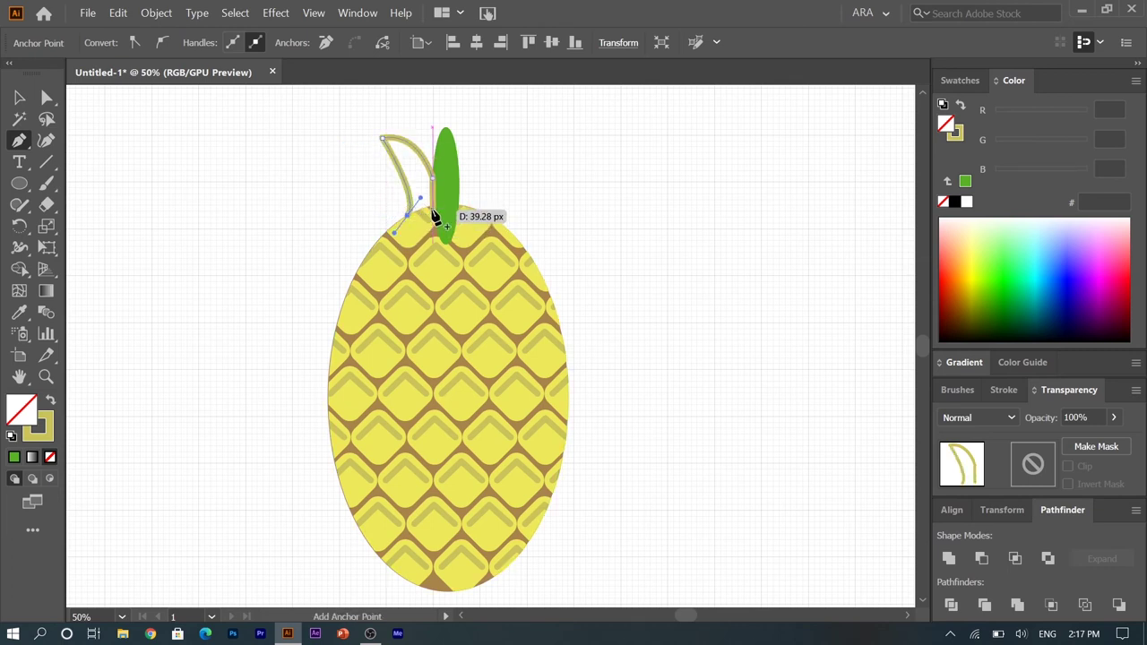
left_click_drag(433, 217, 435, 218)
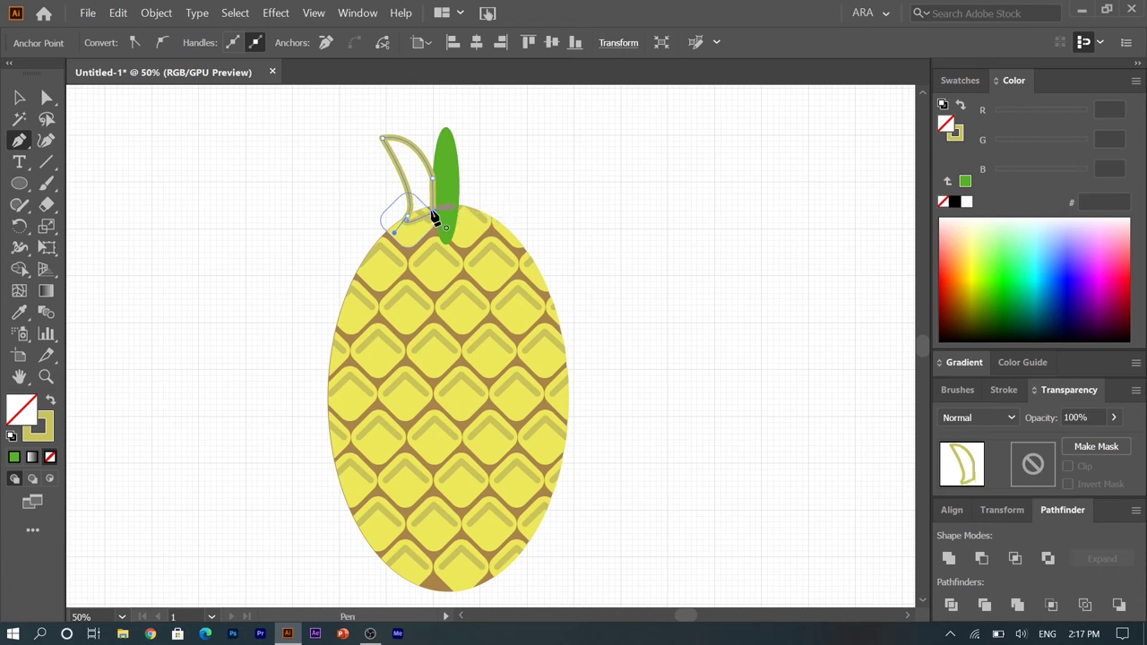
Step: Fill the curved leaf with the upright leaf's green 59B226 using the Eyedropper
key("c")
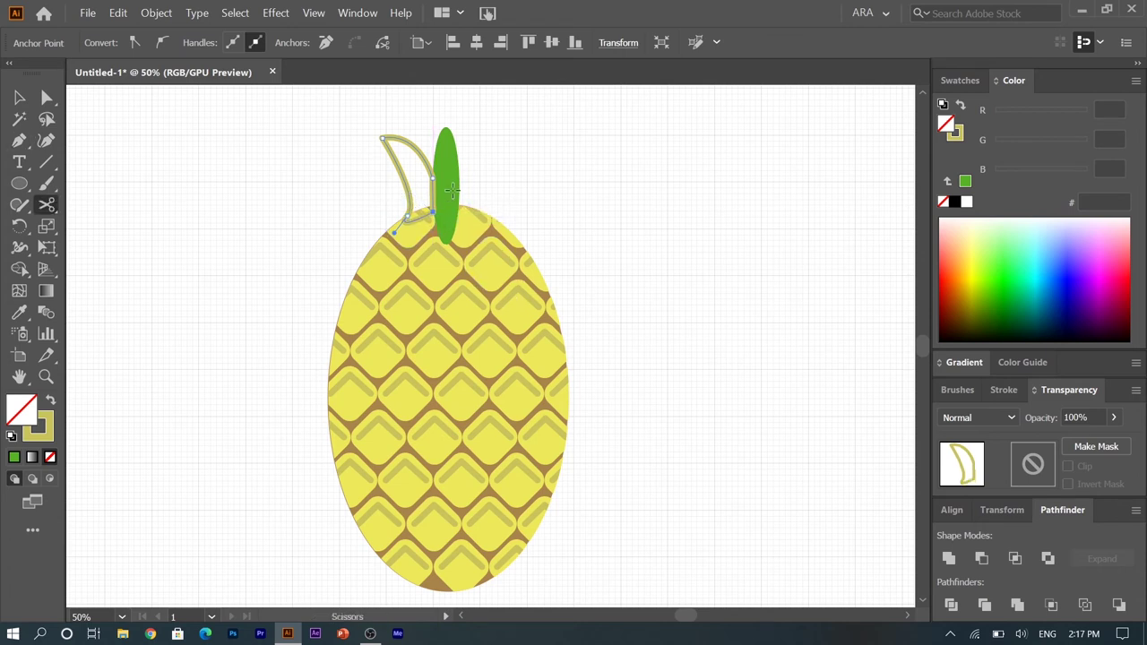
key("v")
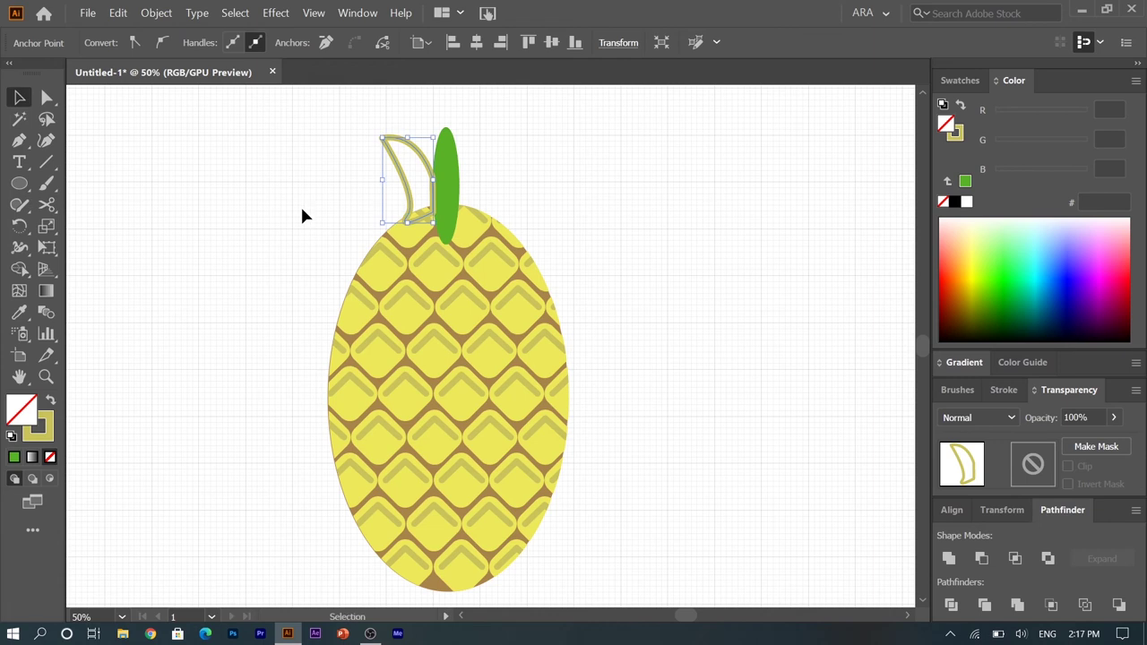
left_click(18, 312)
left_click(456, 186)
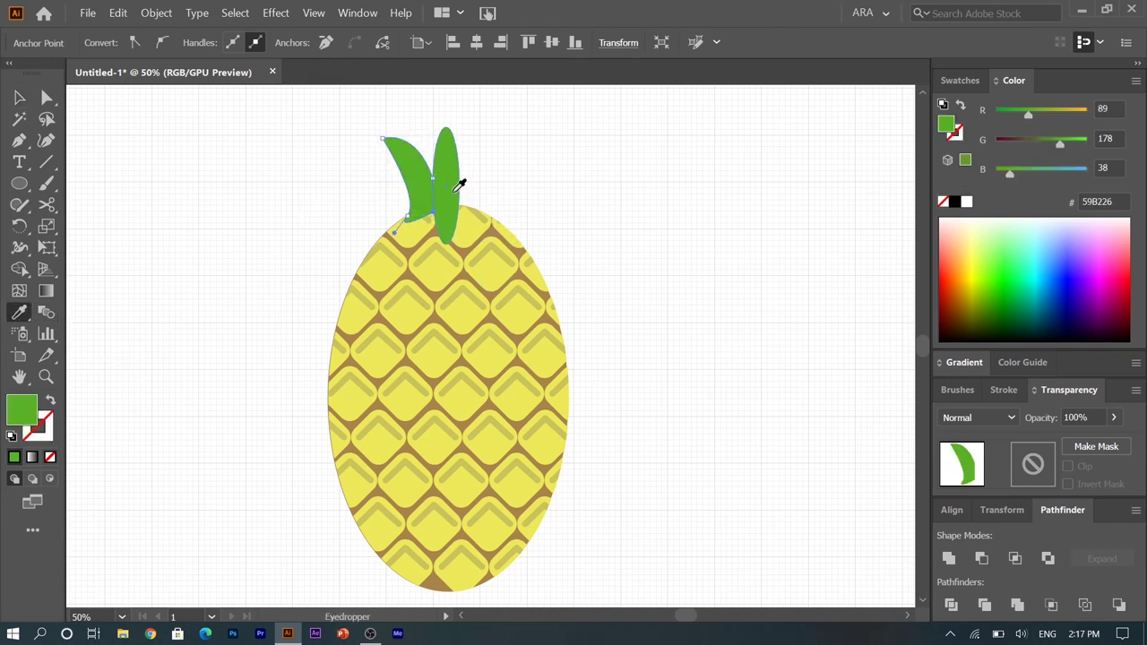
key("v")
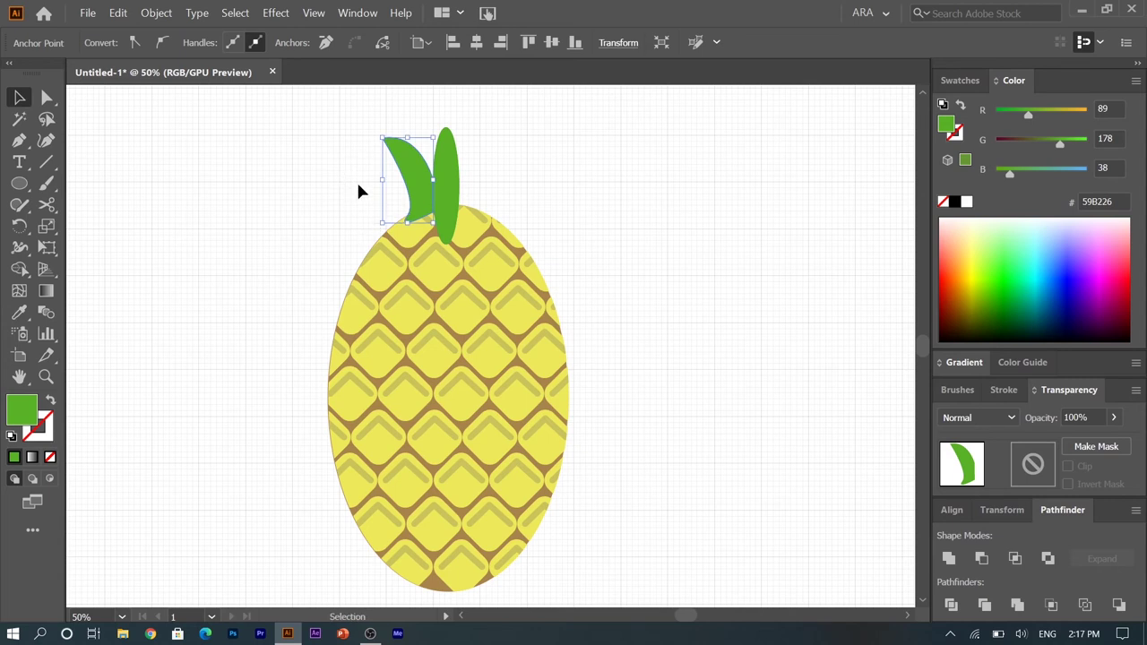
Step: Create a mirrored copy of the curved leaf on the right of the upright leaf
right_click(424, 193)
mouse_move(463, 390)
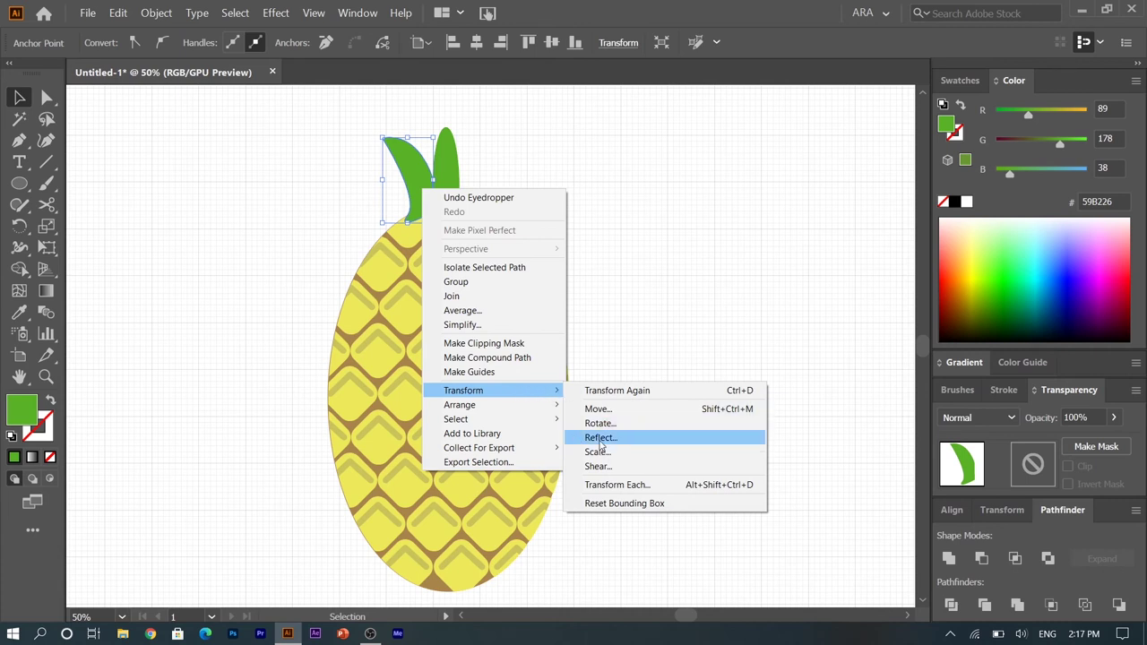
left_click(598, 438)
left_click(615, 540)
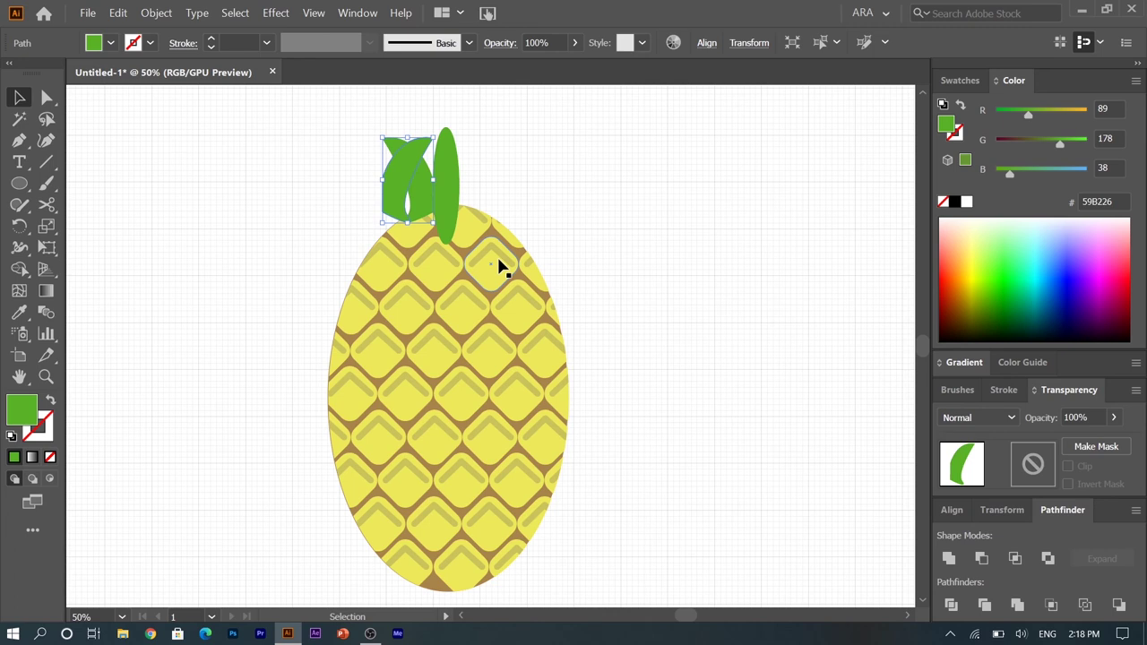
key("shift+Right")
key("shift+Right")
key("shift+Right")
key("shift+Right")
key("shift+Right")
key("shift+Right")
key("shift+Right")
key("shift+Right")
key("shift+Right")
key("shift+Right")
key("shift+Right")
key("shift+Right")
key("shift+Right")
key("shift+Right")
key("shift+Right")
key("shift+Left")
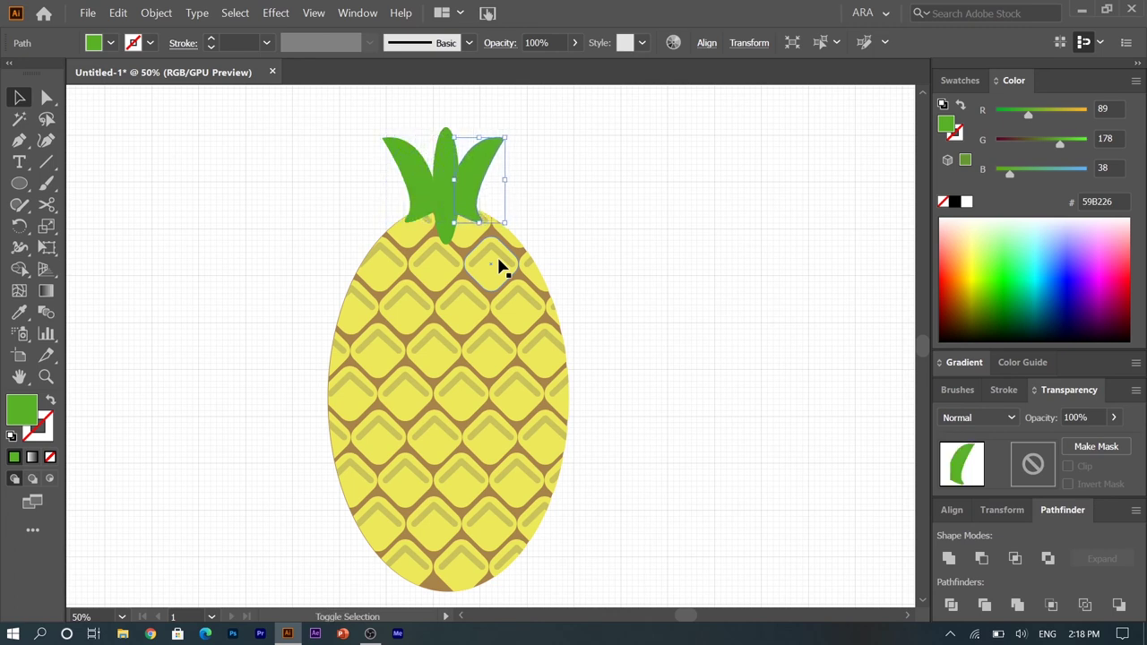
left_click(412, 202)
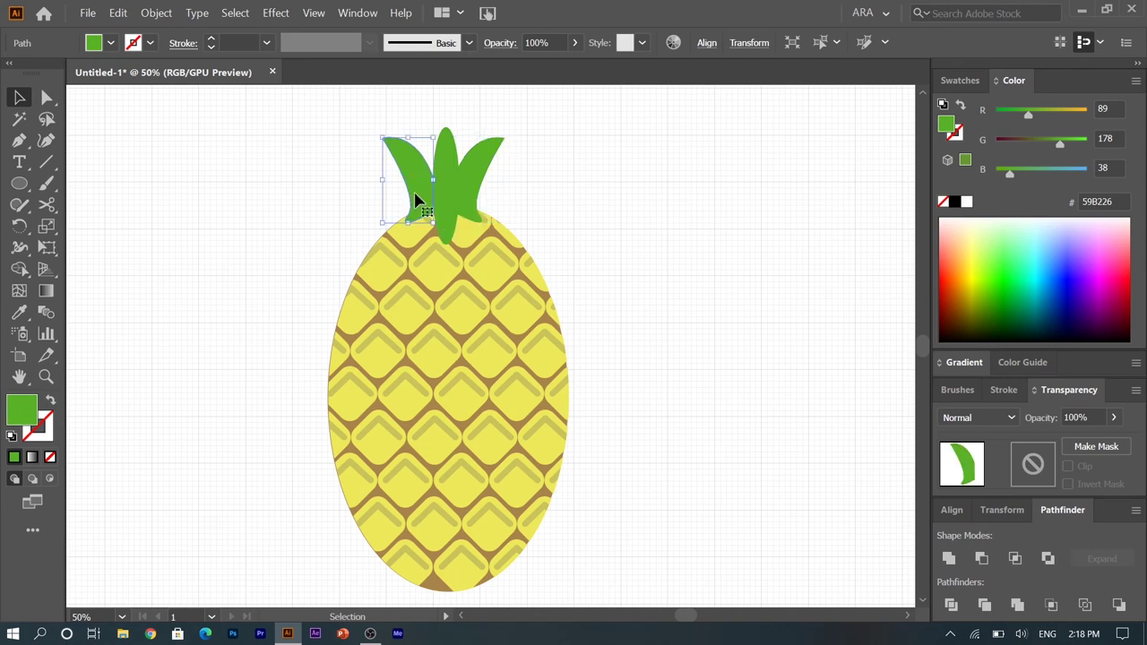
key("ctrl+shift+a")
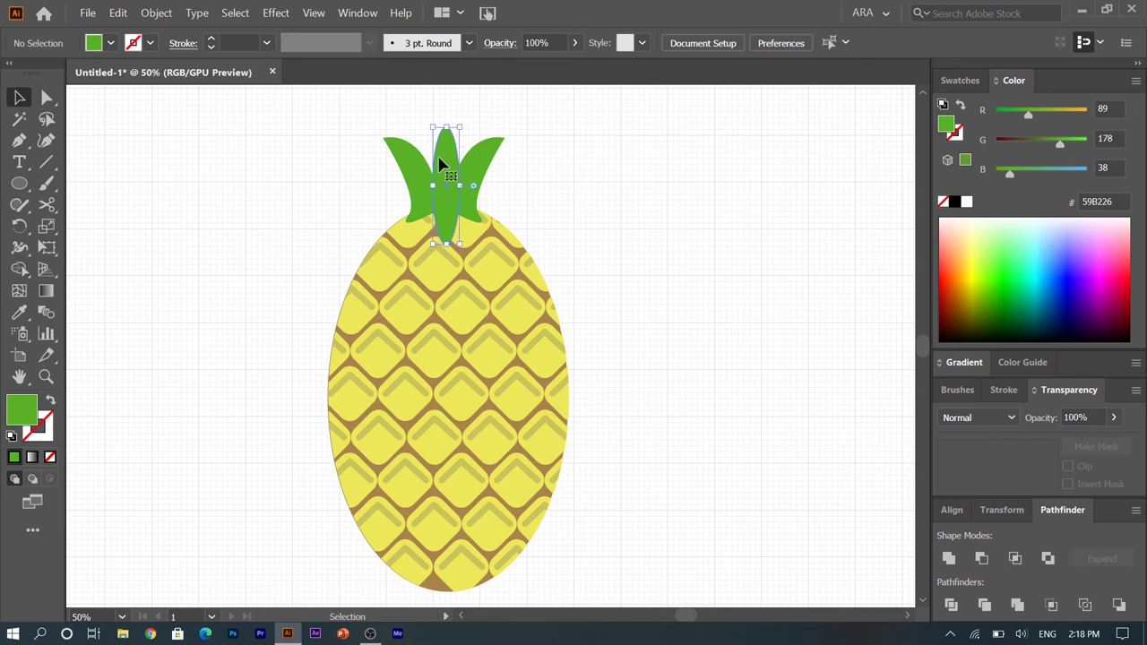
Step: Nudge the middle leaf upward, then select all three crown leaves
left_click(439, 159)
key("shift+Up")
key("Up")
key("Up")
key("Up")
key("Up")
key("Up")
key("Up")
left_click(565, 219)
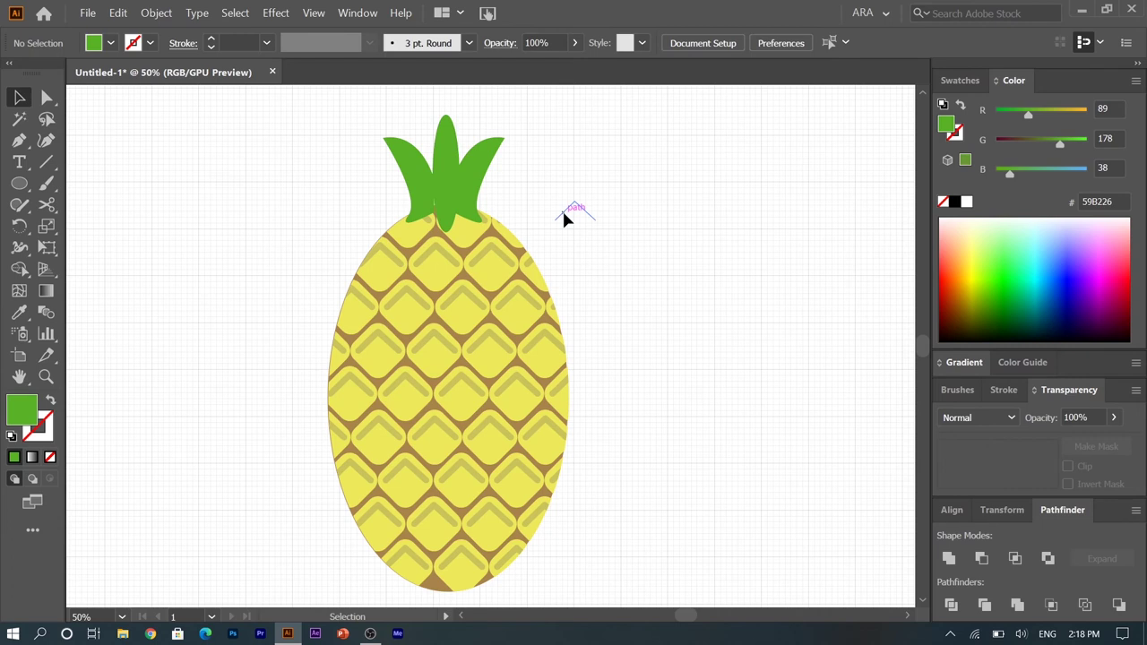
left_click(415, 210)
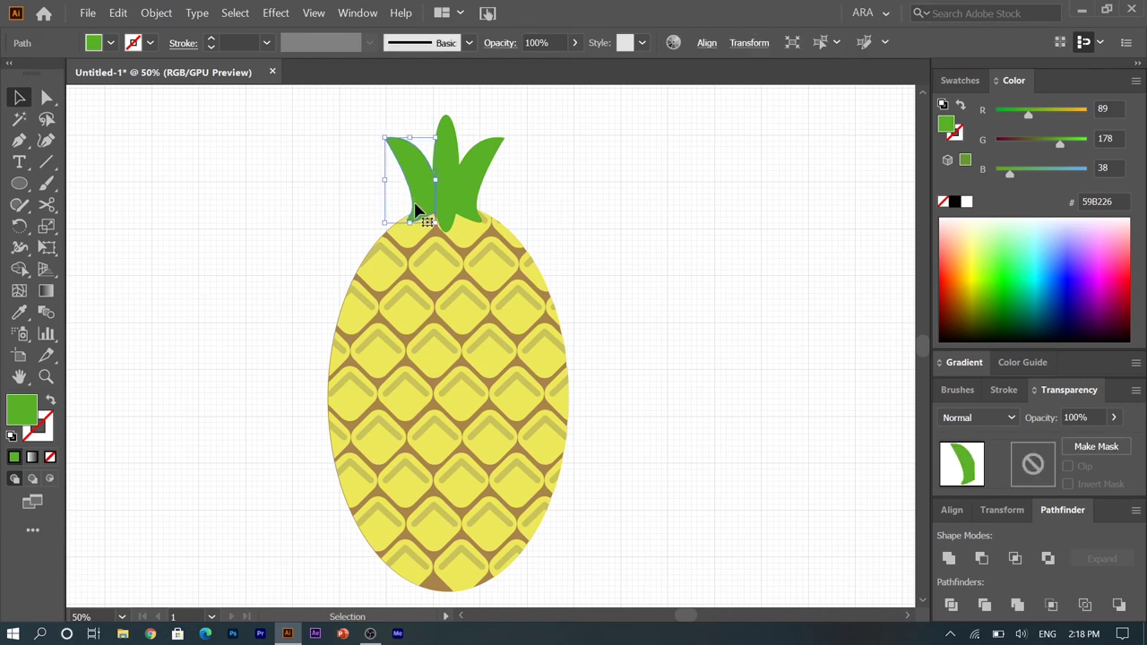
left_click(554, 207)
left_click_drag(349, 138, 516, 176)
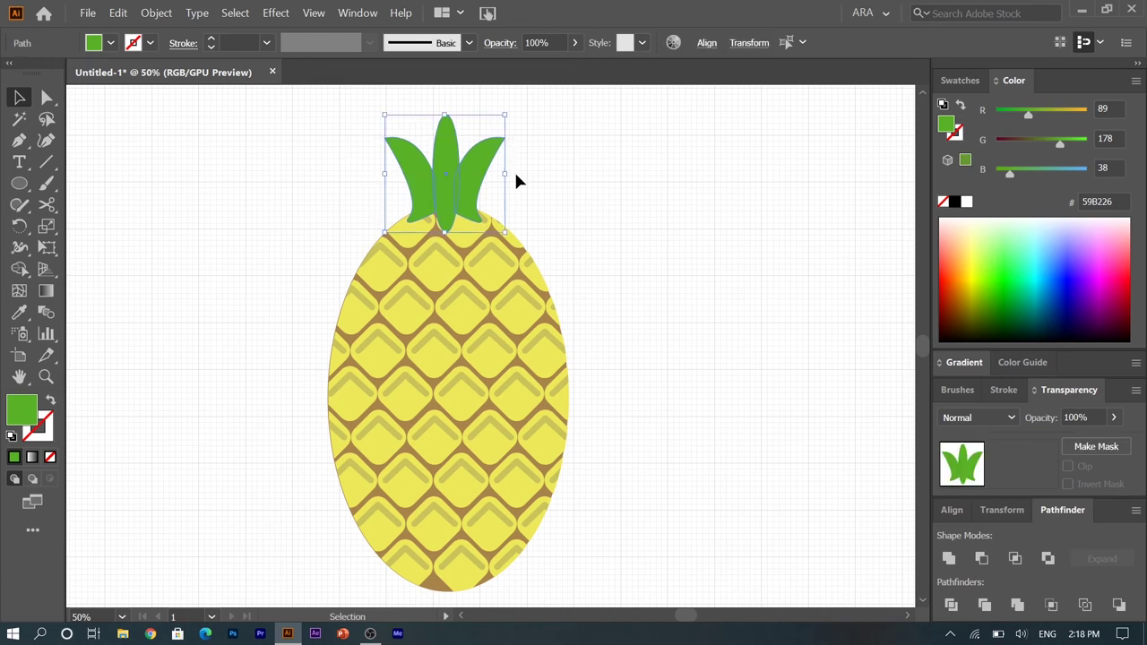
left_click(156, 13)
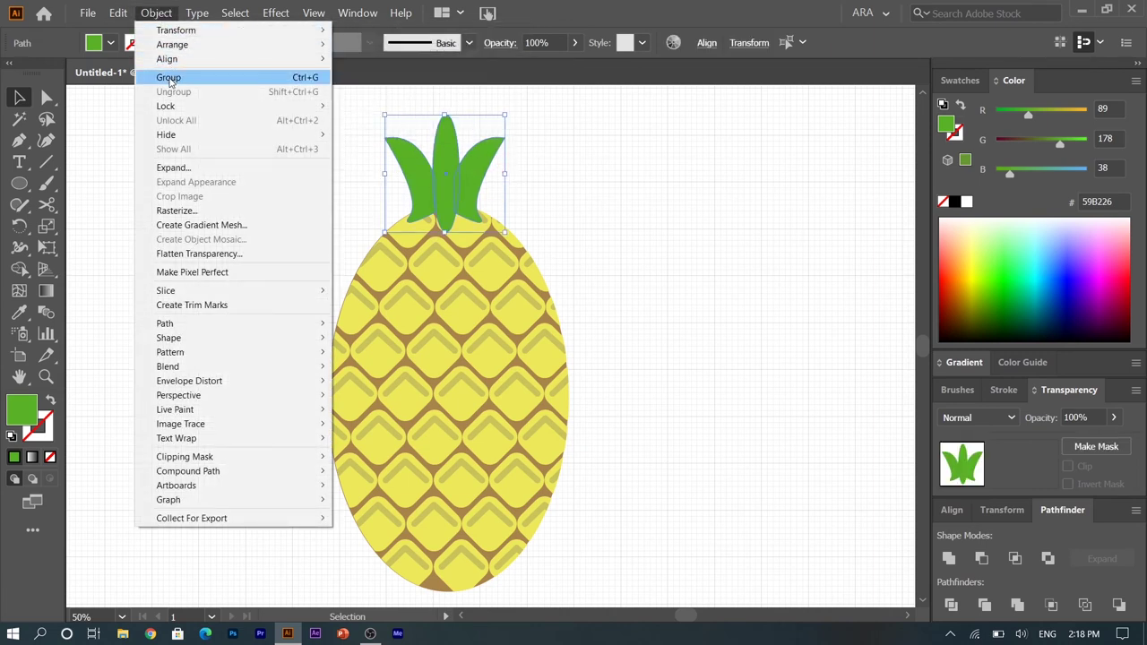
Step: Group the three leaves and add a smaller copy, about 132 px wide, slightly lower
left_click(168, 77)
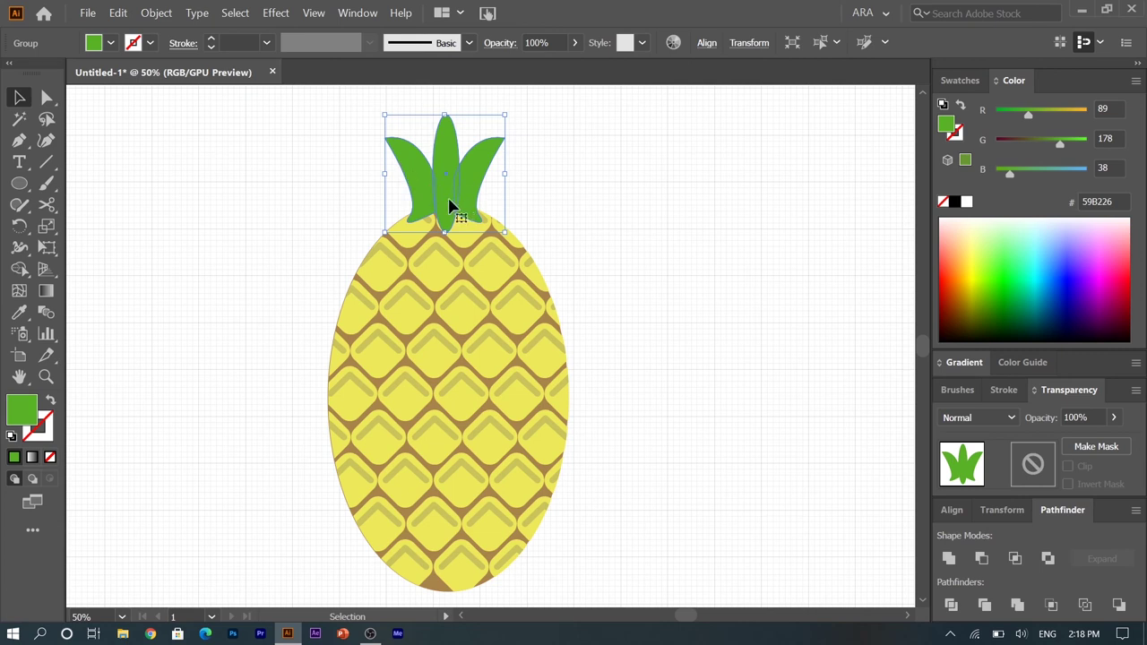
left_click_drag(450, 204, 450, 244)
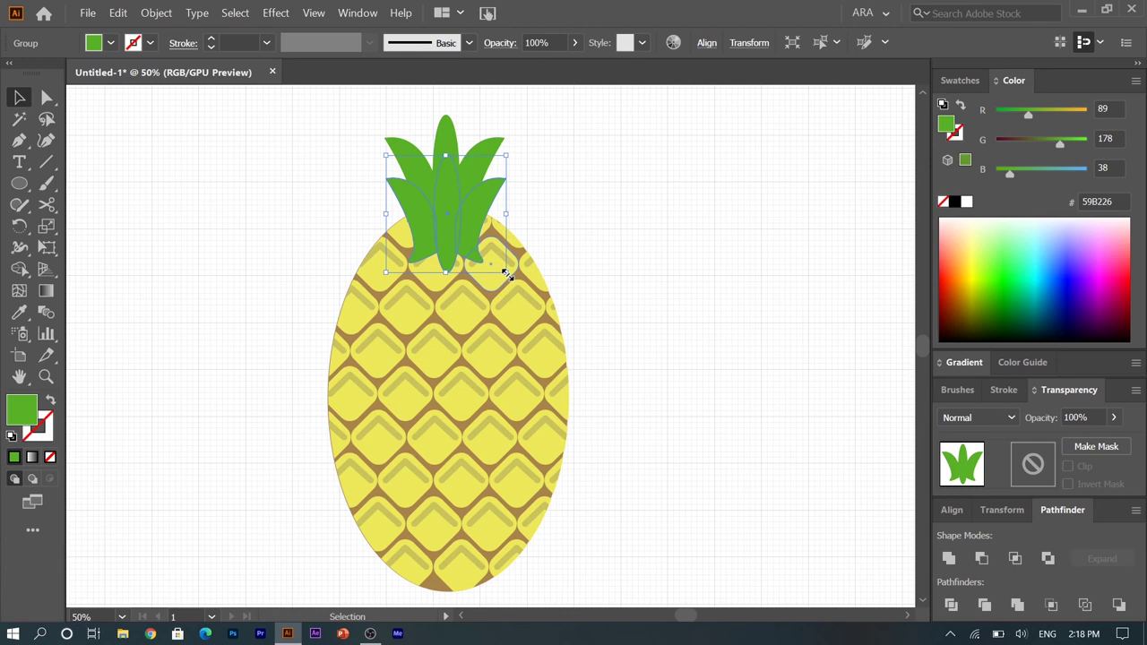
mouse_move(505, 272)
left_mouse_down()
mouse_move(474, 231)
mouse_move(443, 218)
mouse_move(469, 222)
left_mouse_up()
left_click(548, 202)
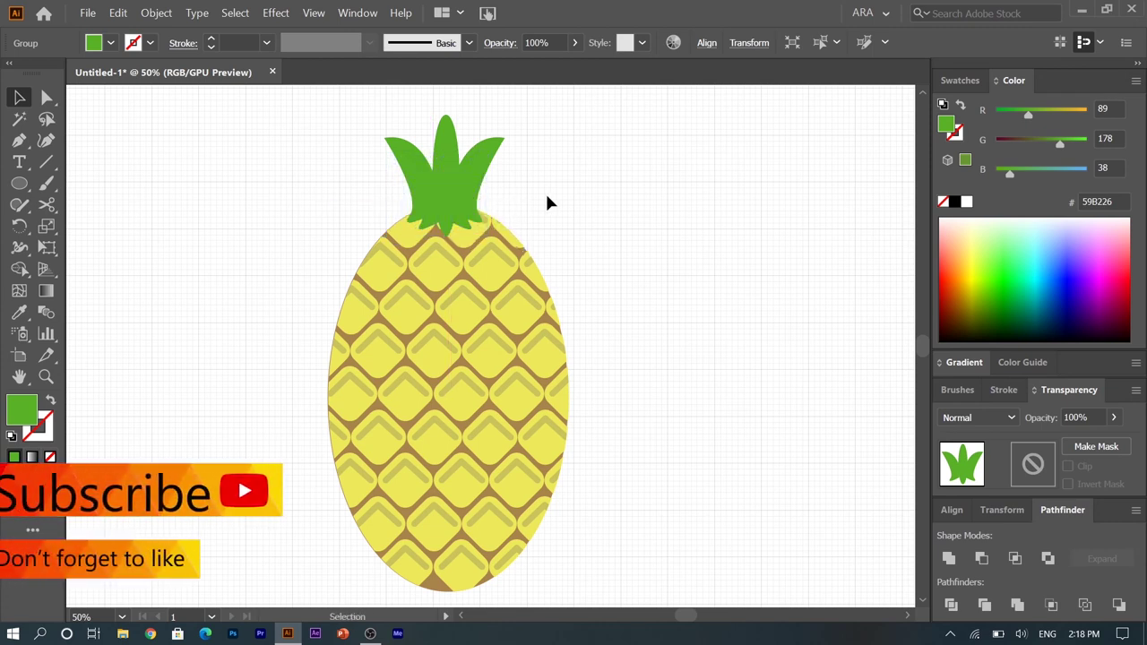
Step: Fill the smaller inner leaf copy with lighter green 79C945
left_click(437, 213)
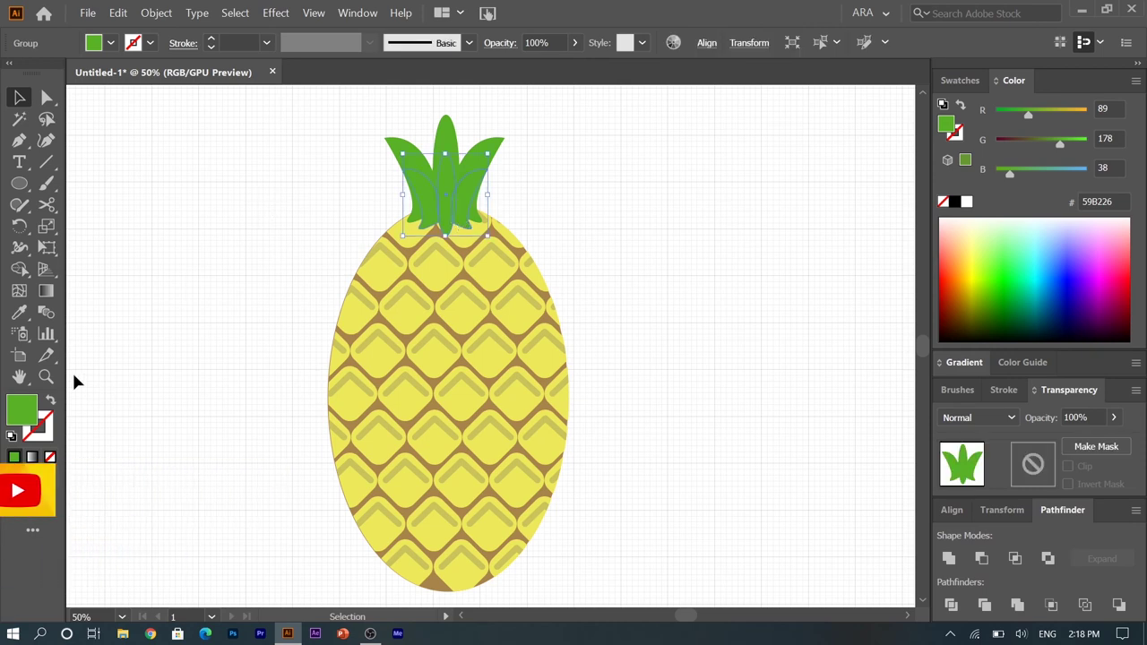
double_click(22, 412)
mouse_move(515, 270)
left_mouse_down()
mouse_move(499, 276)
mouse_move(487, 248)
left_mouse_up()
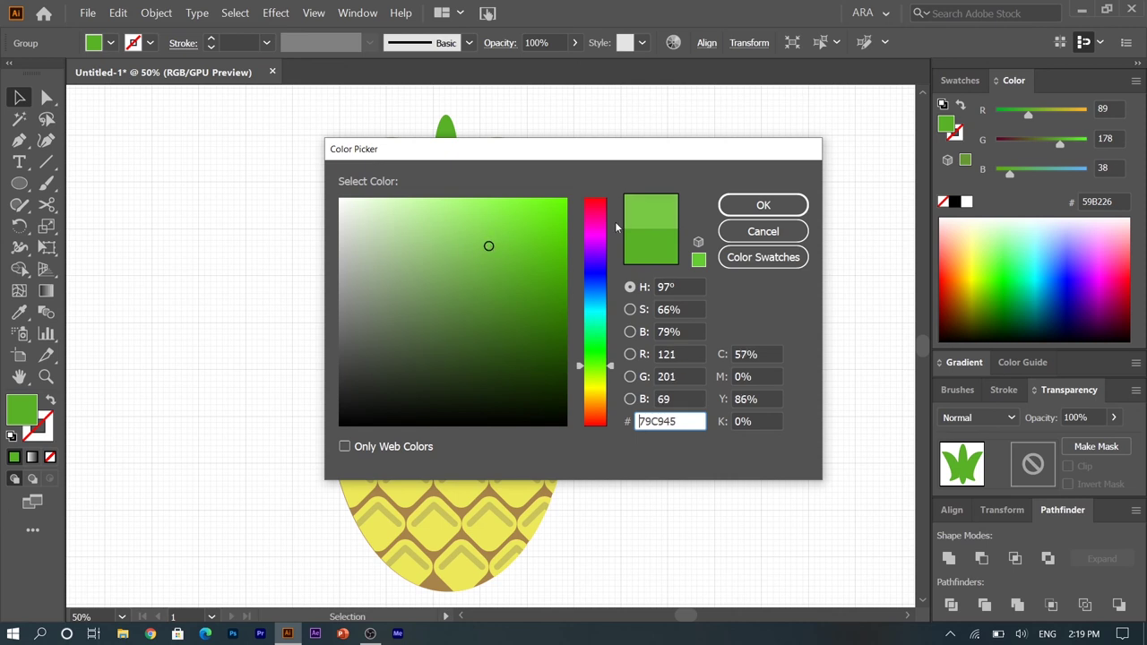
left_click(762, 205)
left_click(594, 231)
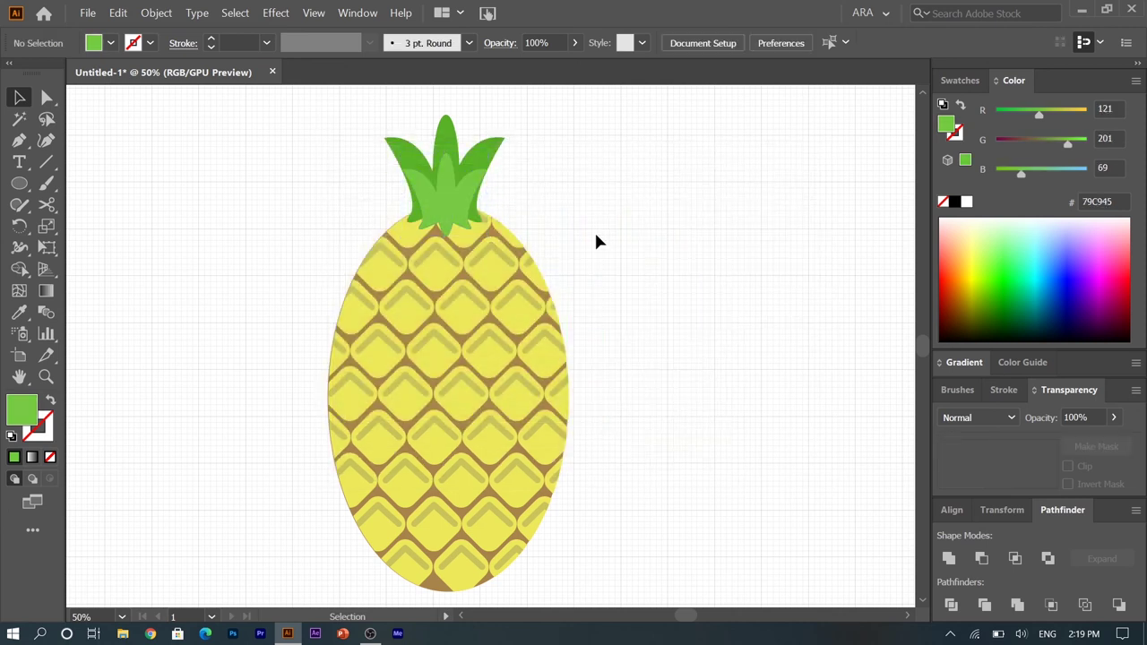
left_click(410, 160)
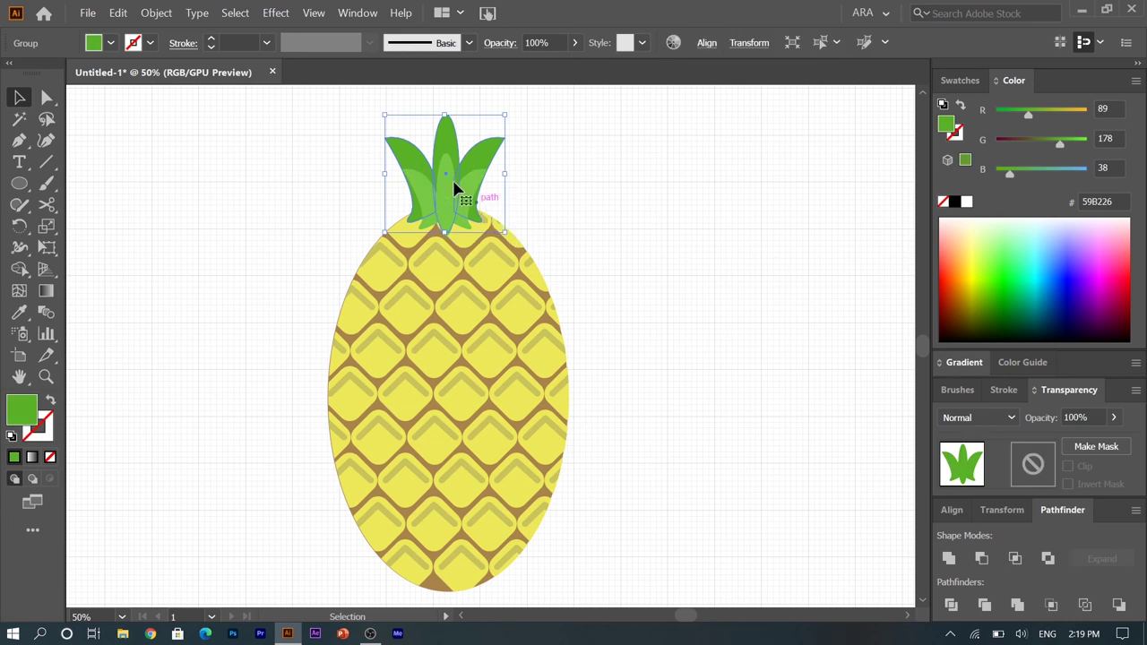
Step: Make an enlarged copy of the leaf group and position it over the crown
left_click_drag(448, 146, 451, 143)
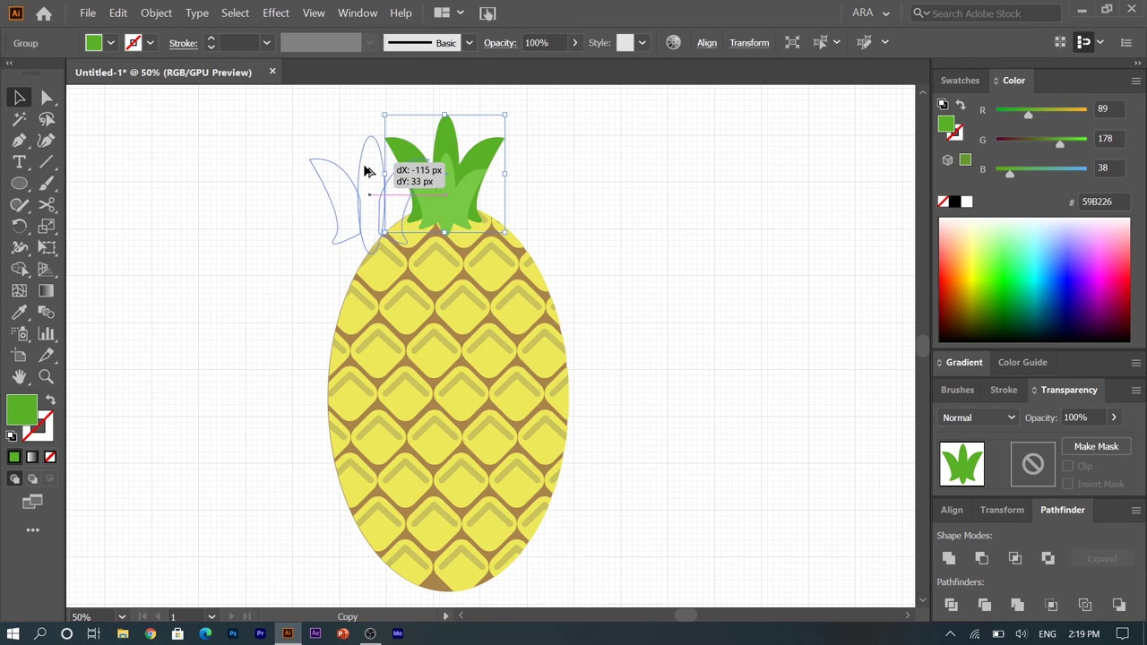
left_click_drag(451, 143, 358, 172)
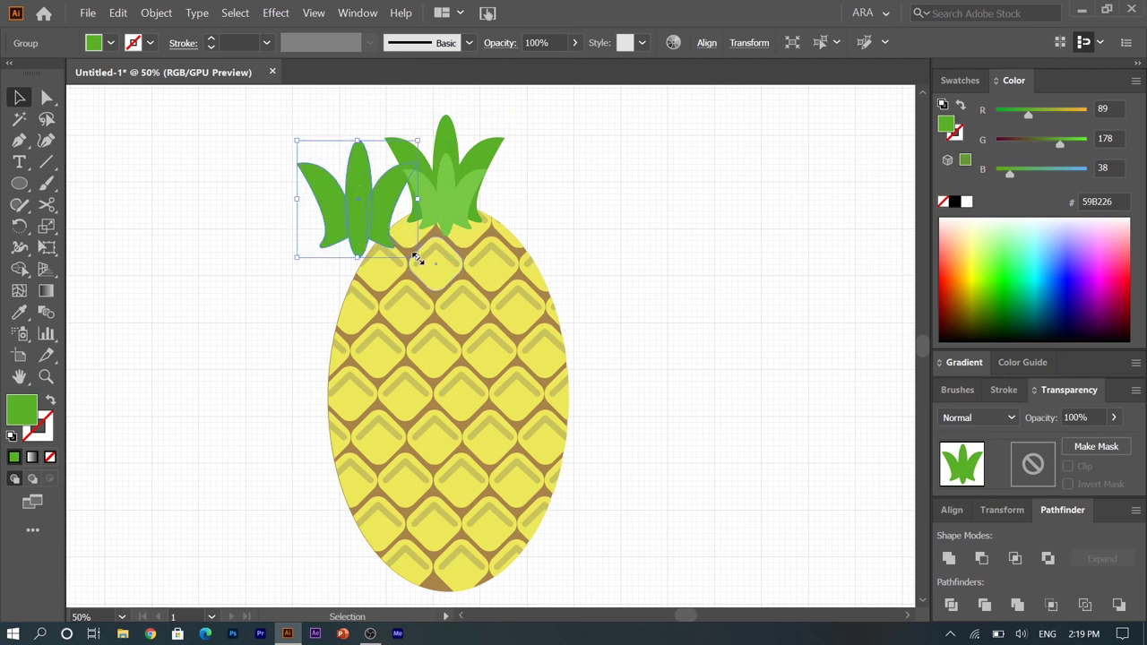
left_click_drag(417, 258, 433, 276)
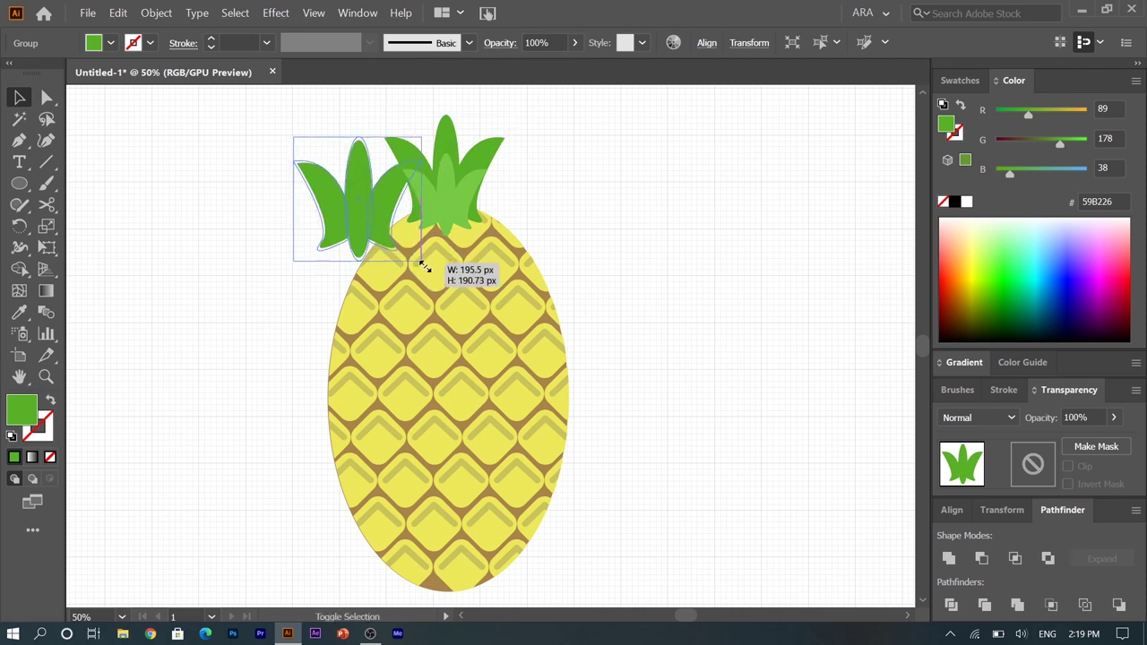
left_click_drag(368, 209, 456, 182)
key("Left")
key("Left")
key("Left")
key("Left")
key("Left")
key("Left")
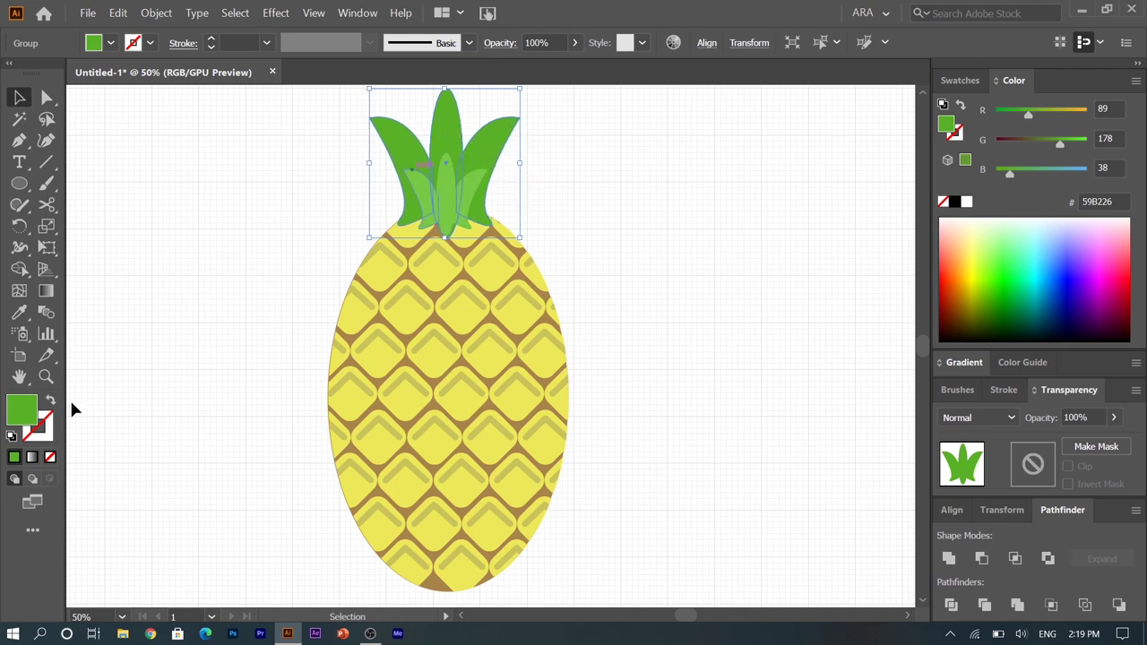
Step: Fill the large leaf copy with darker green 4D931F
double_click(36, 412)
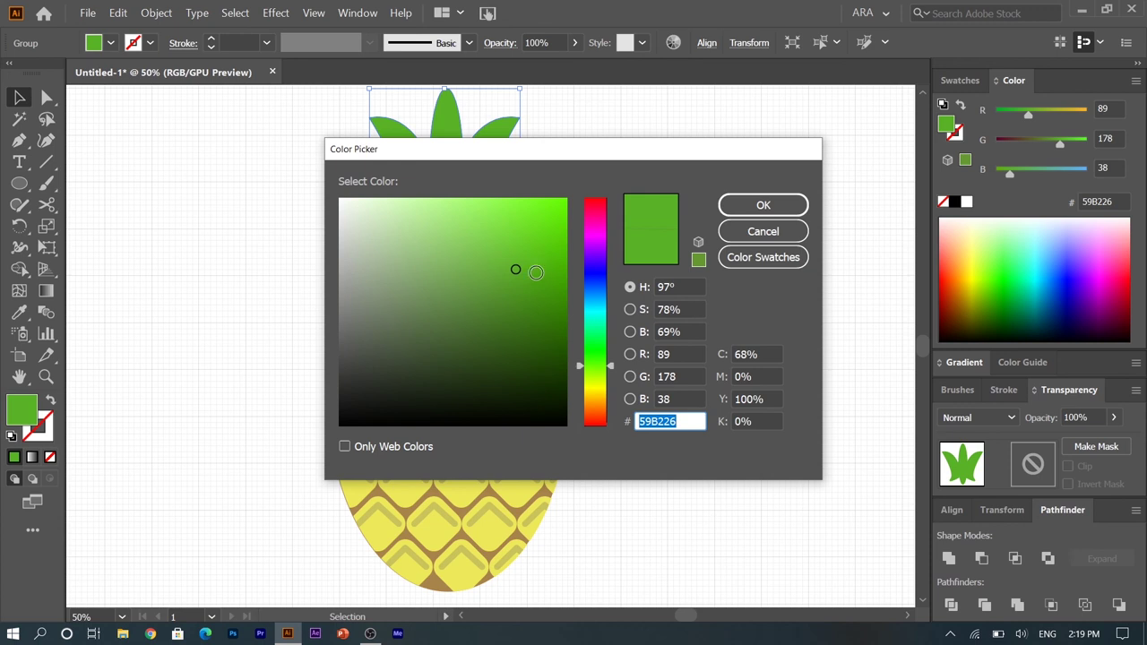
left_click_drag(517, 269, 519, 292)
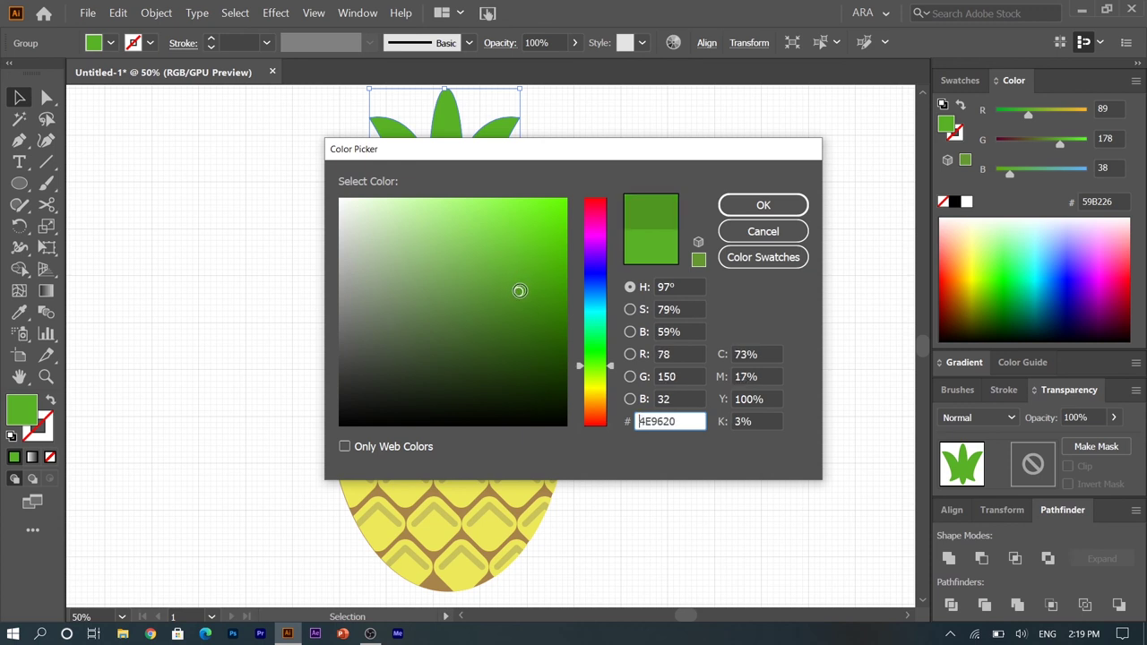
left_click(762, 206)
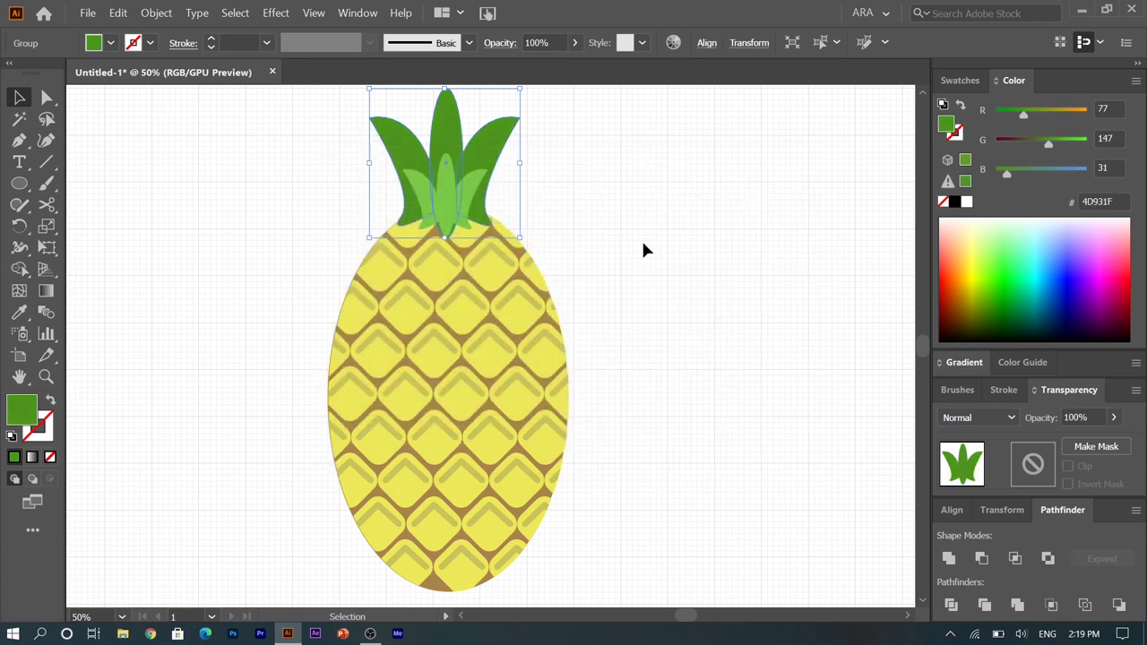
left_click(611, 235)
left_click(481, 161)
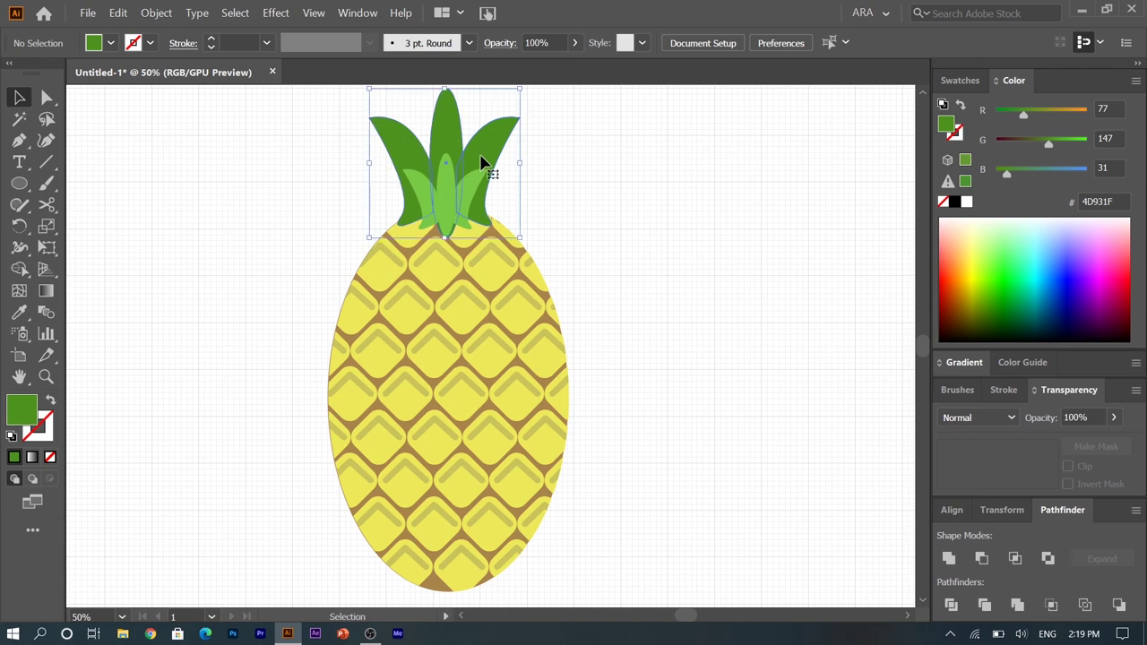
right_click(481, 162)
mouse_move(519, 315)
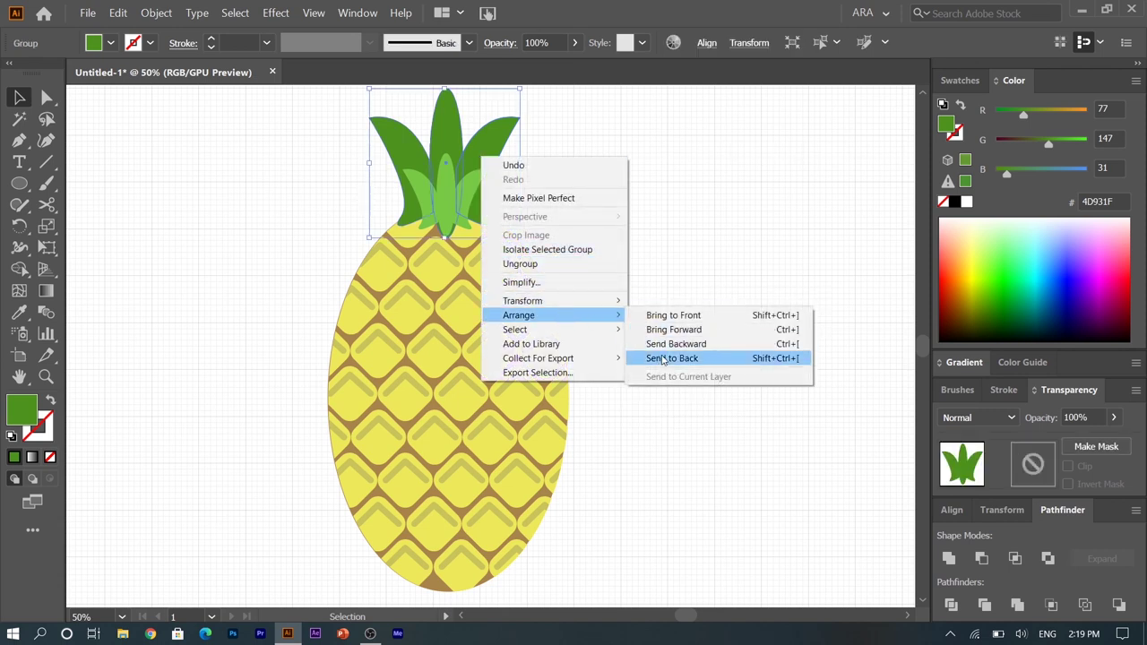
Step: Send the dark green leaves to the back and the mid green leaves one layer backward
left_click(660, 358)
left_click(626, 261)
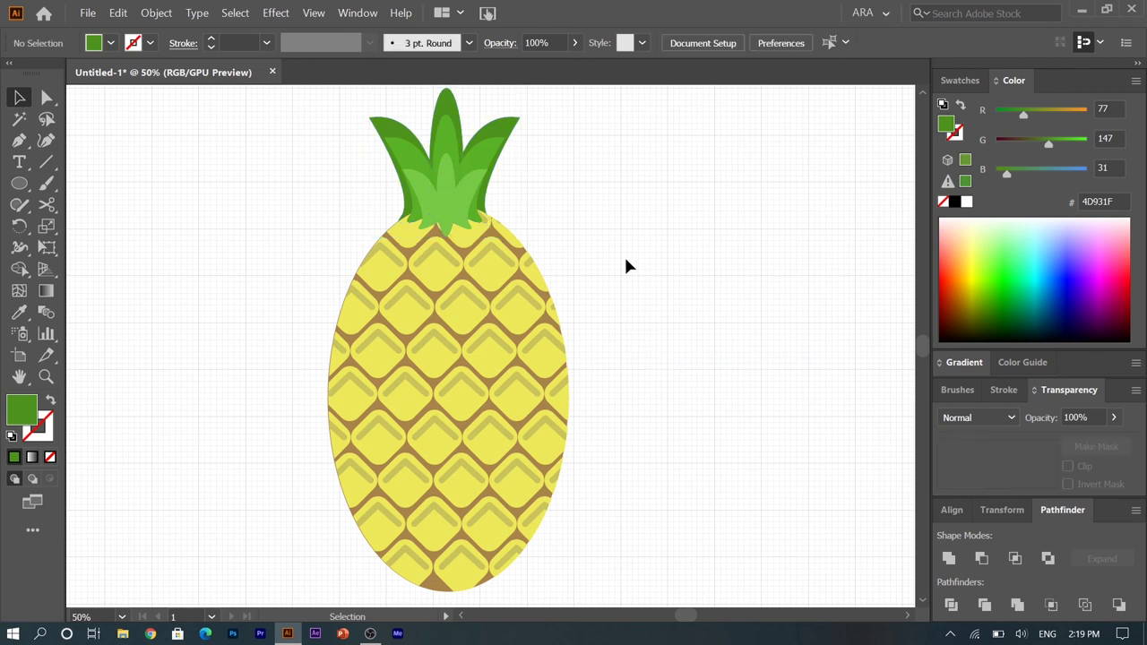
left_click(469, 172)
right_click(438, 181)
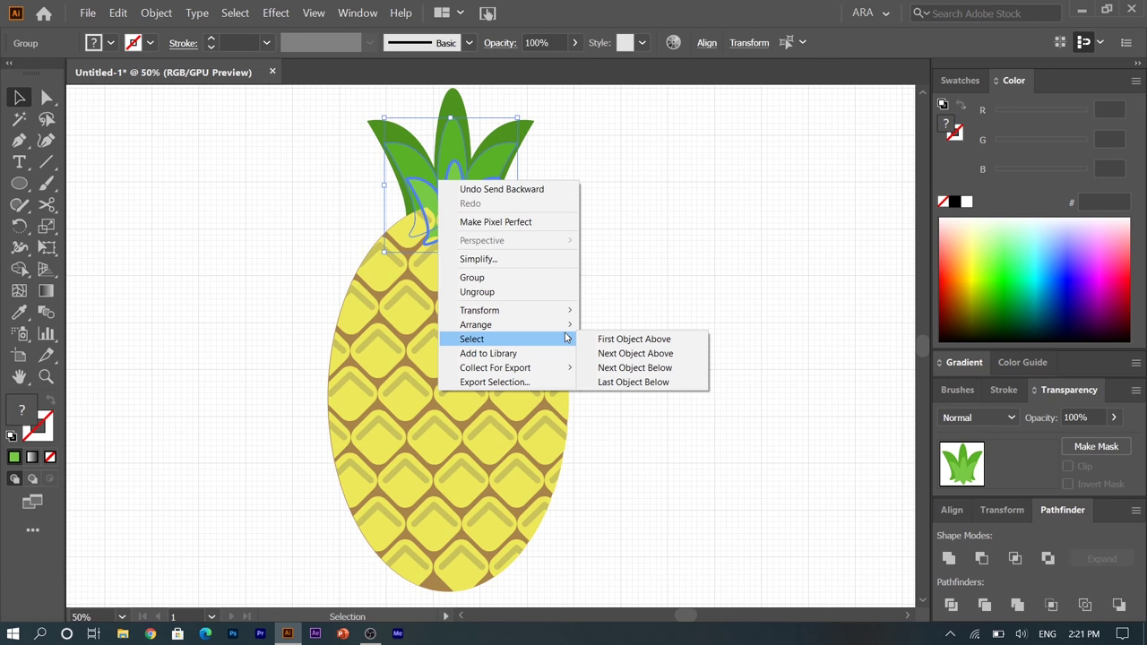
mouse_move(476, 325)
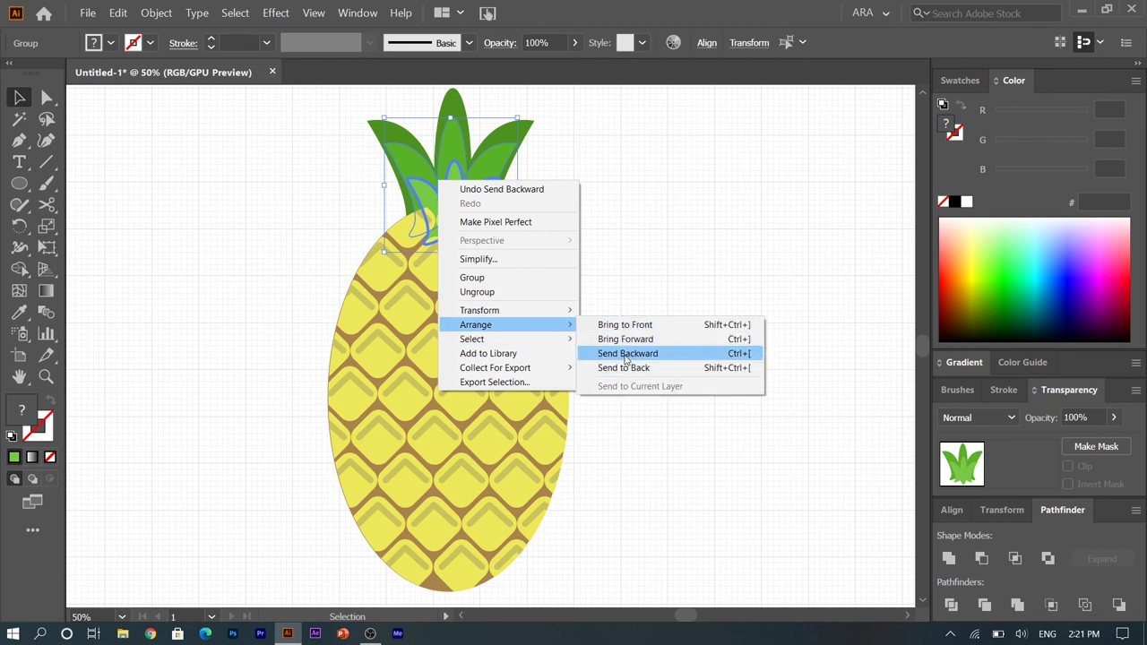
left_click(626, 353)
left_click(627, 277)
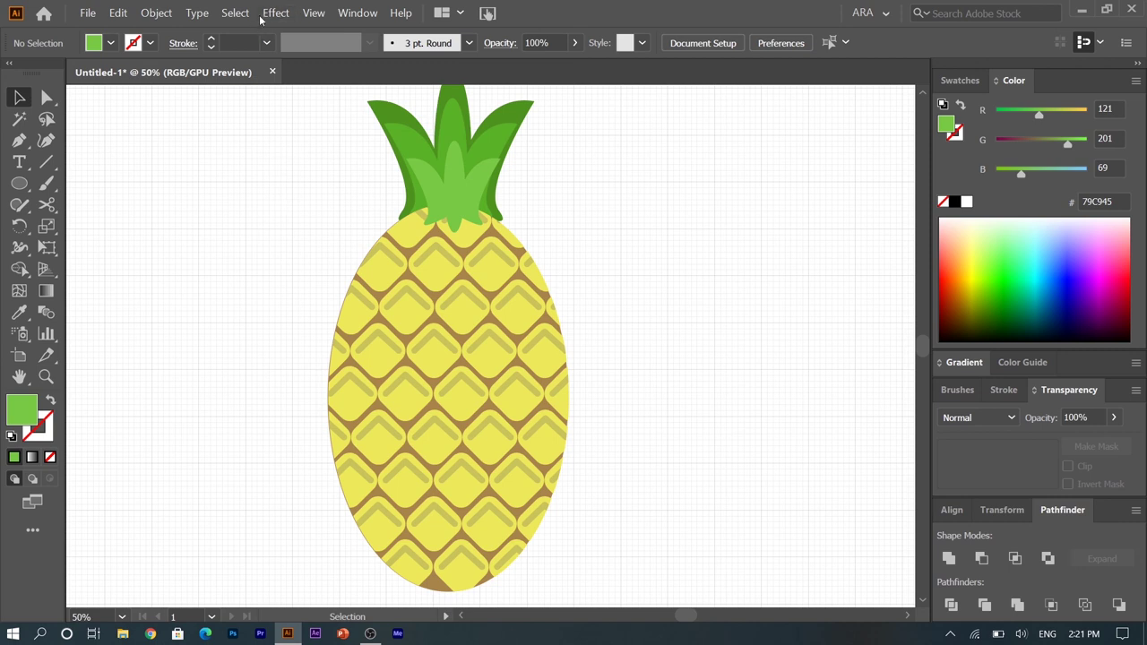
Step: Turn off the grid with View > Hide Grid
left_click(311, 13)
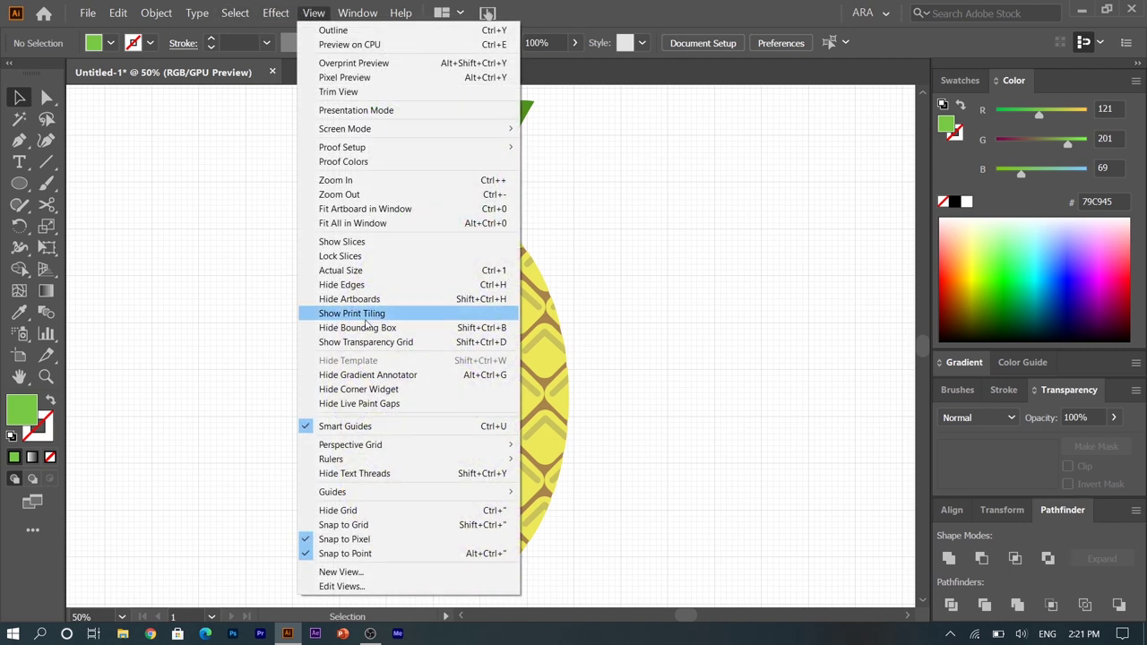
left_click(355, 510)
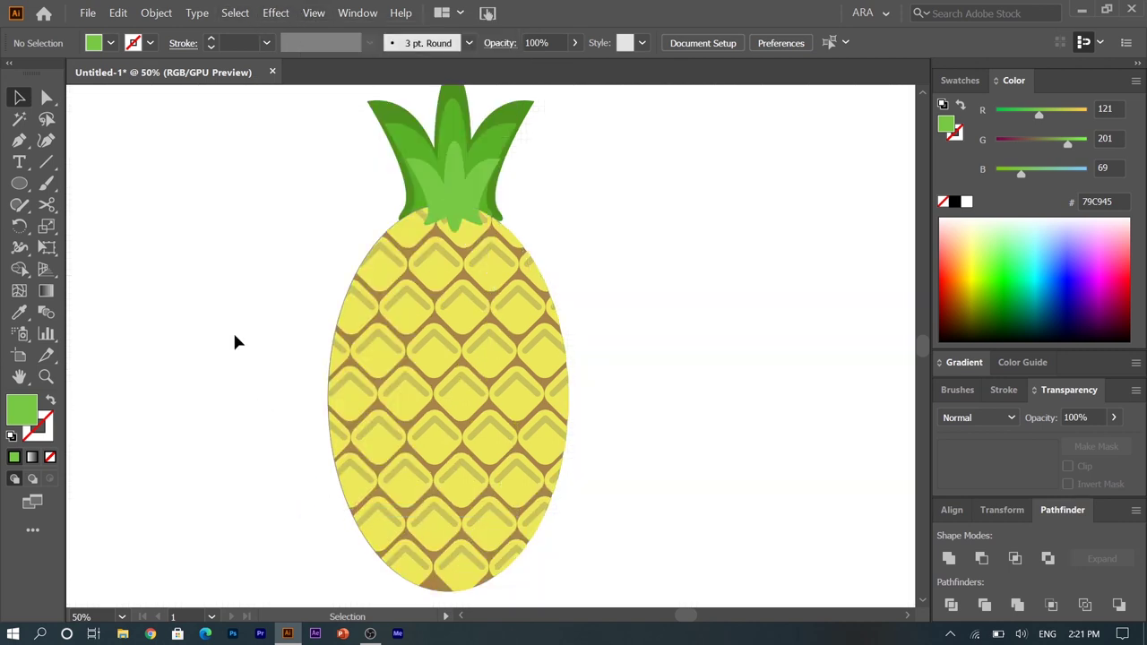